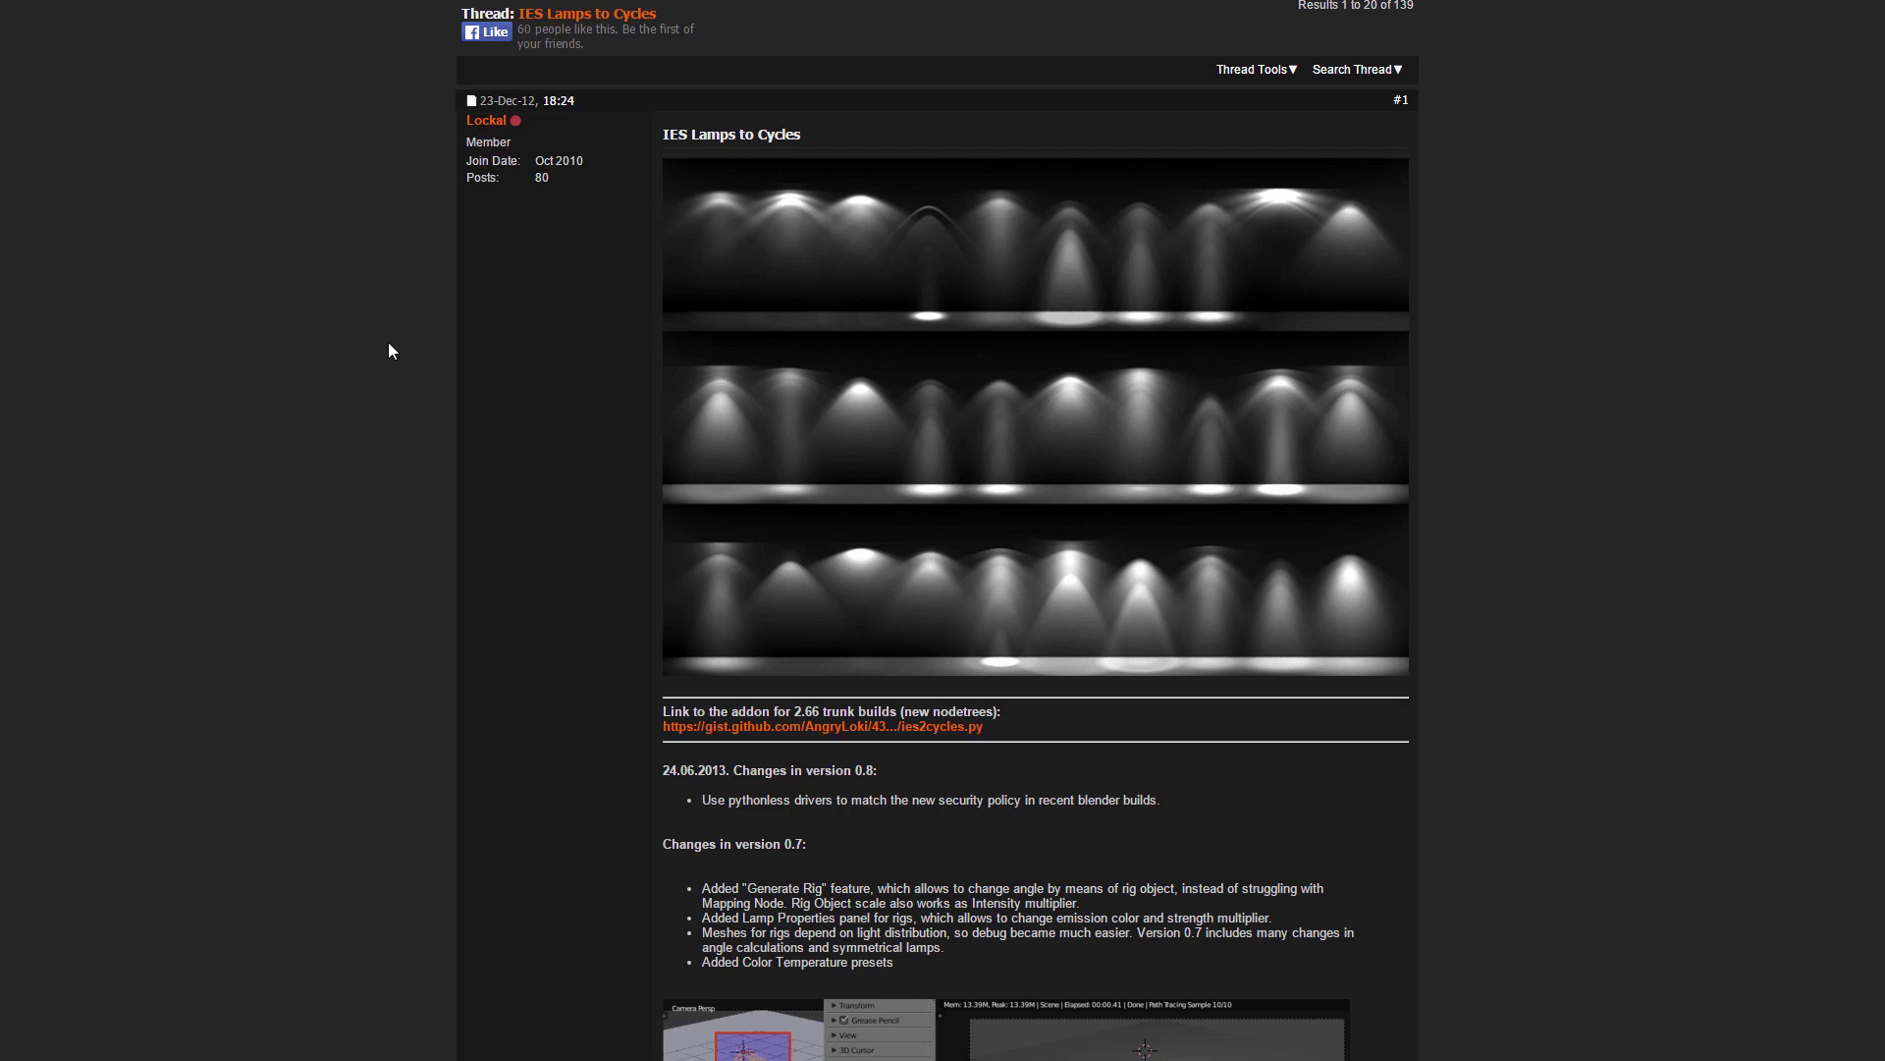
Scroll the IES Lamps to Cycles thread past the lamp image to the import settings and vendor links.
{"action": "scroll", "coordinate": [517, 422], "scroll_direction": "down", "scroll_amount": 15}
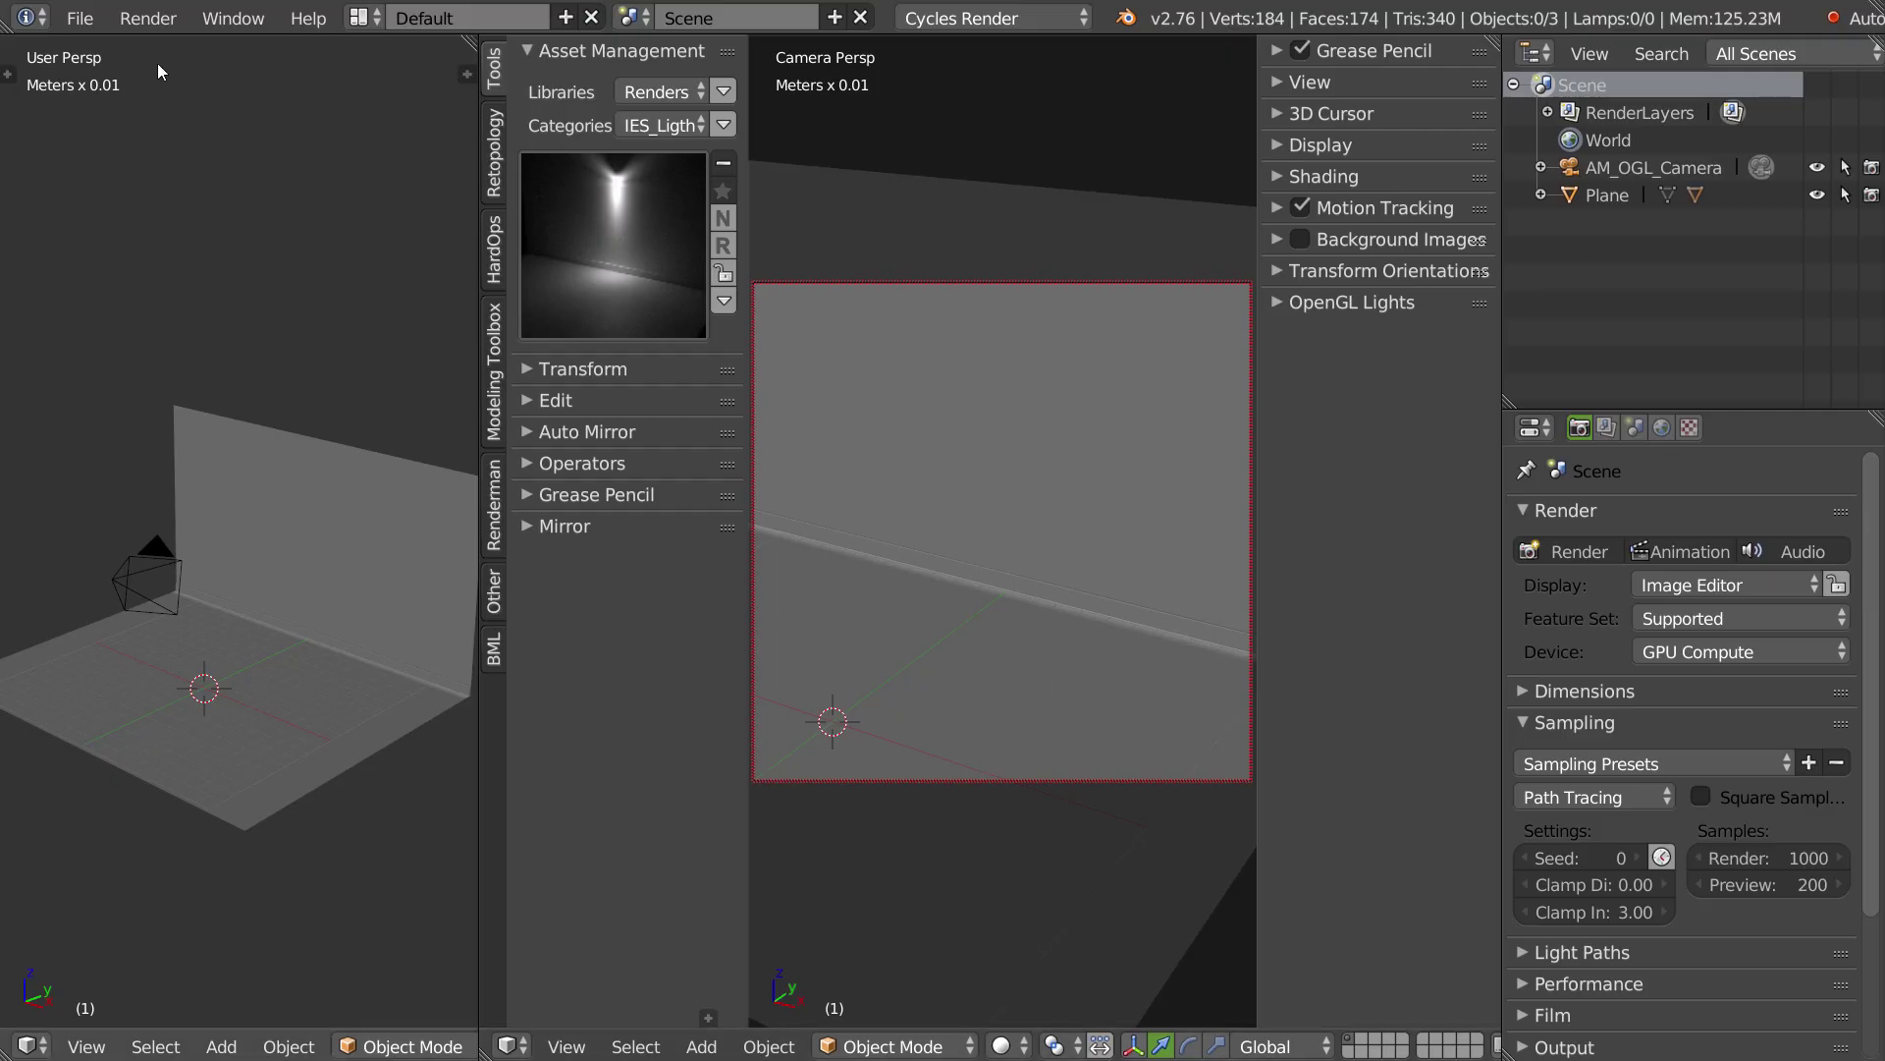
Import 115_10S_R2_FG_HP.ies from ael > Cobraheads > Roadway-115 Cutoff as a Cycles IES lamp rig.
{"action": "left_click", "coordinate": [79, 19]}
{"action": "mouse_move", "coordinate": [123, 538]}
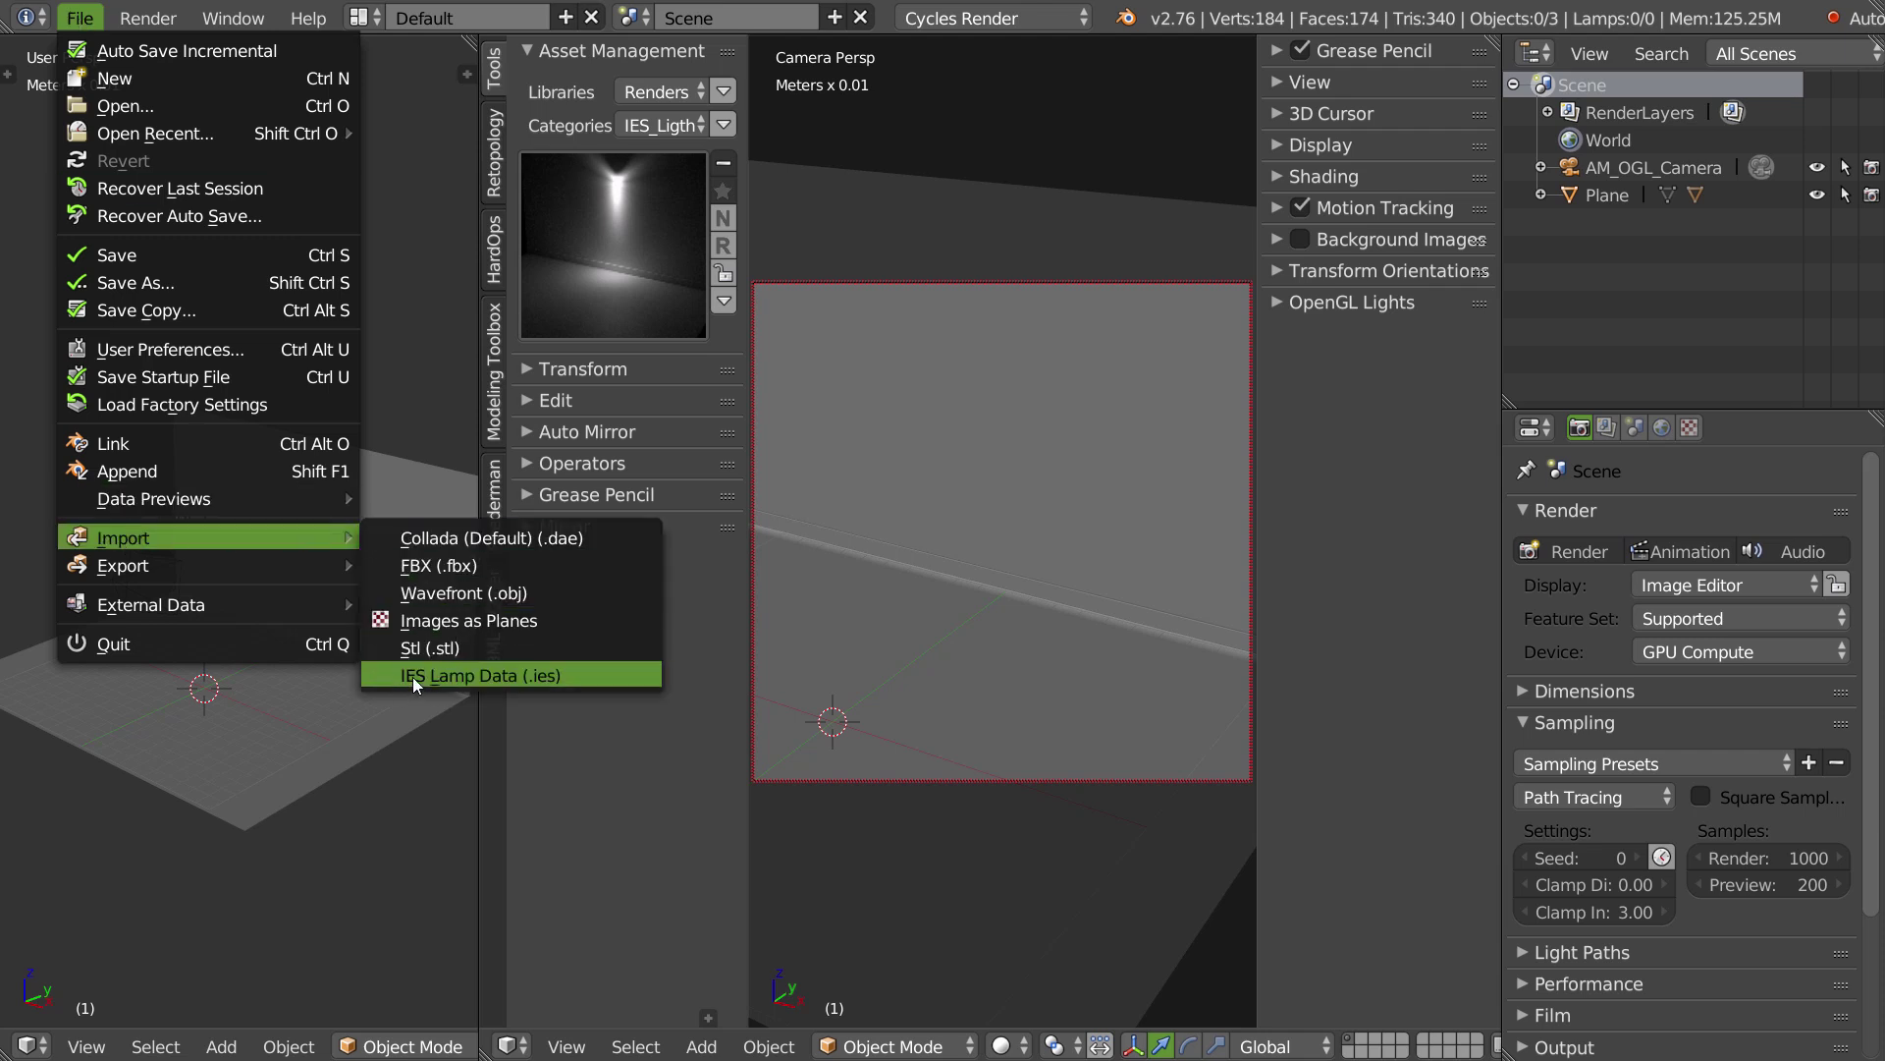
{"action": "left_click", "coordinate": [497, 680]}
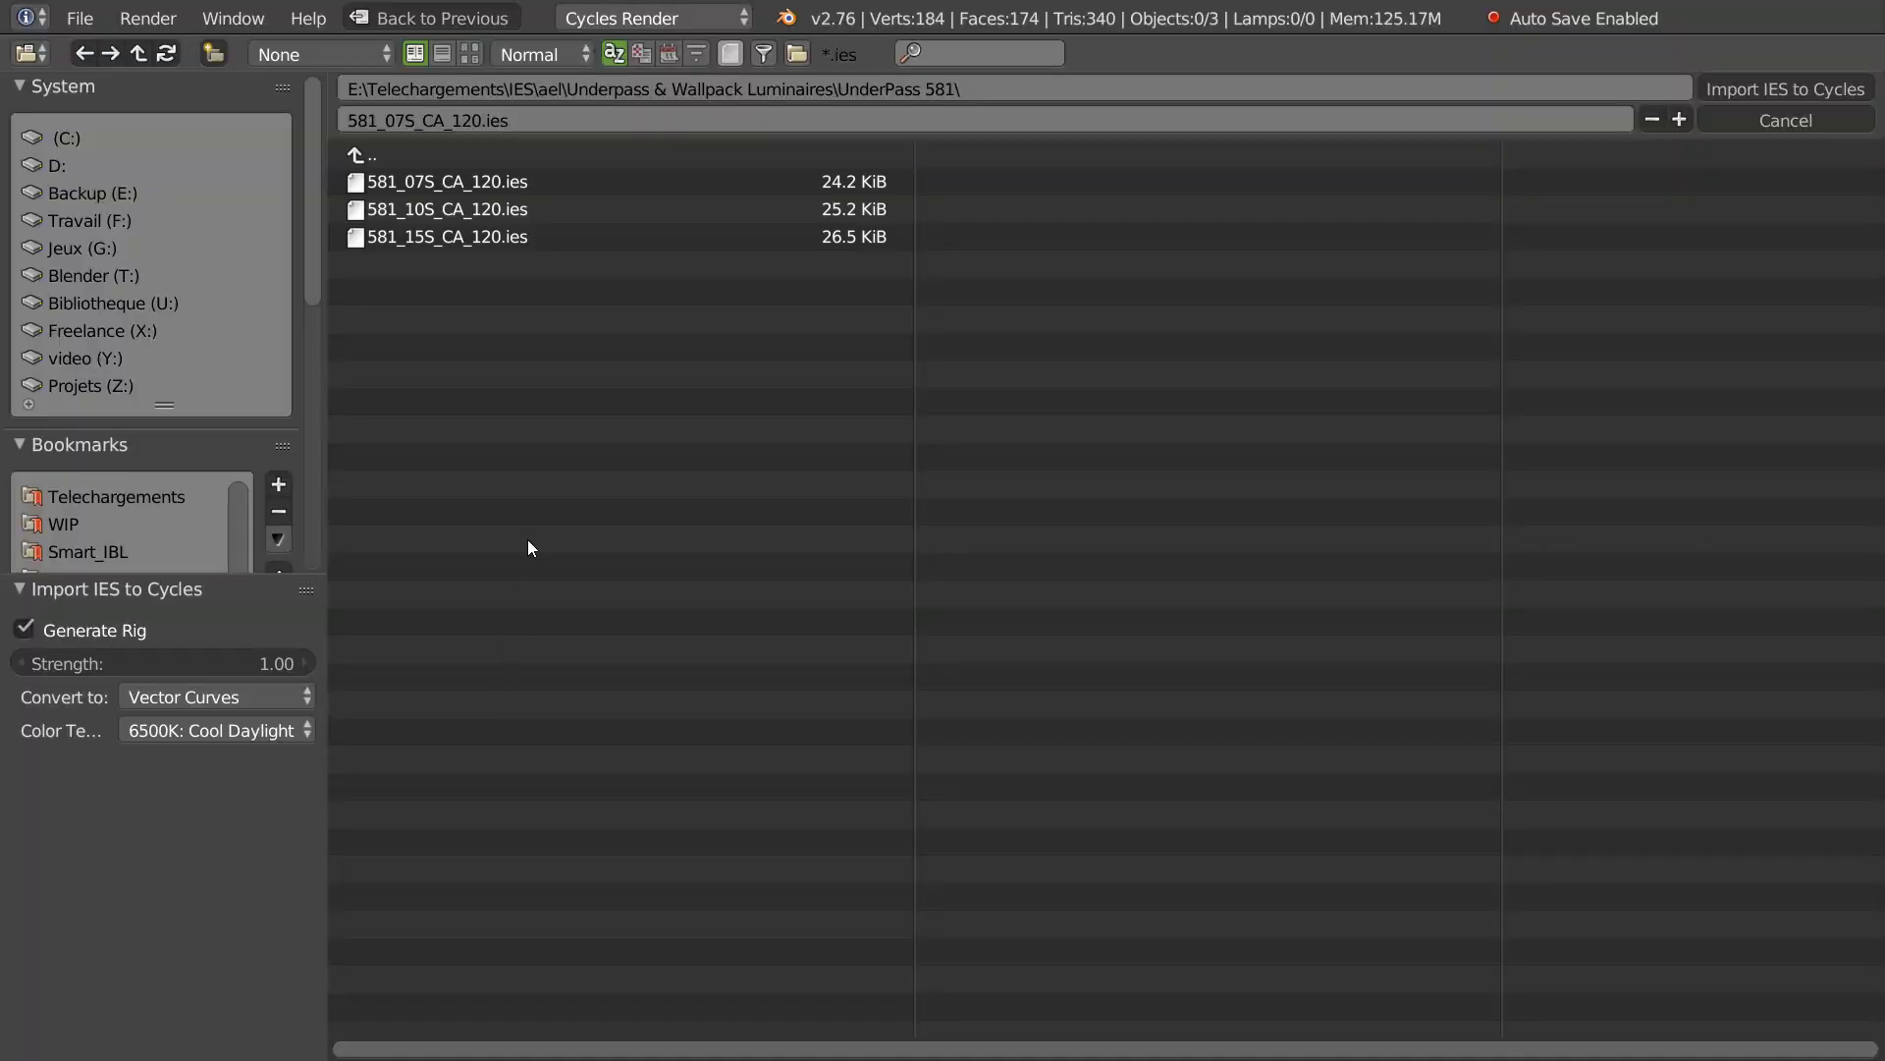
{"action": "left_click", "coordinate": [345, 151]}
{"action": "left_click", "coordinate": [350, 155]}
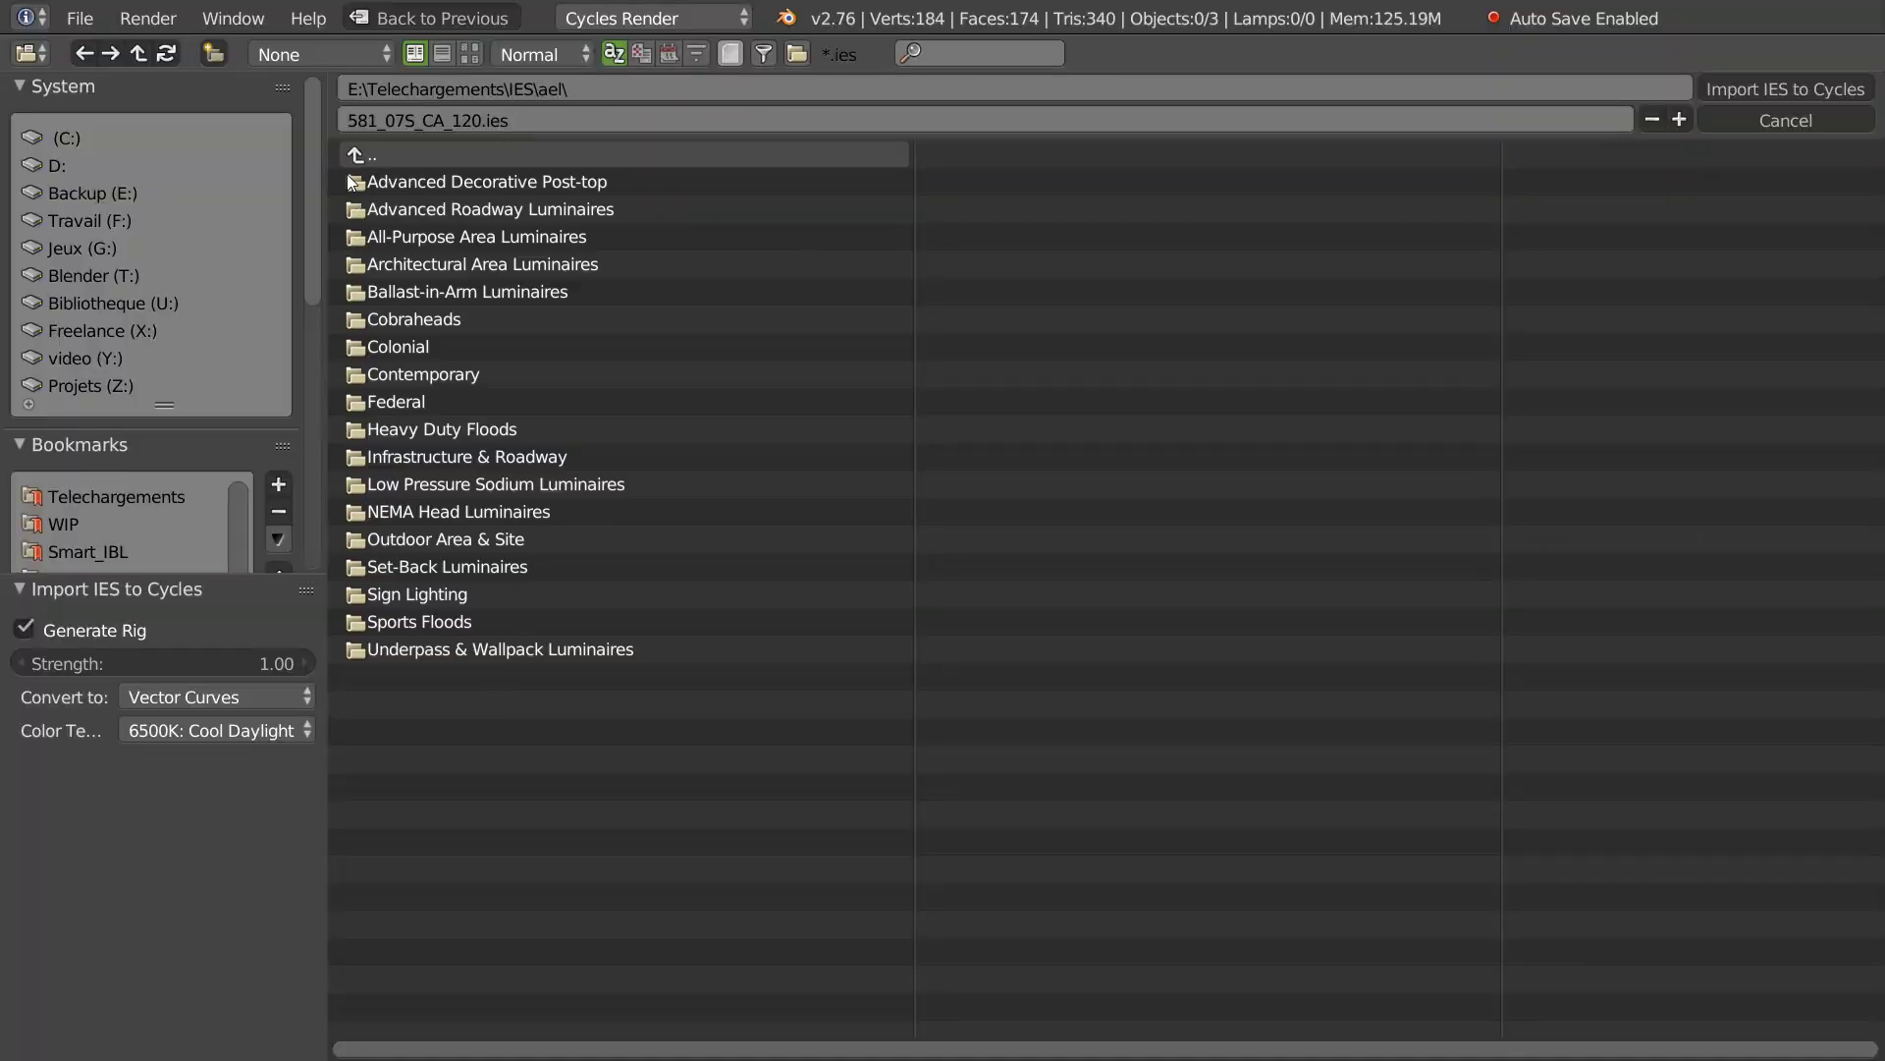
{"action": "left_click", "coordinate": [416, 320]}
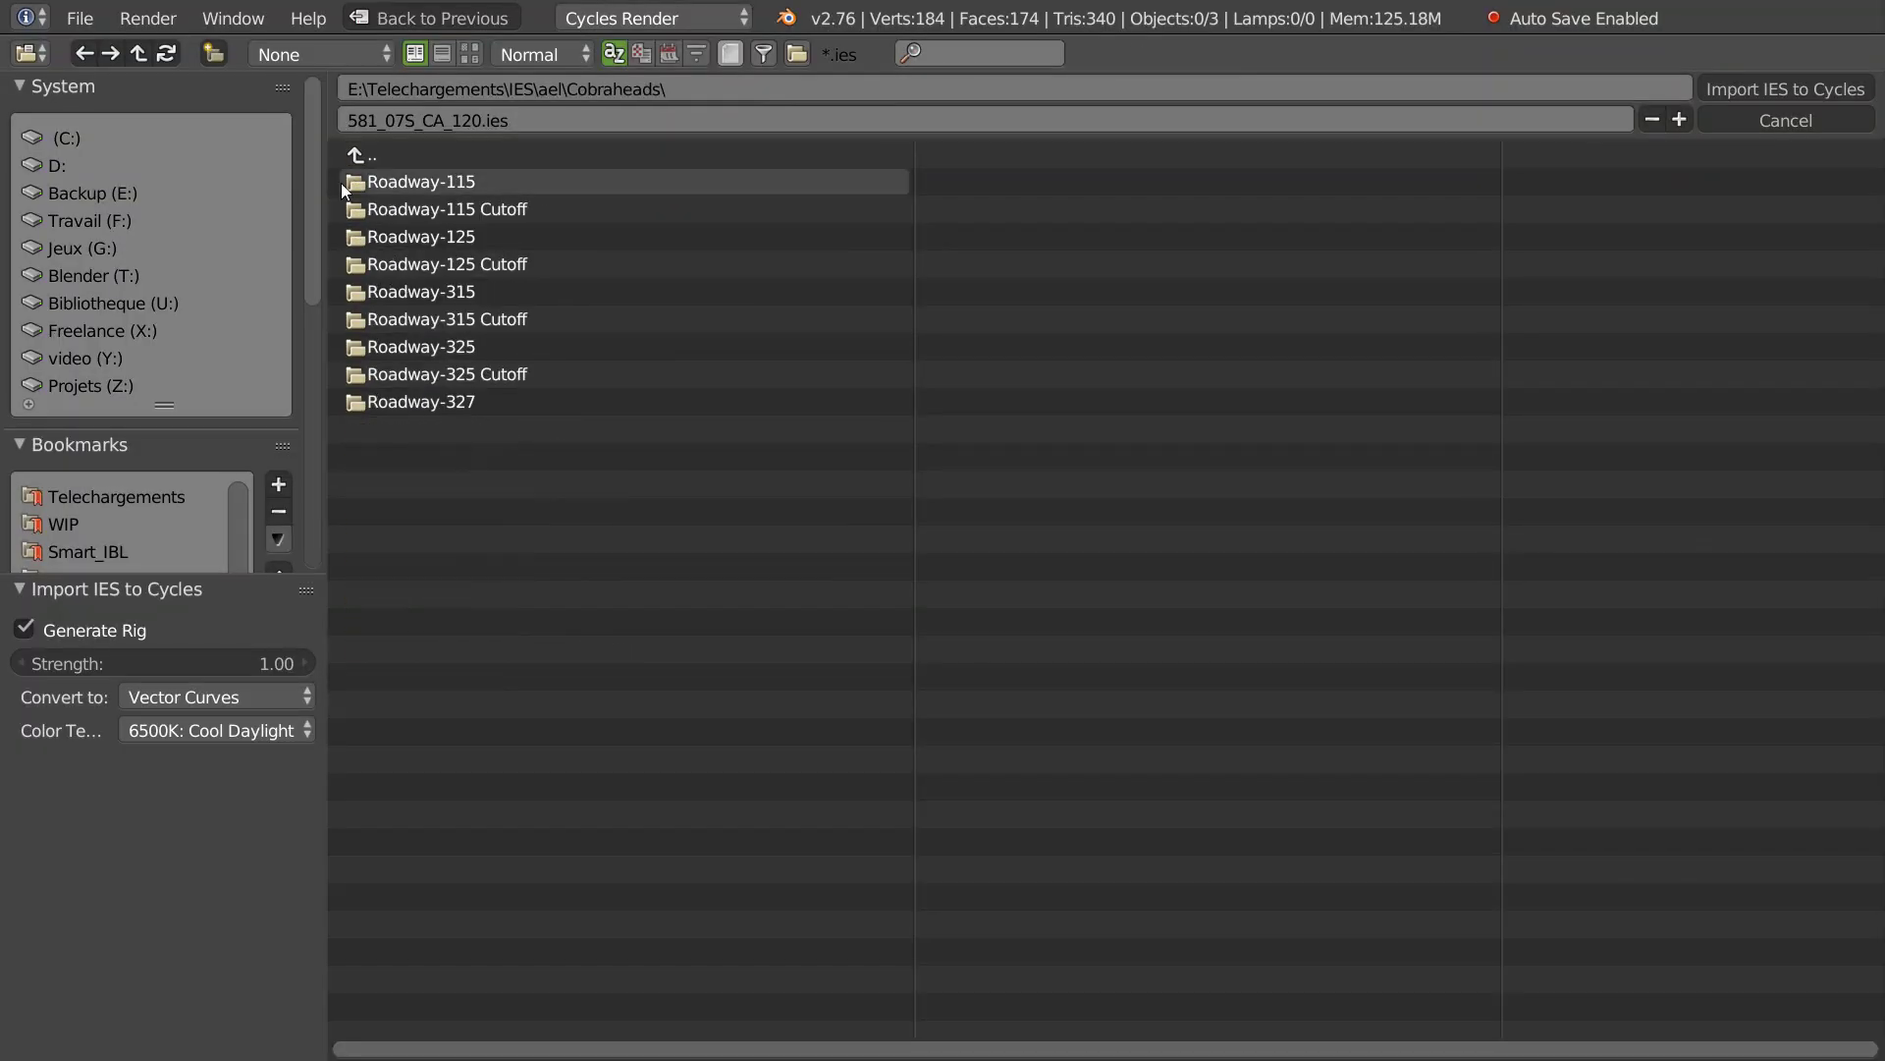
{"action": "left_click", "coordinate": [411, 207]}
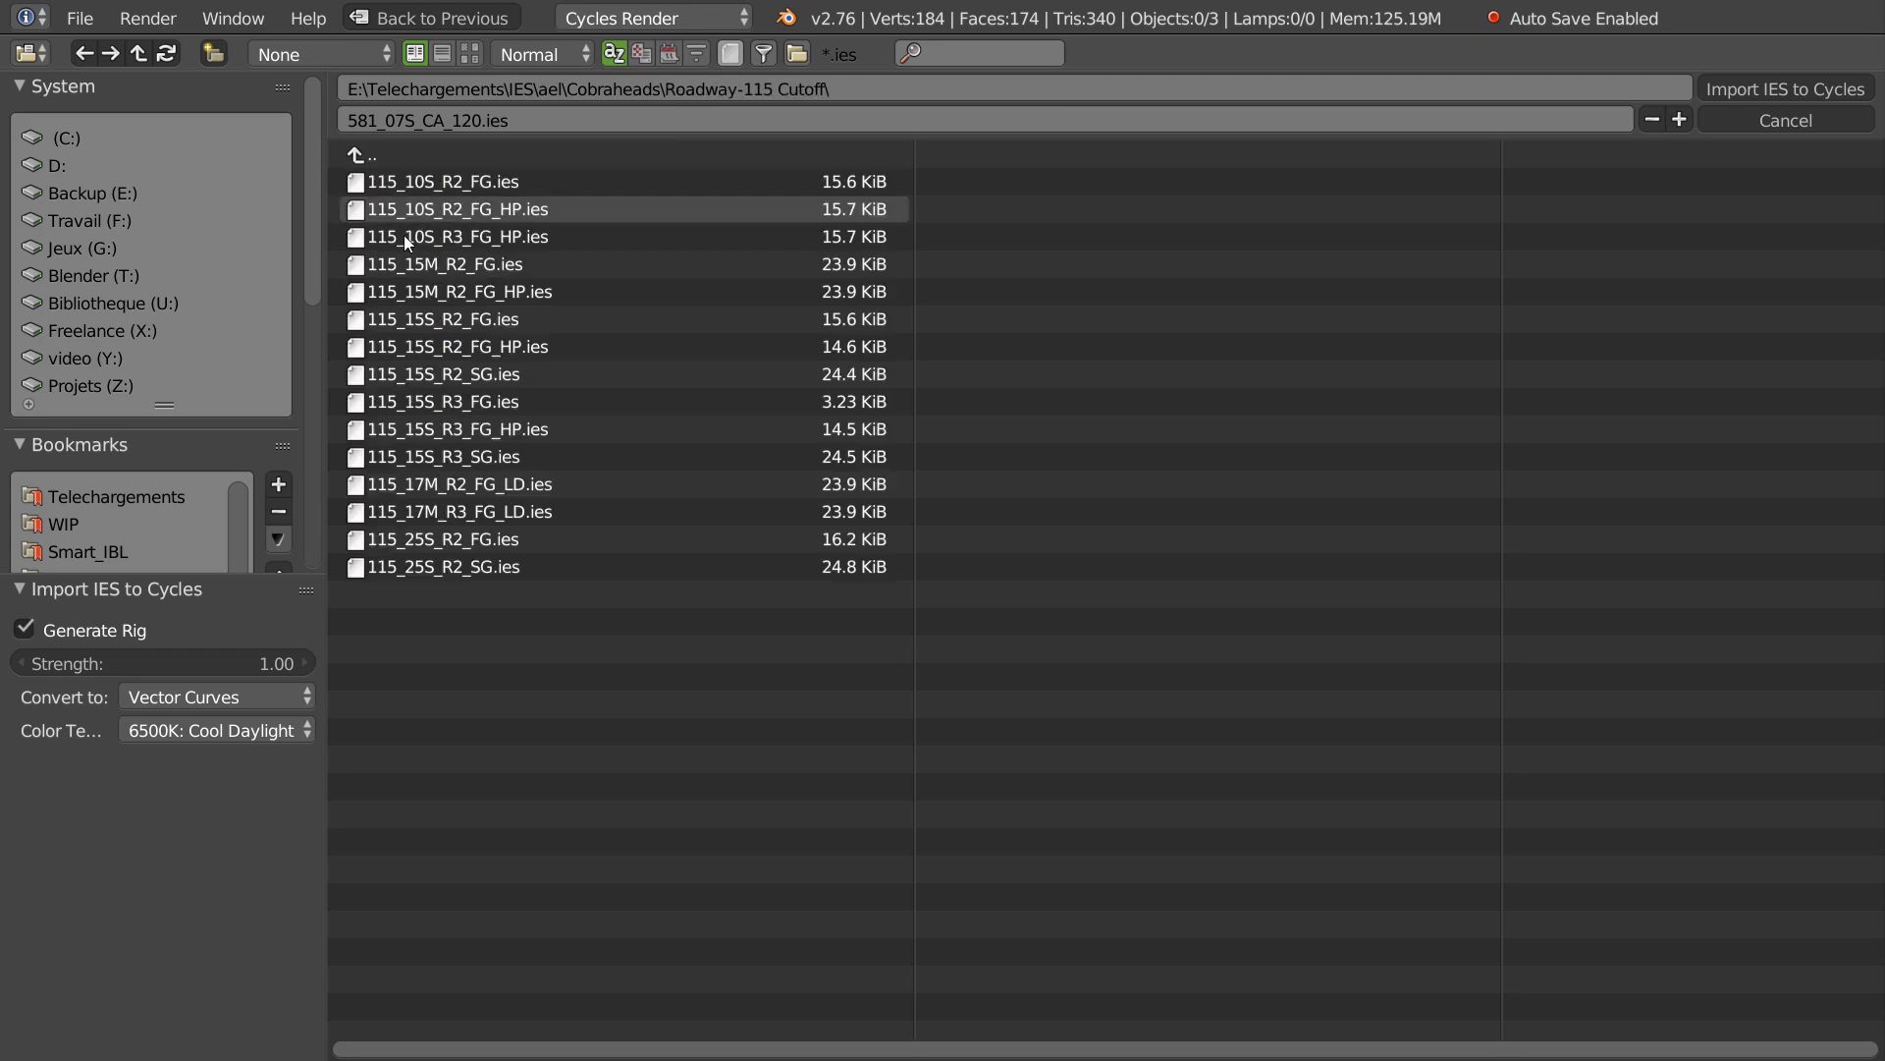
{"action": "left_click", "coordinate": [459, 206]}
{"action": "left_click", "coordinate": [1744, 88]}
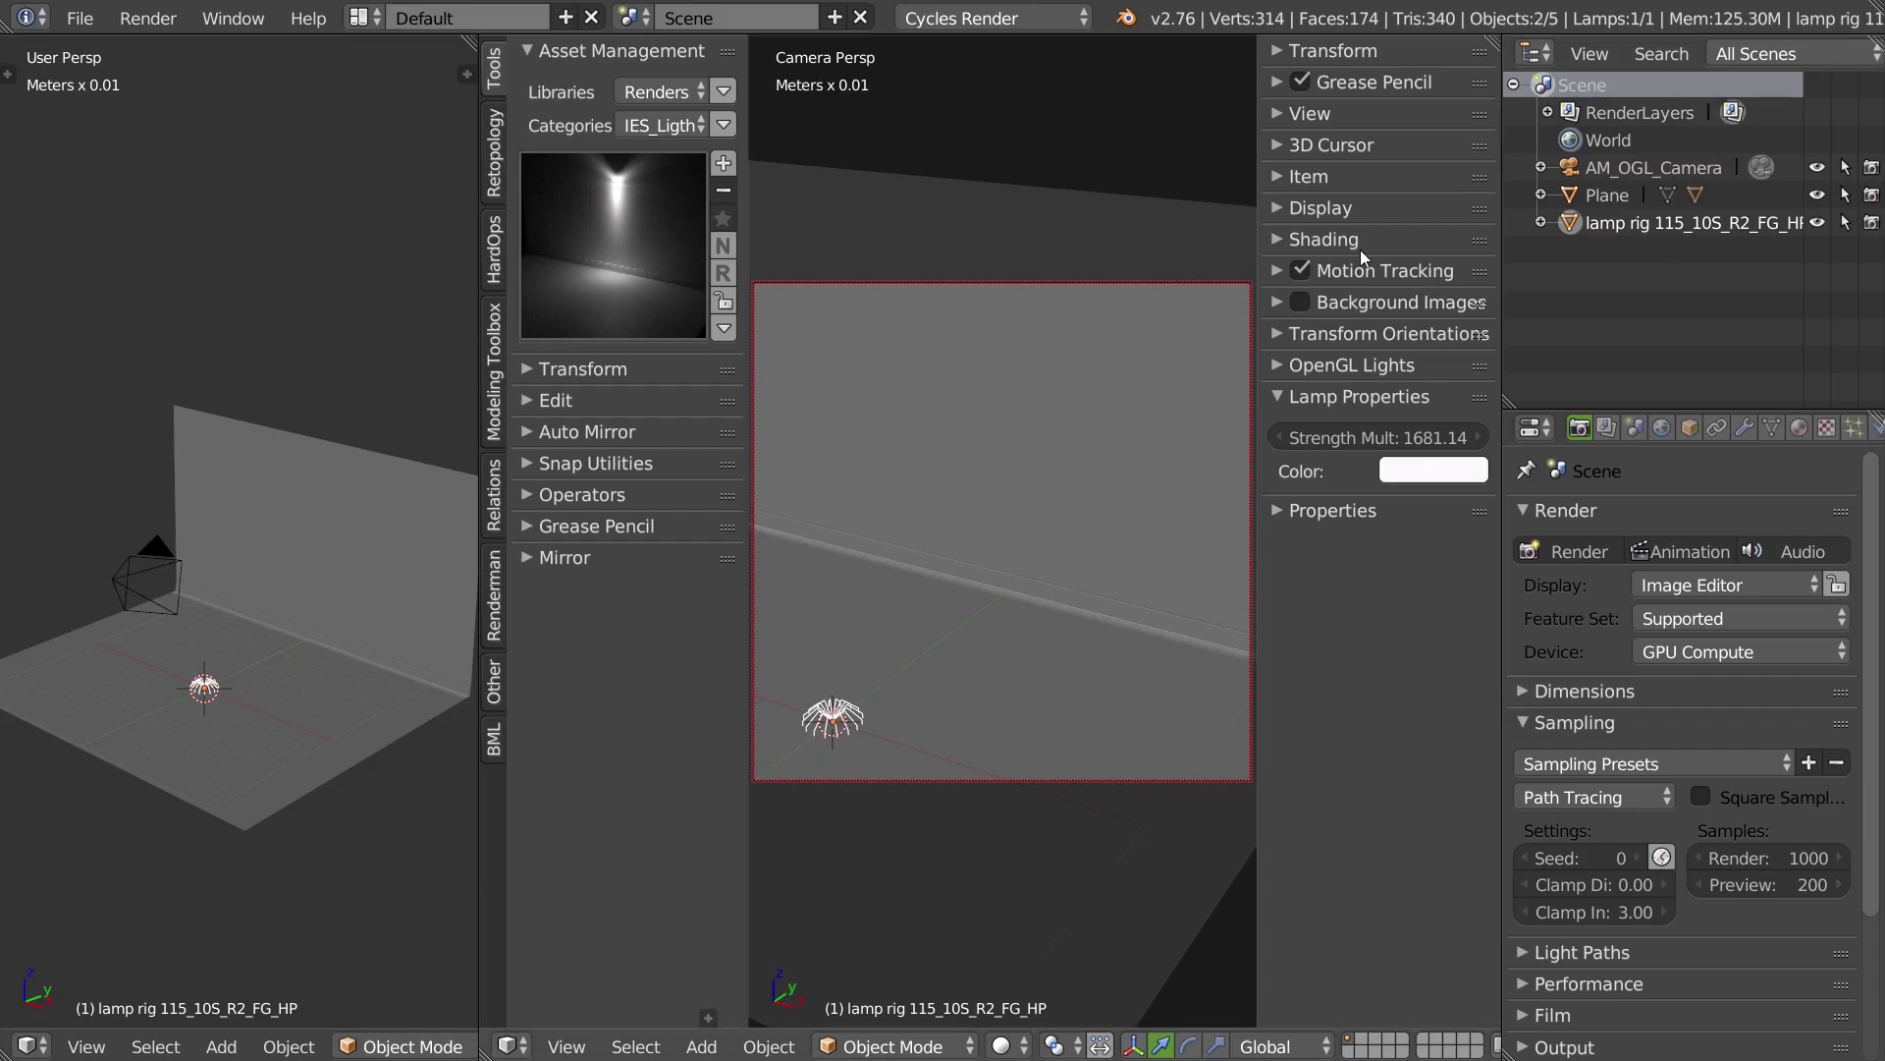
Lift the lamp rig up in front of the wall and preview the camera view in Cycles.
{"action": "right_click", "coordinate": [818, 709]}
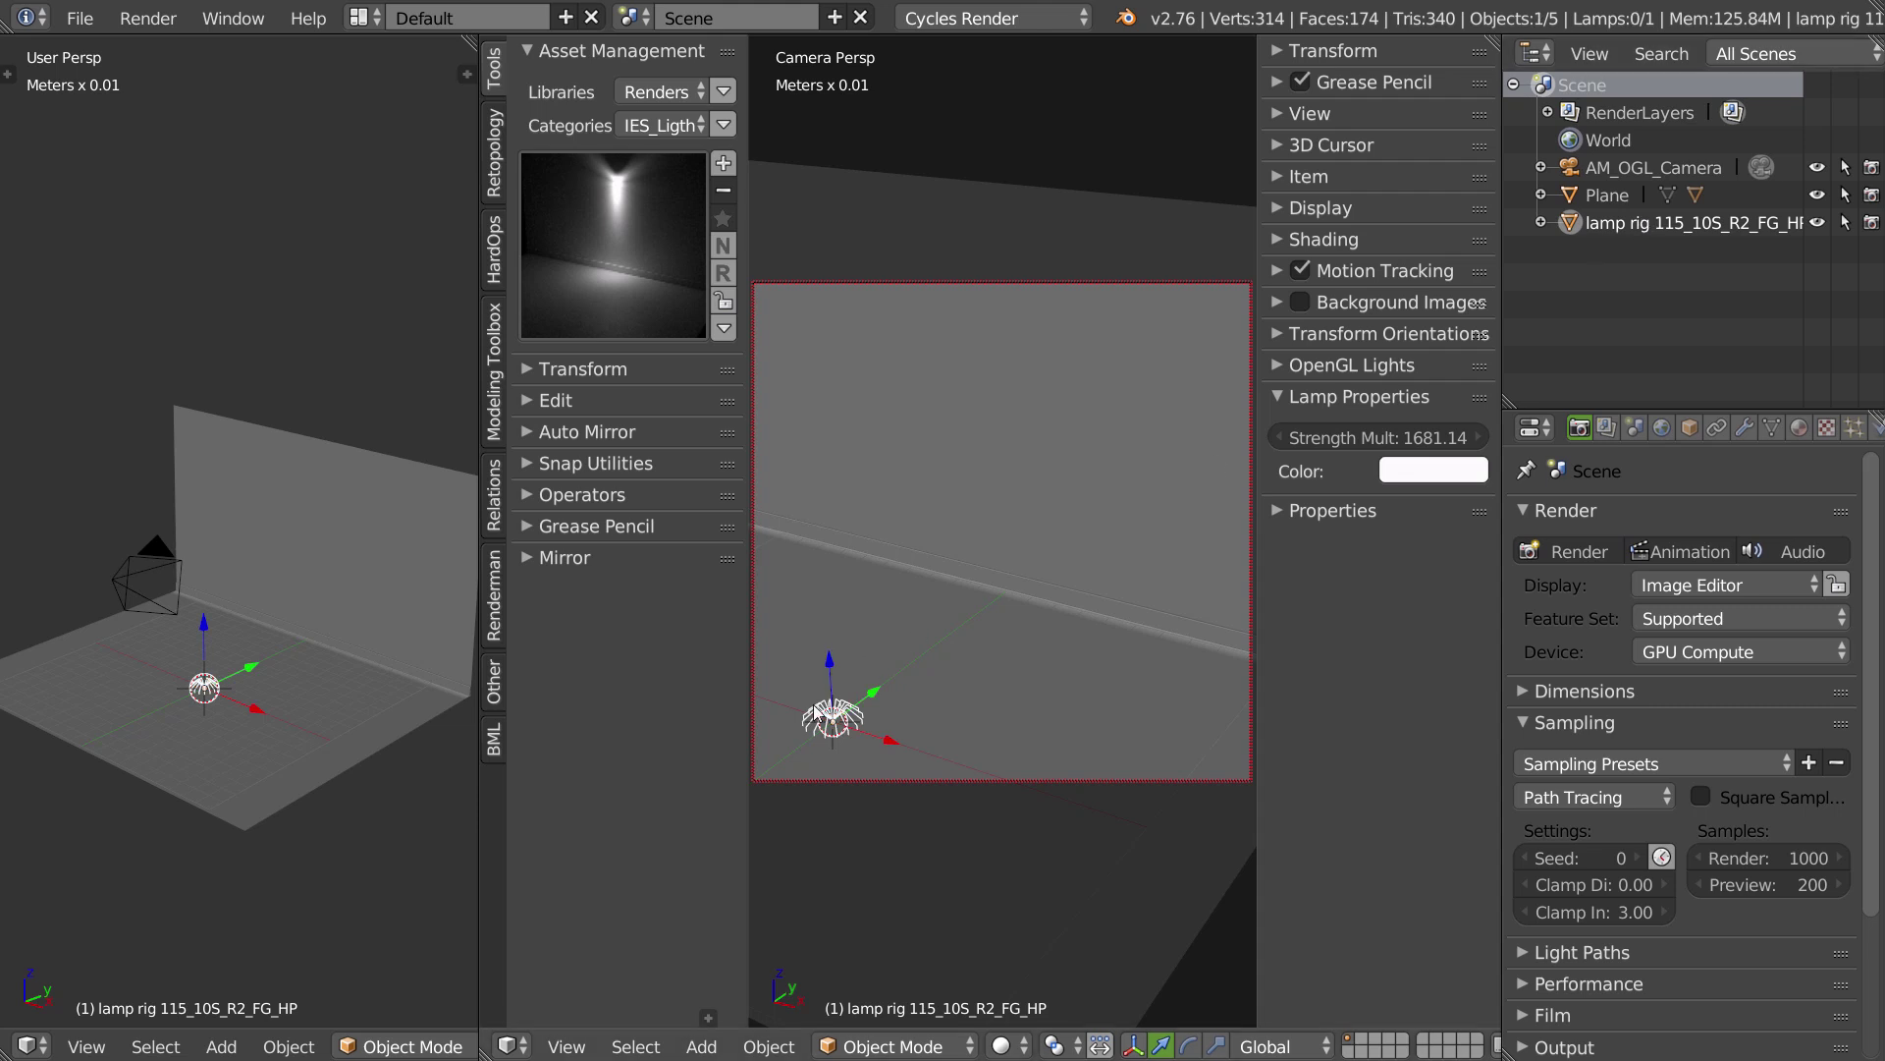
{"action": "mouse_move", "coordinate": [828, 662]}
{"action": "left_mouse_down"}
{"action": "mouse_move", "coordinate": [827, 421]}
{"action": "mouse_move", "coordinate": [875, 381]}
{"action": "mouse_move", "coordinate": [1058, 343]}
{"action": "mouse_move", "coordinate": [1025, 359]}
{"action": "left_mouse_up"}
{"action": "key", "text": "z"}
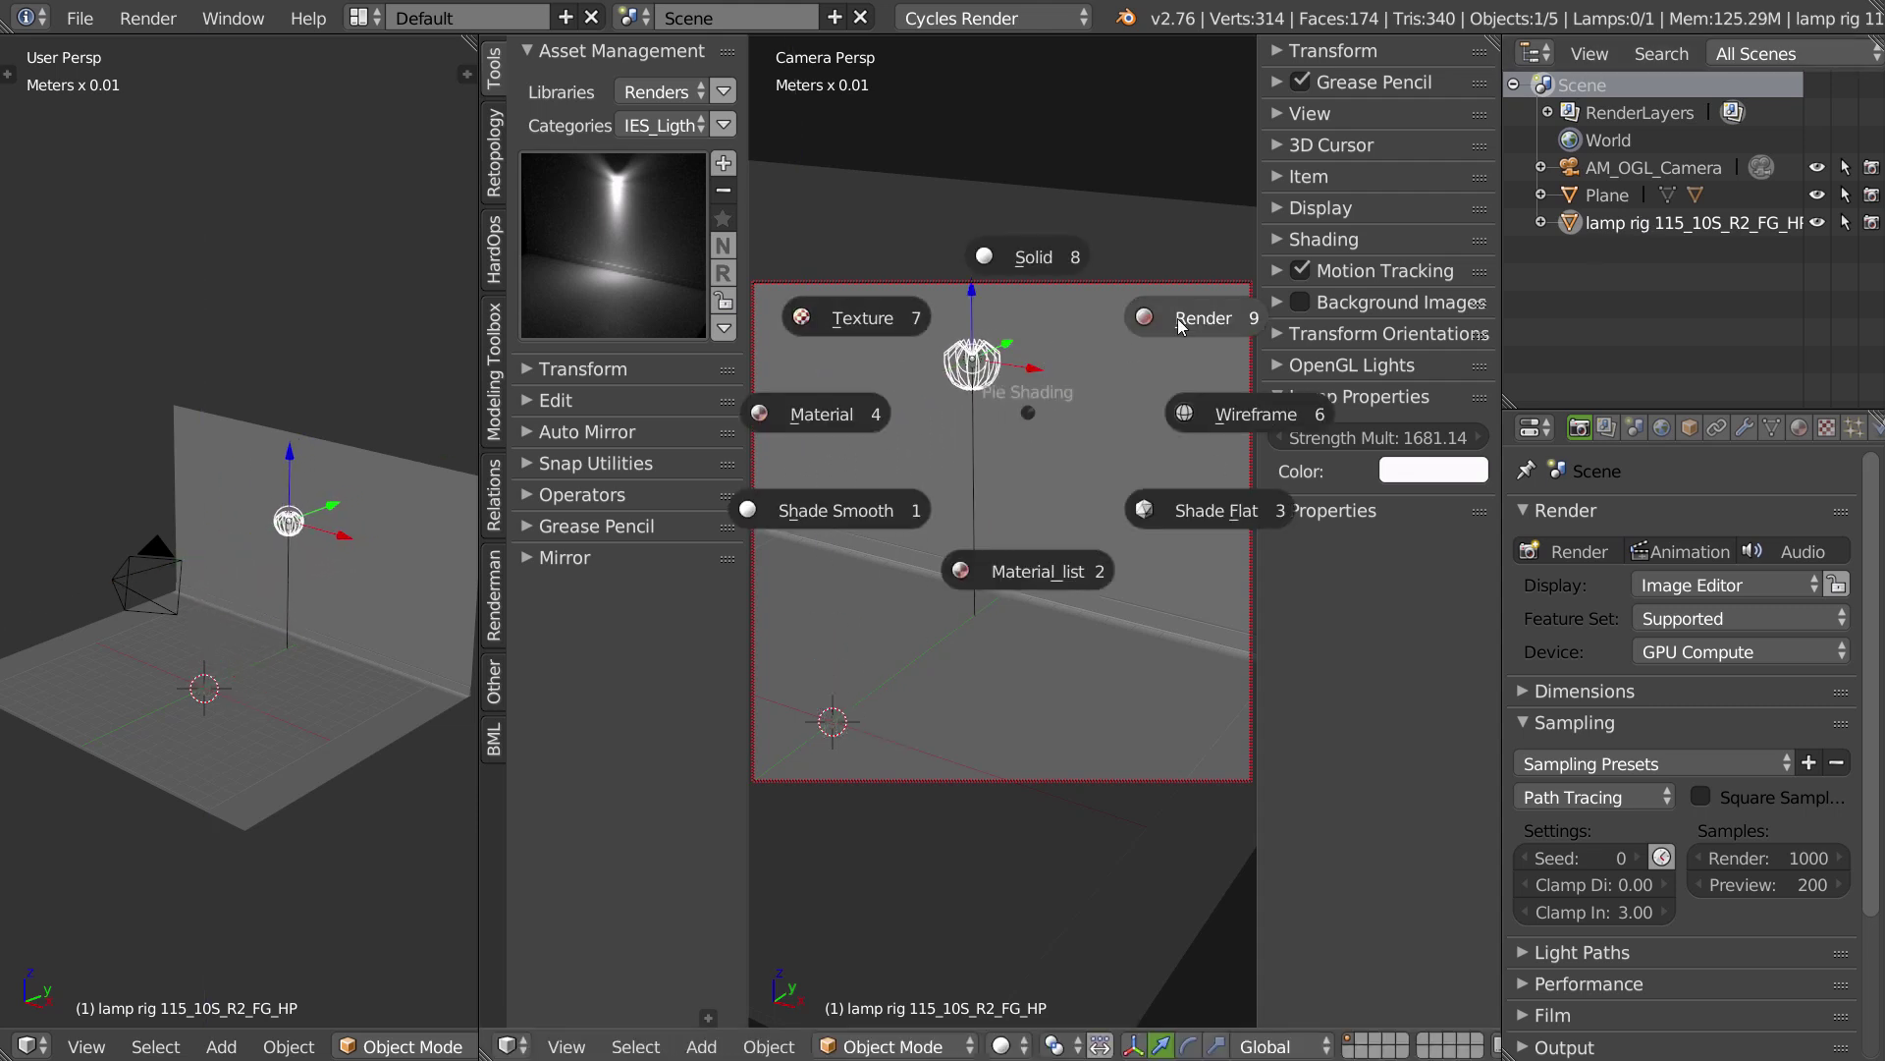
{"action": "key", "text": "9"}
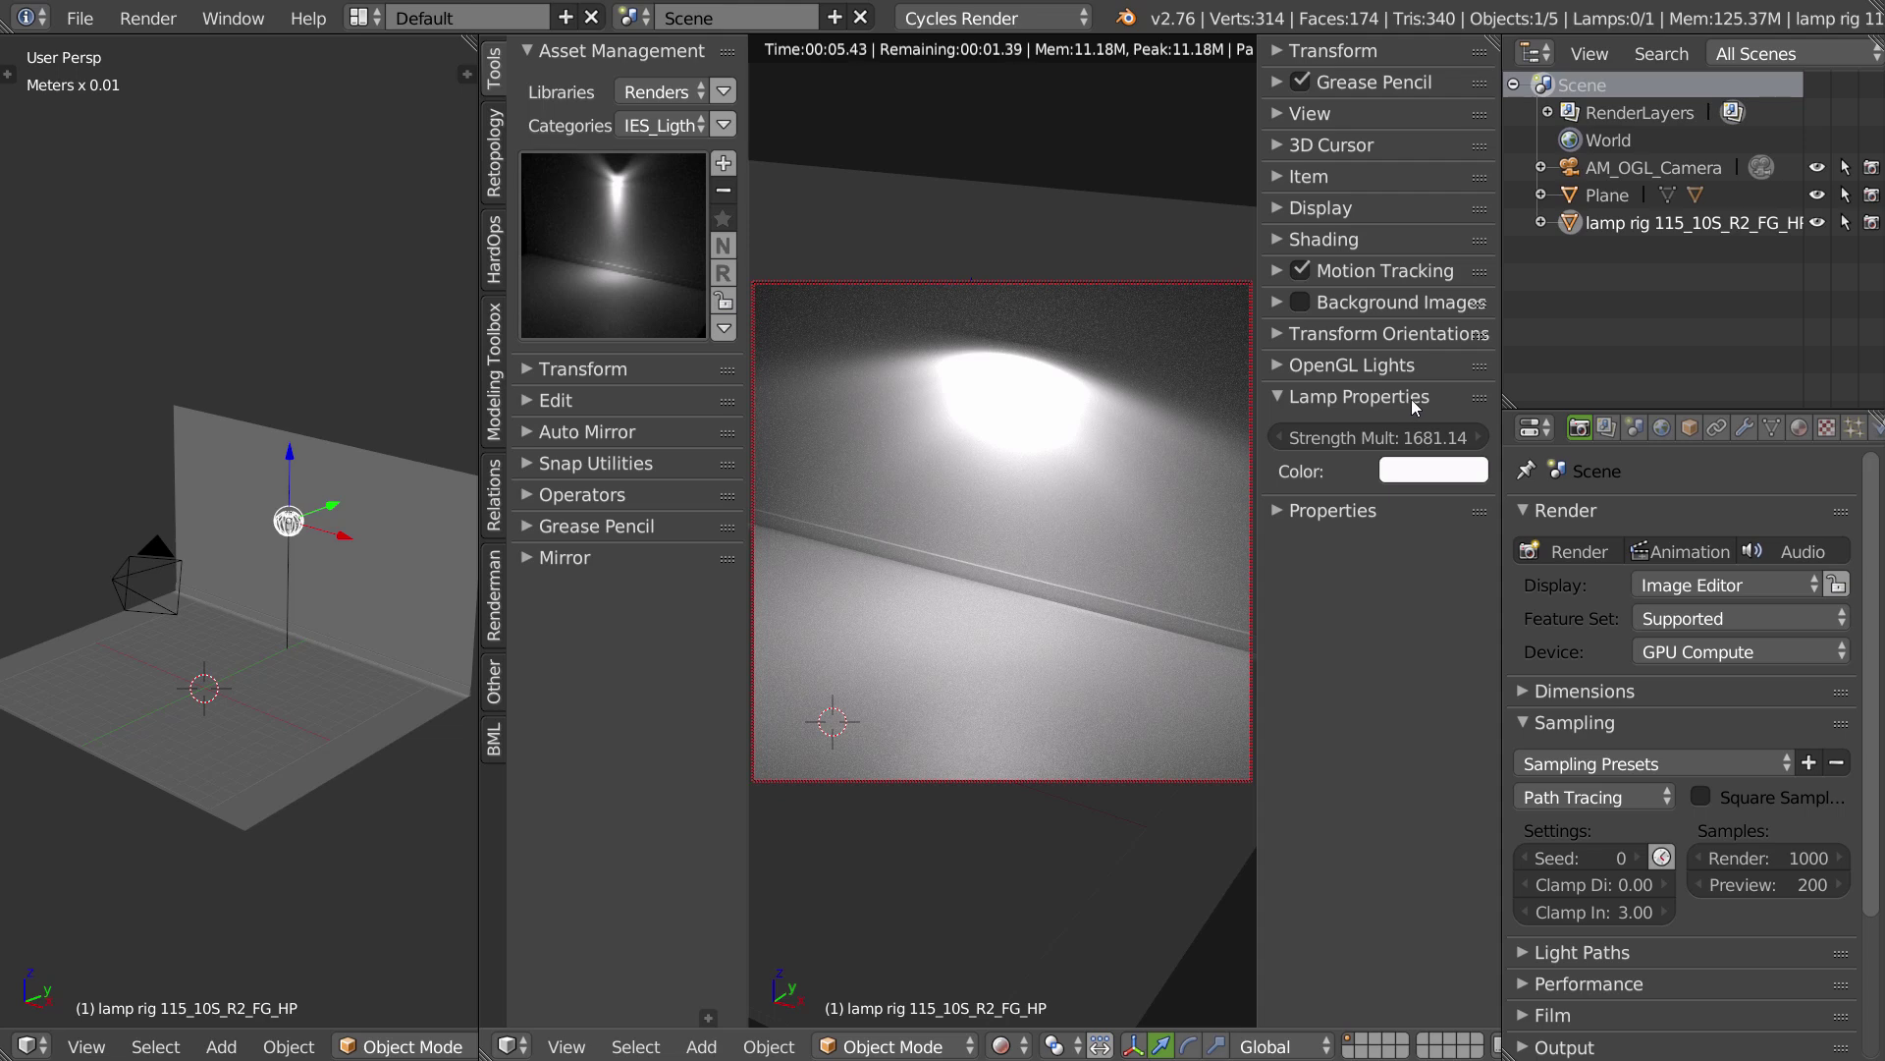
Set the lamp's strength multiplier to 500, after first trying 50.
{"action": "left_click", "coordinate": [1386, 438]}
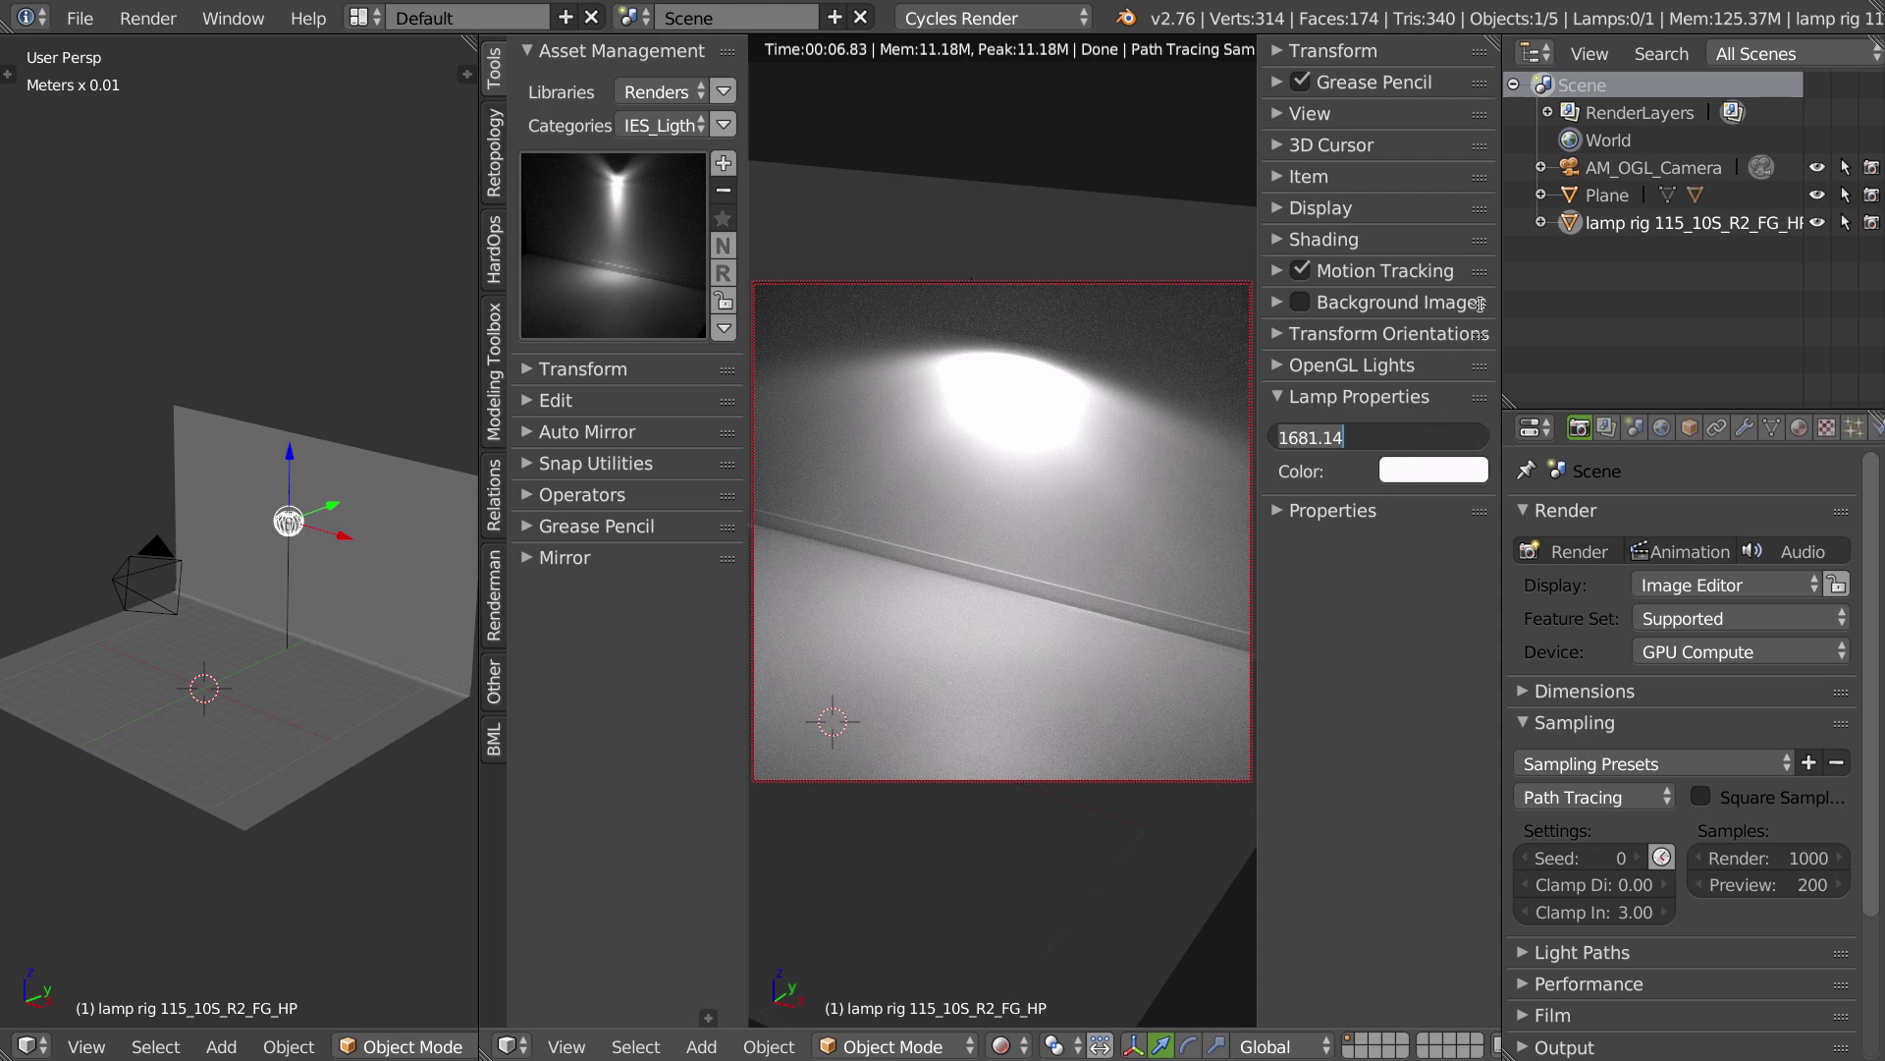
{"action": "type", "text": "50"}
{"action": "key", "text": "Return"}
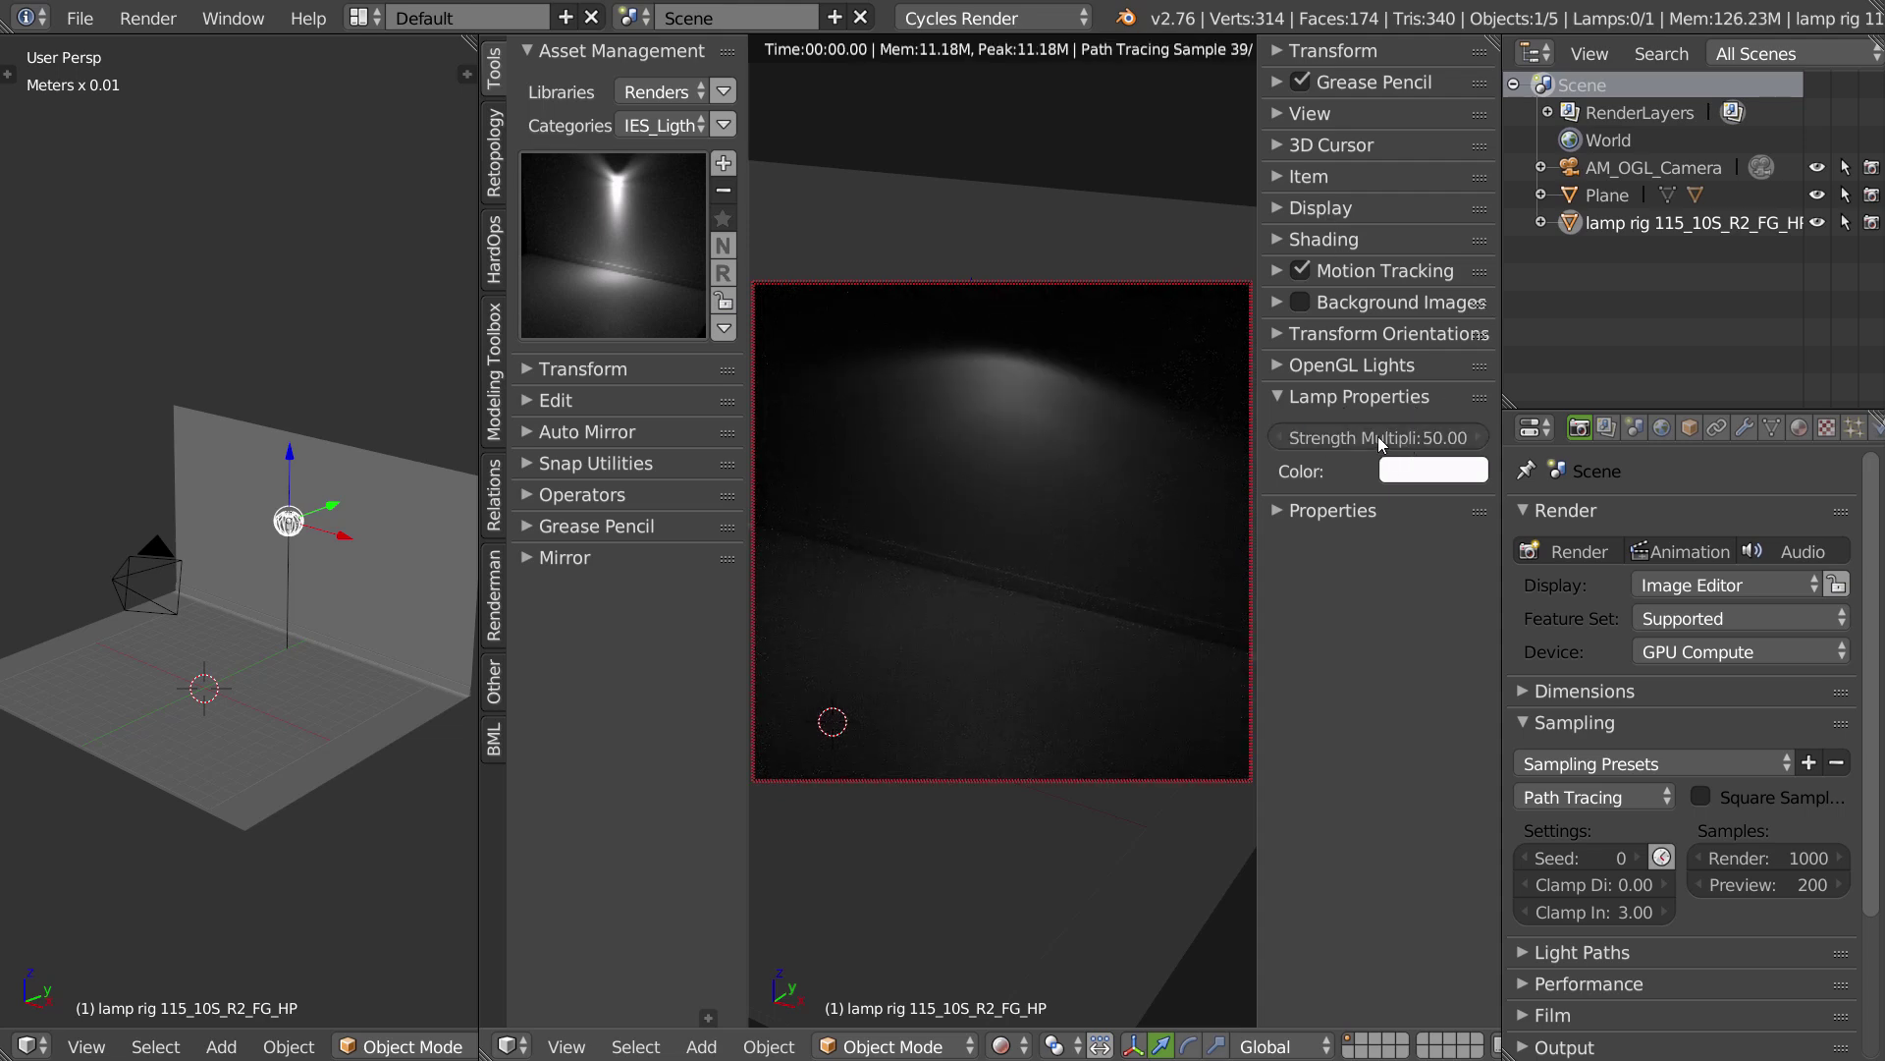
{"action": "left_click", "coordinate": [1379, 438]}
{"action": "type", "text": "500"}
{"action": "key", "text": "Return"}
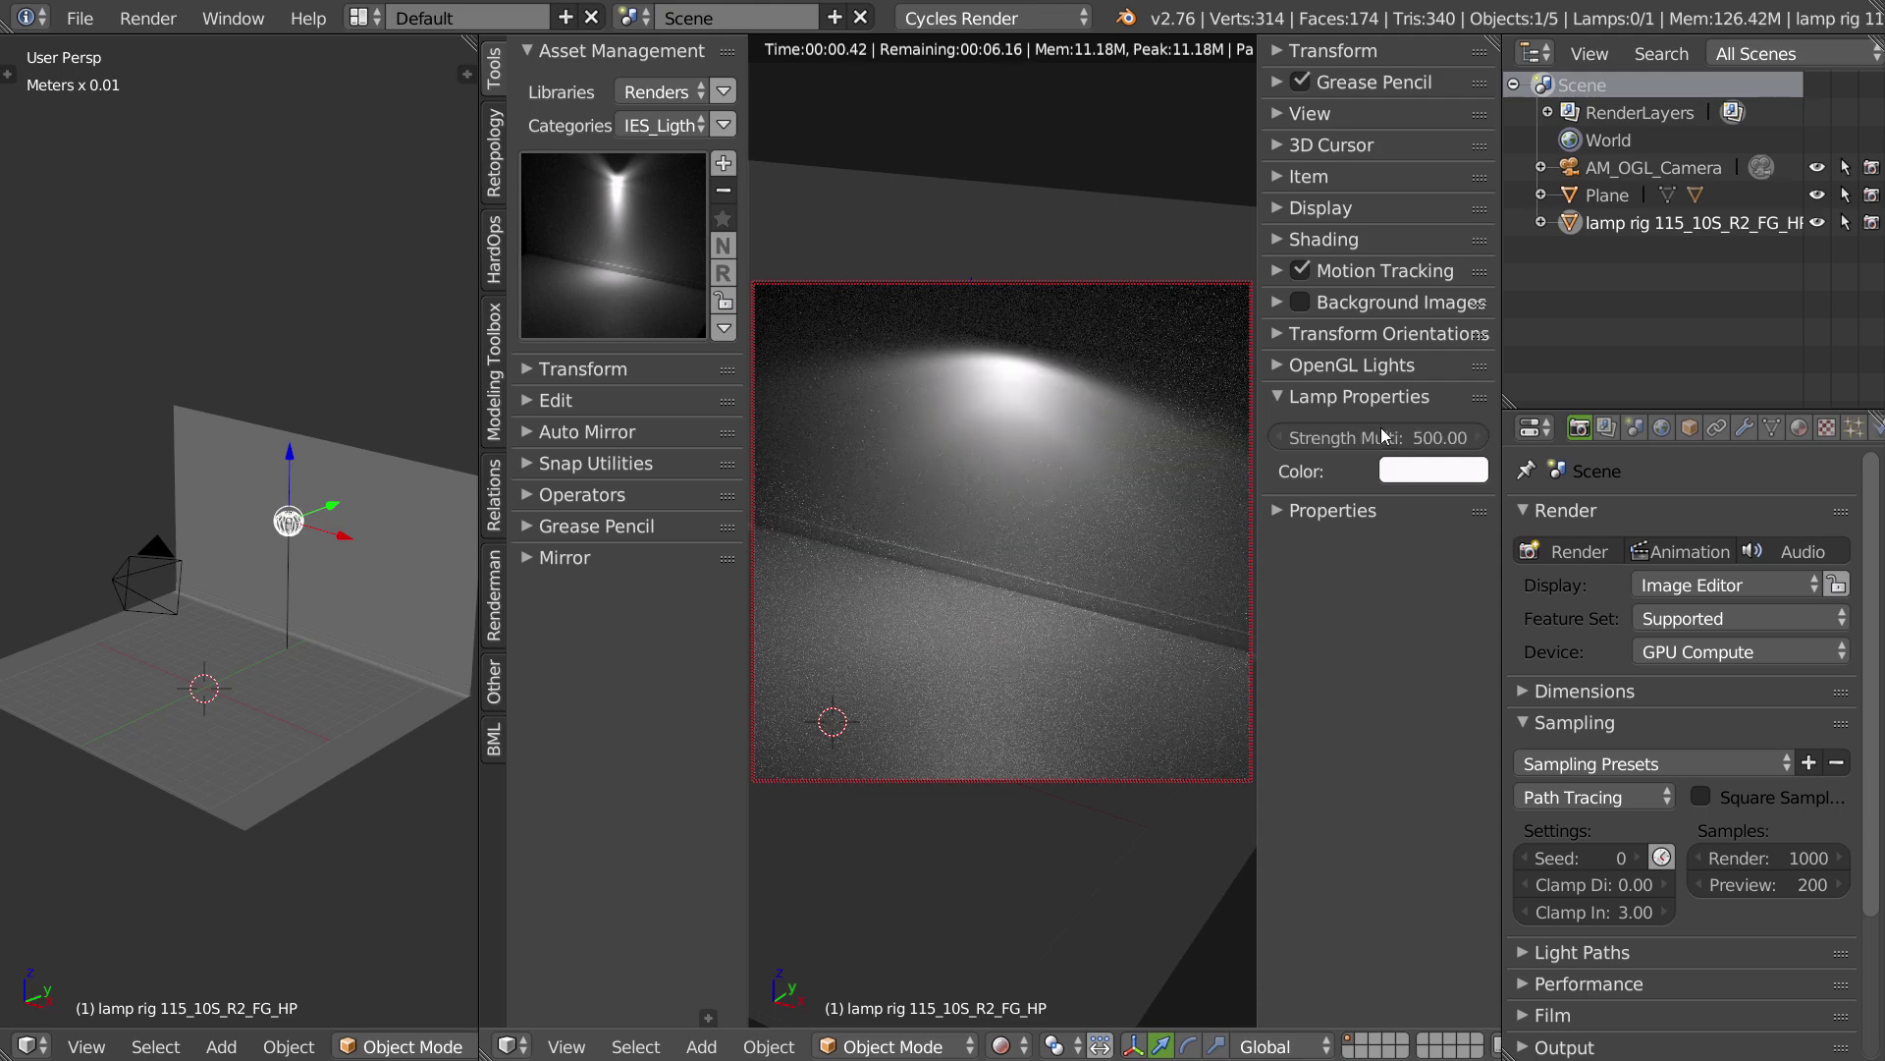
Try a pink lamp colour, reset it to white, and return to solid shading.
{"action": "left_click", "coordinate": [1404, 481]}
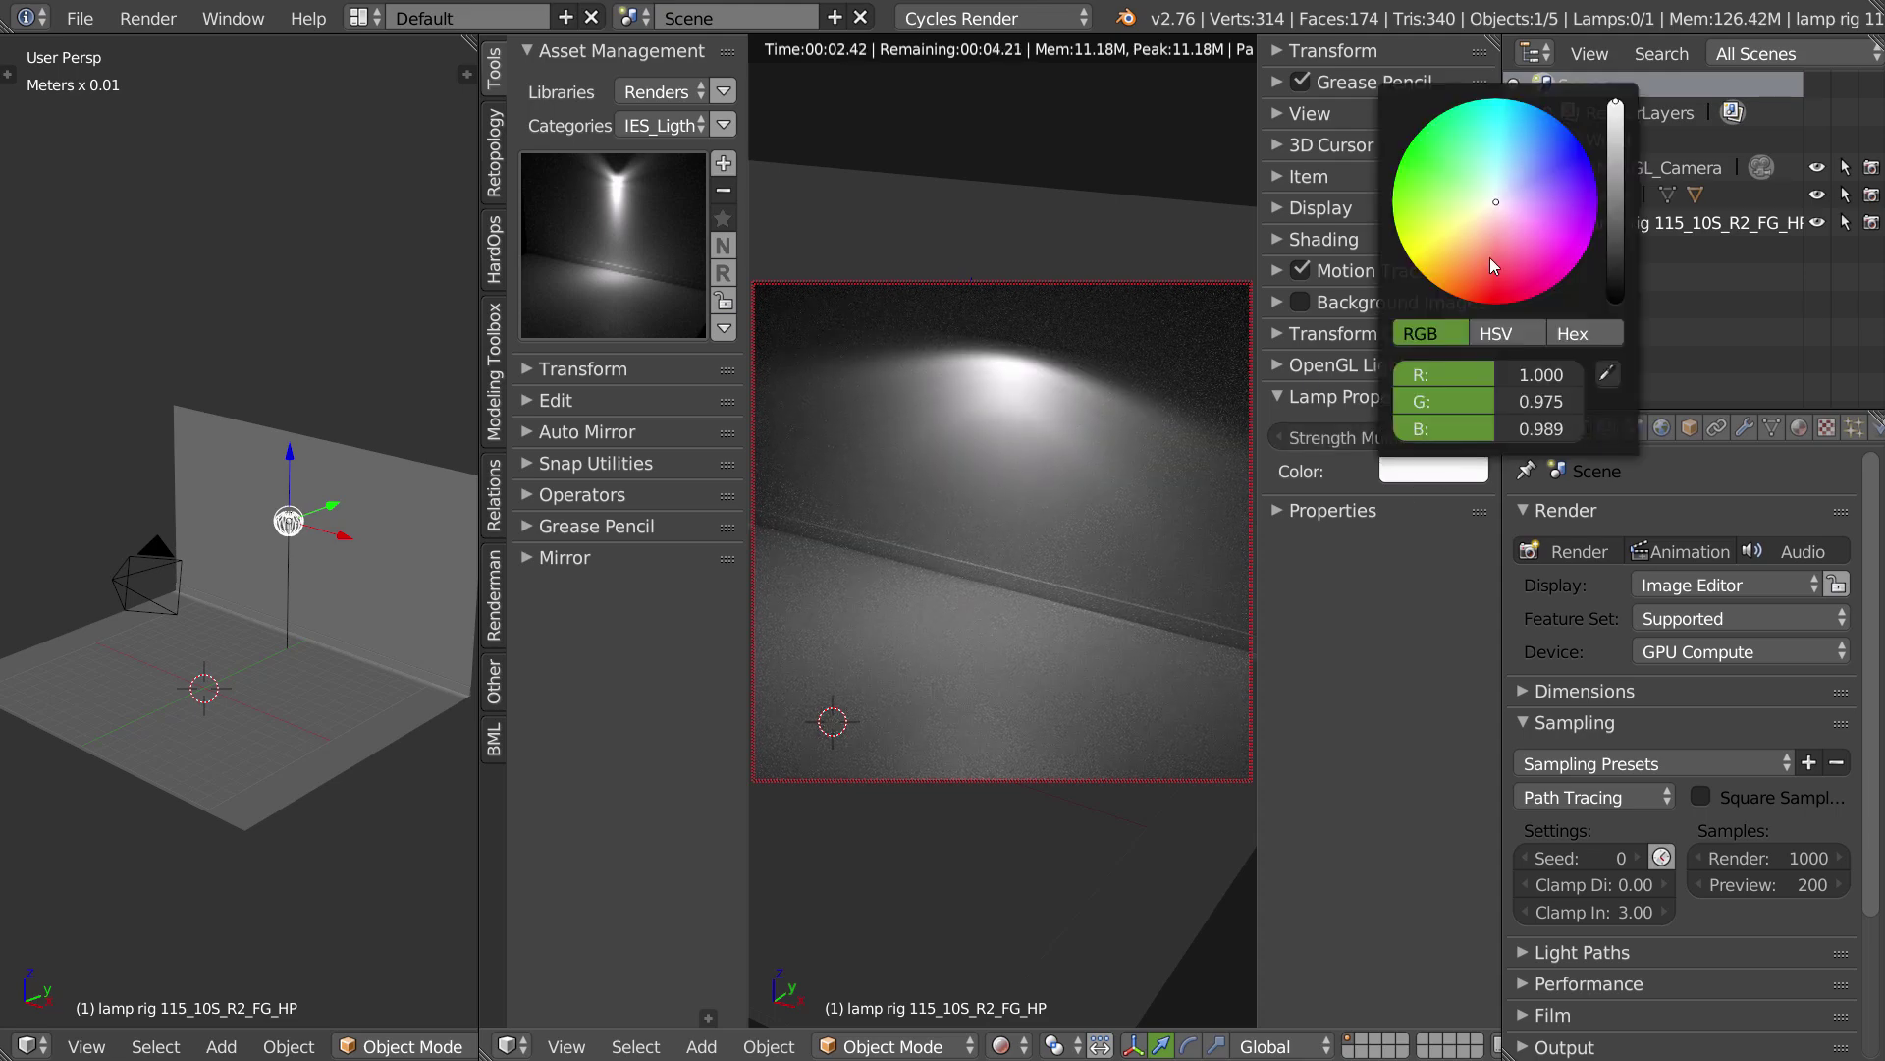
{"action": "left_click_drag", "start_coordinate": [1489, 258], "coordinate": [1500, 202]}
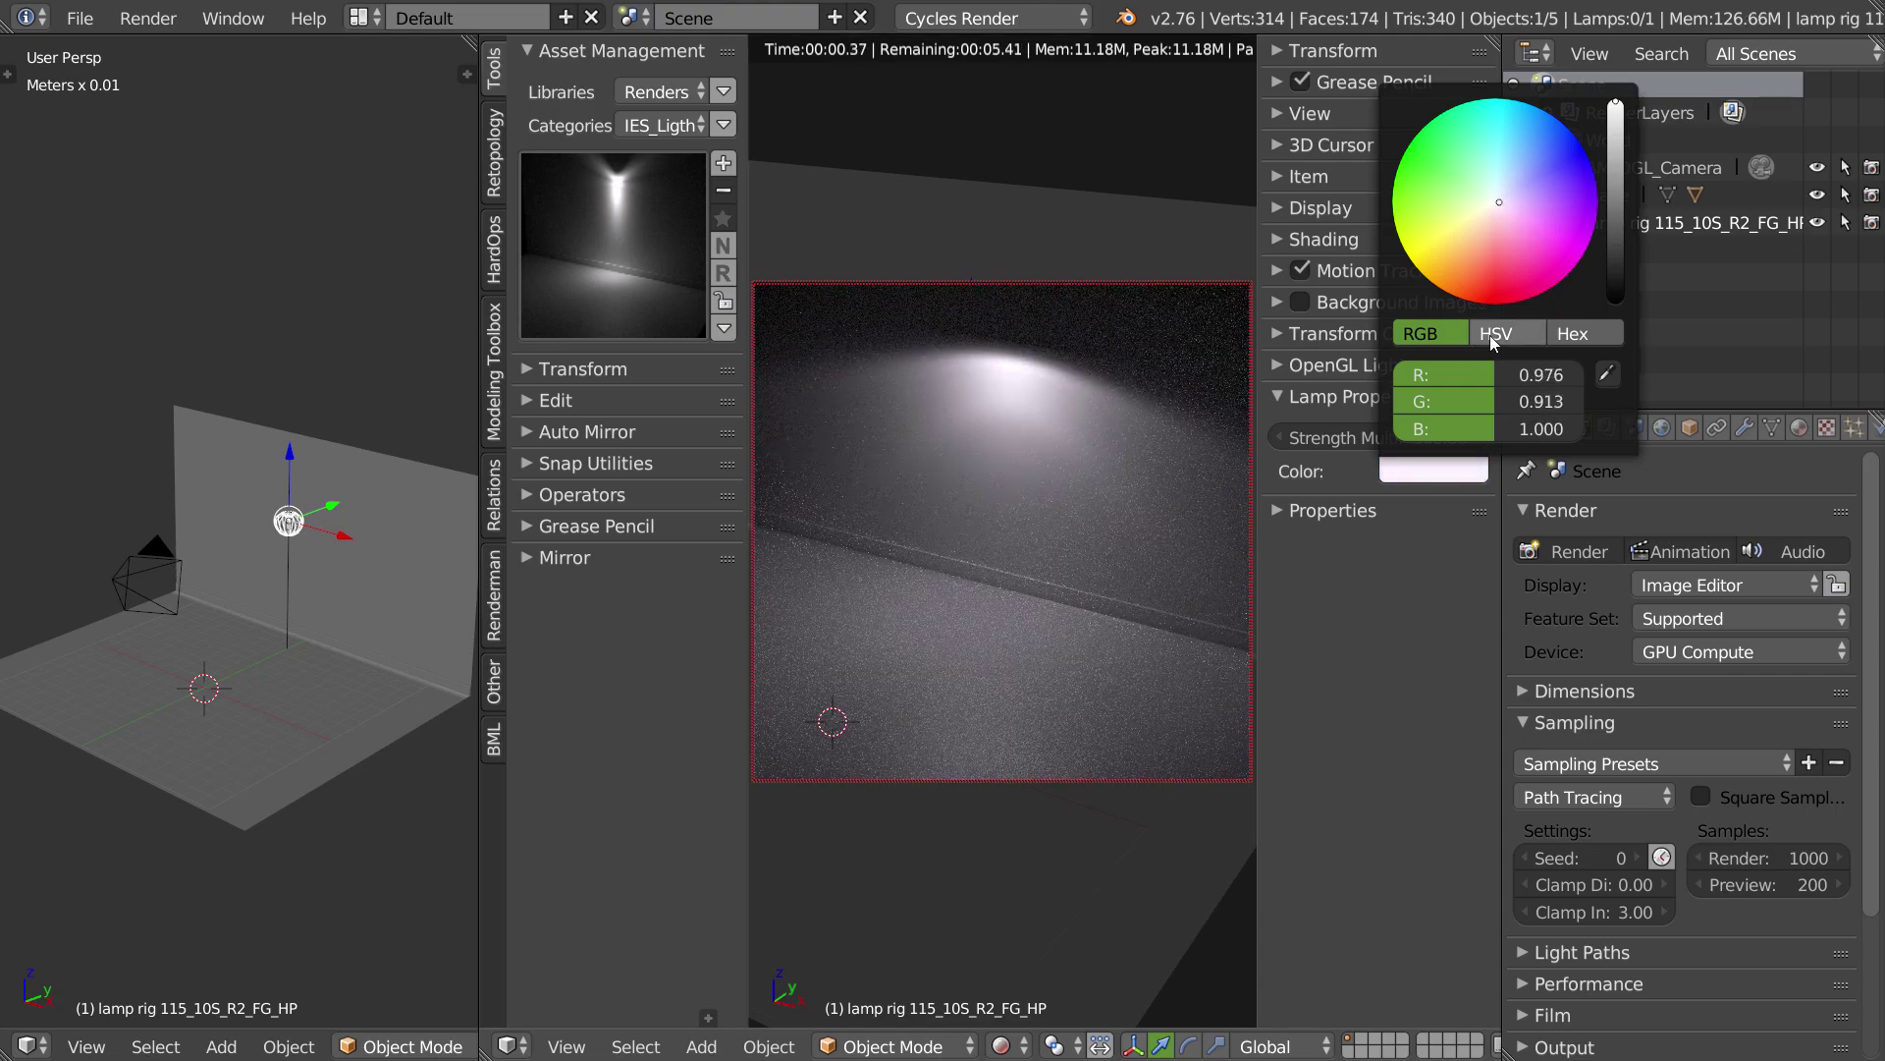
{"action": "left_click", "coordinate": [1490, 337]}
{"action": "left_click_drag", "start_coordinate": [1443, 406], "coordinate": [1359, 401]}
{"action": "left_click_drag", "start_coordinate": [1536, 373], "coordinate": [1588, 377]}
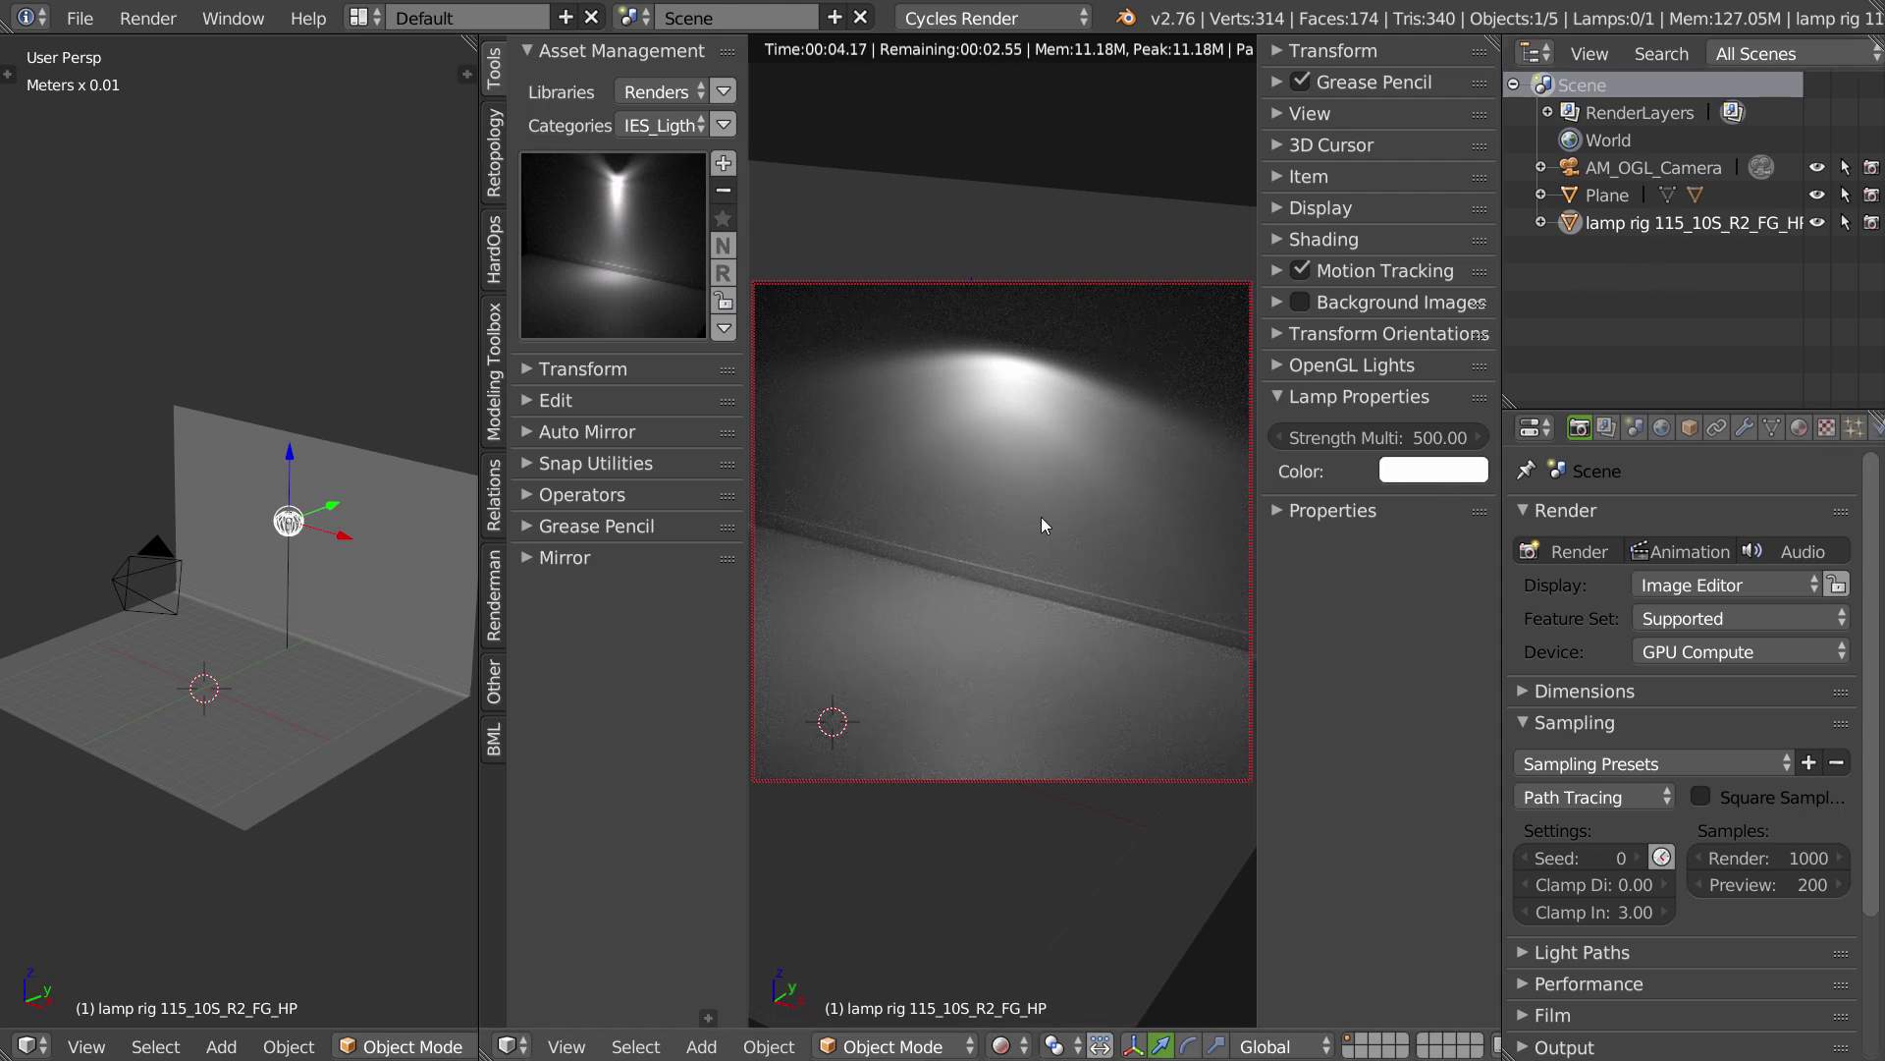
{"action": "key", "text": "shift+z"}
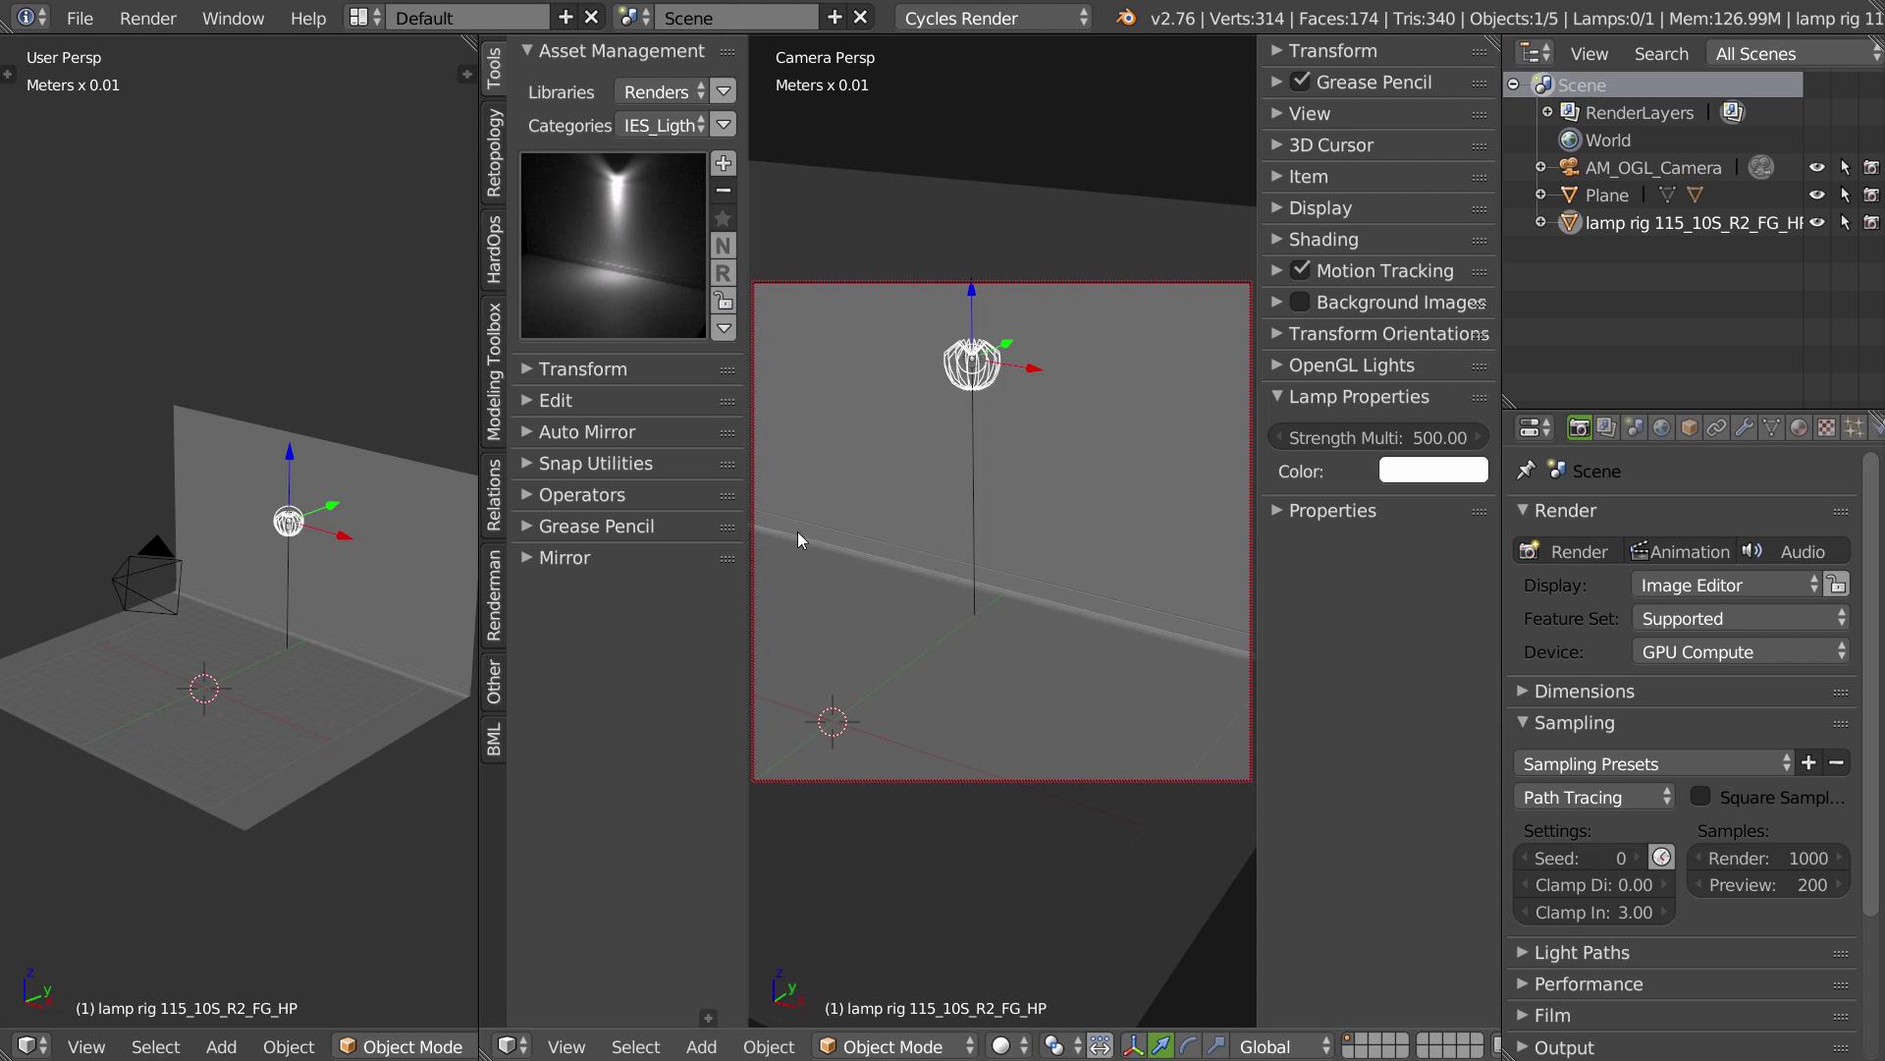
Render the lit wall in Cycles, then clear the lamp rig's location back to the origin.
{"action": "left_click", "coordinate": [628, 249]}
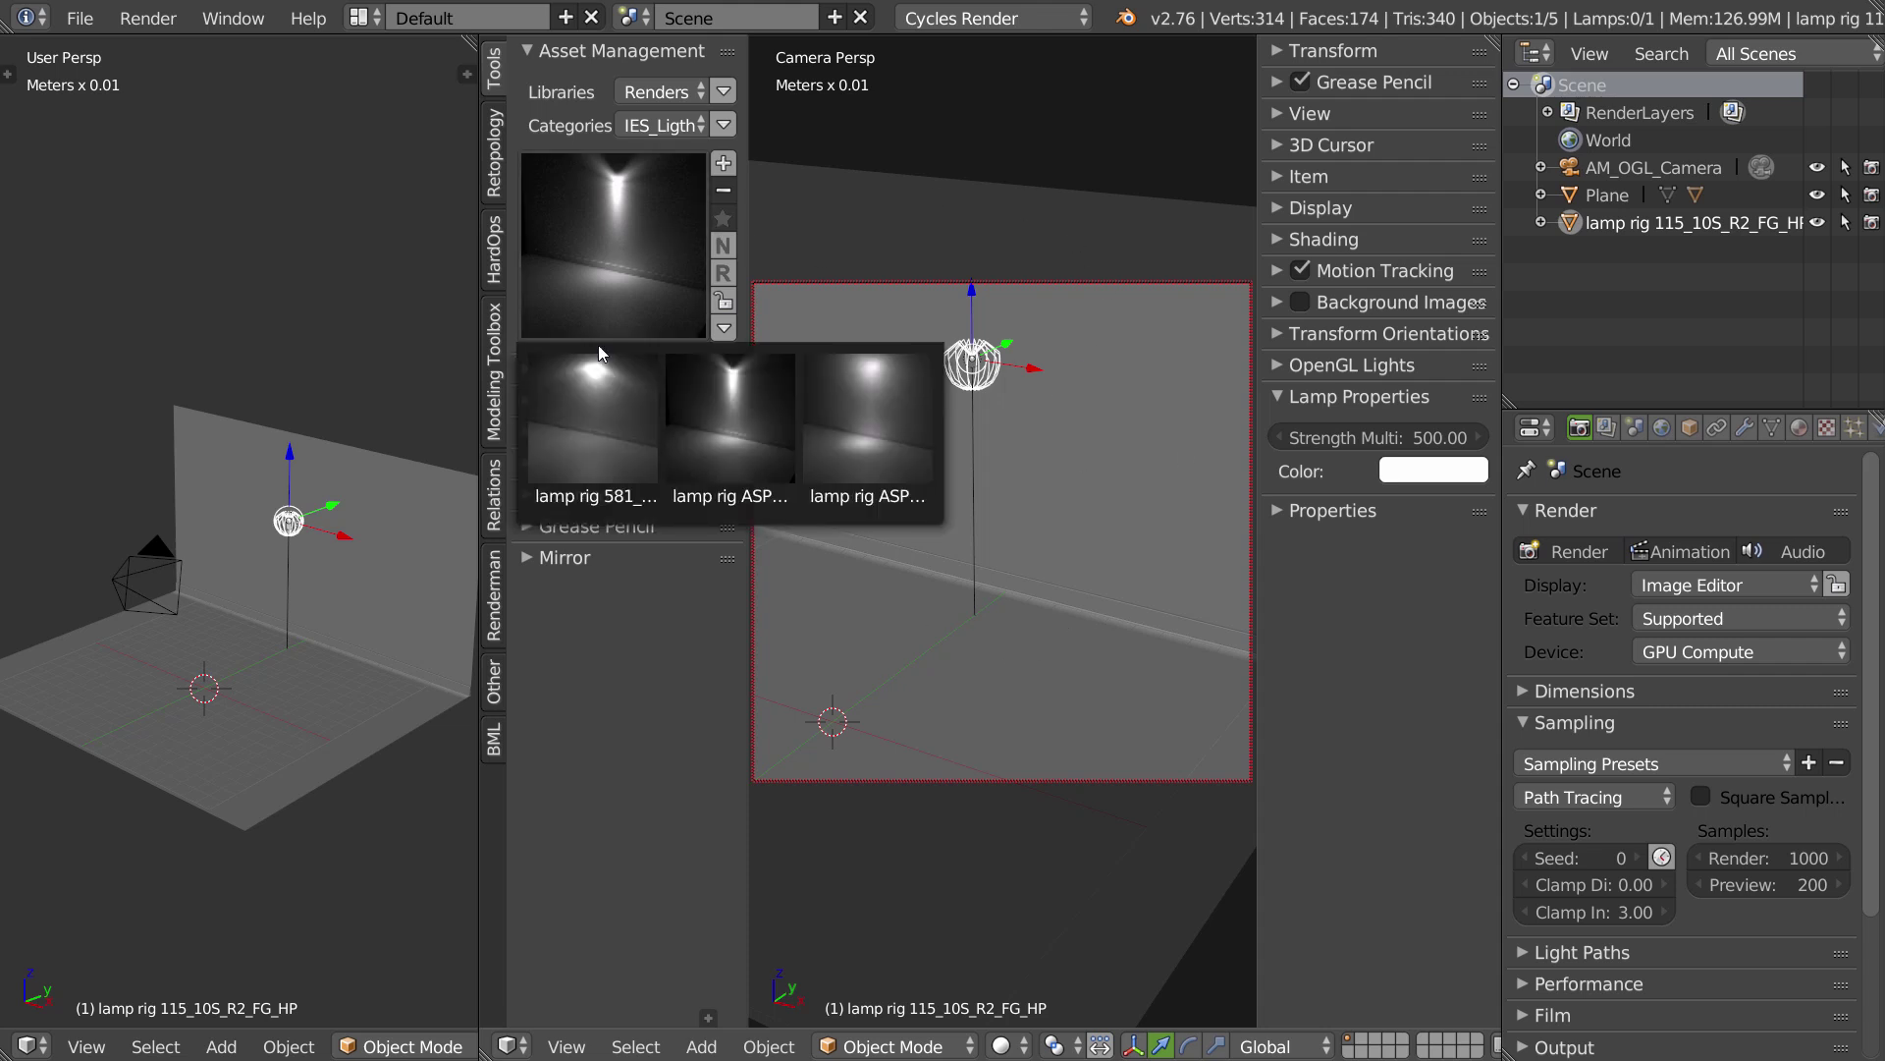
{"action": "left_click", "coordinate": [1570, 548]}
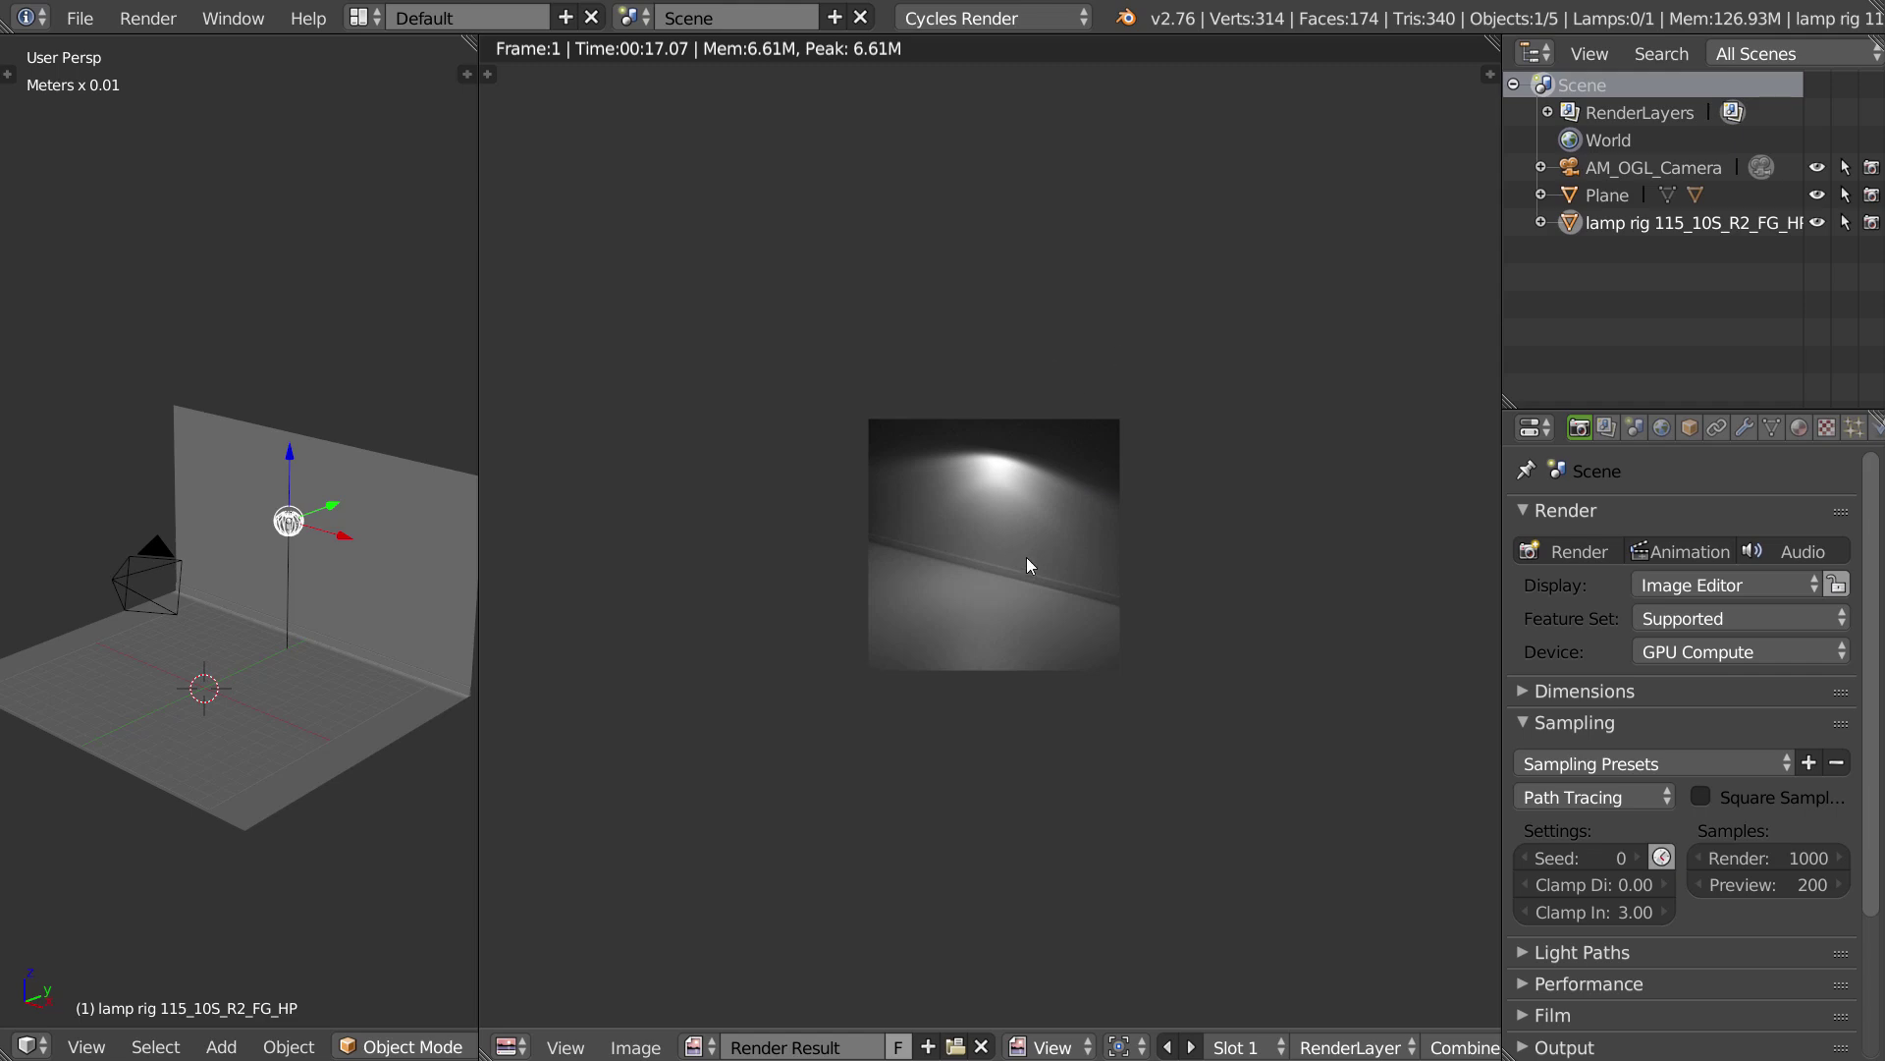
{"action": "key", "text": "Escape"}
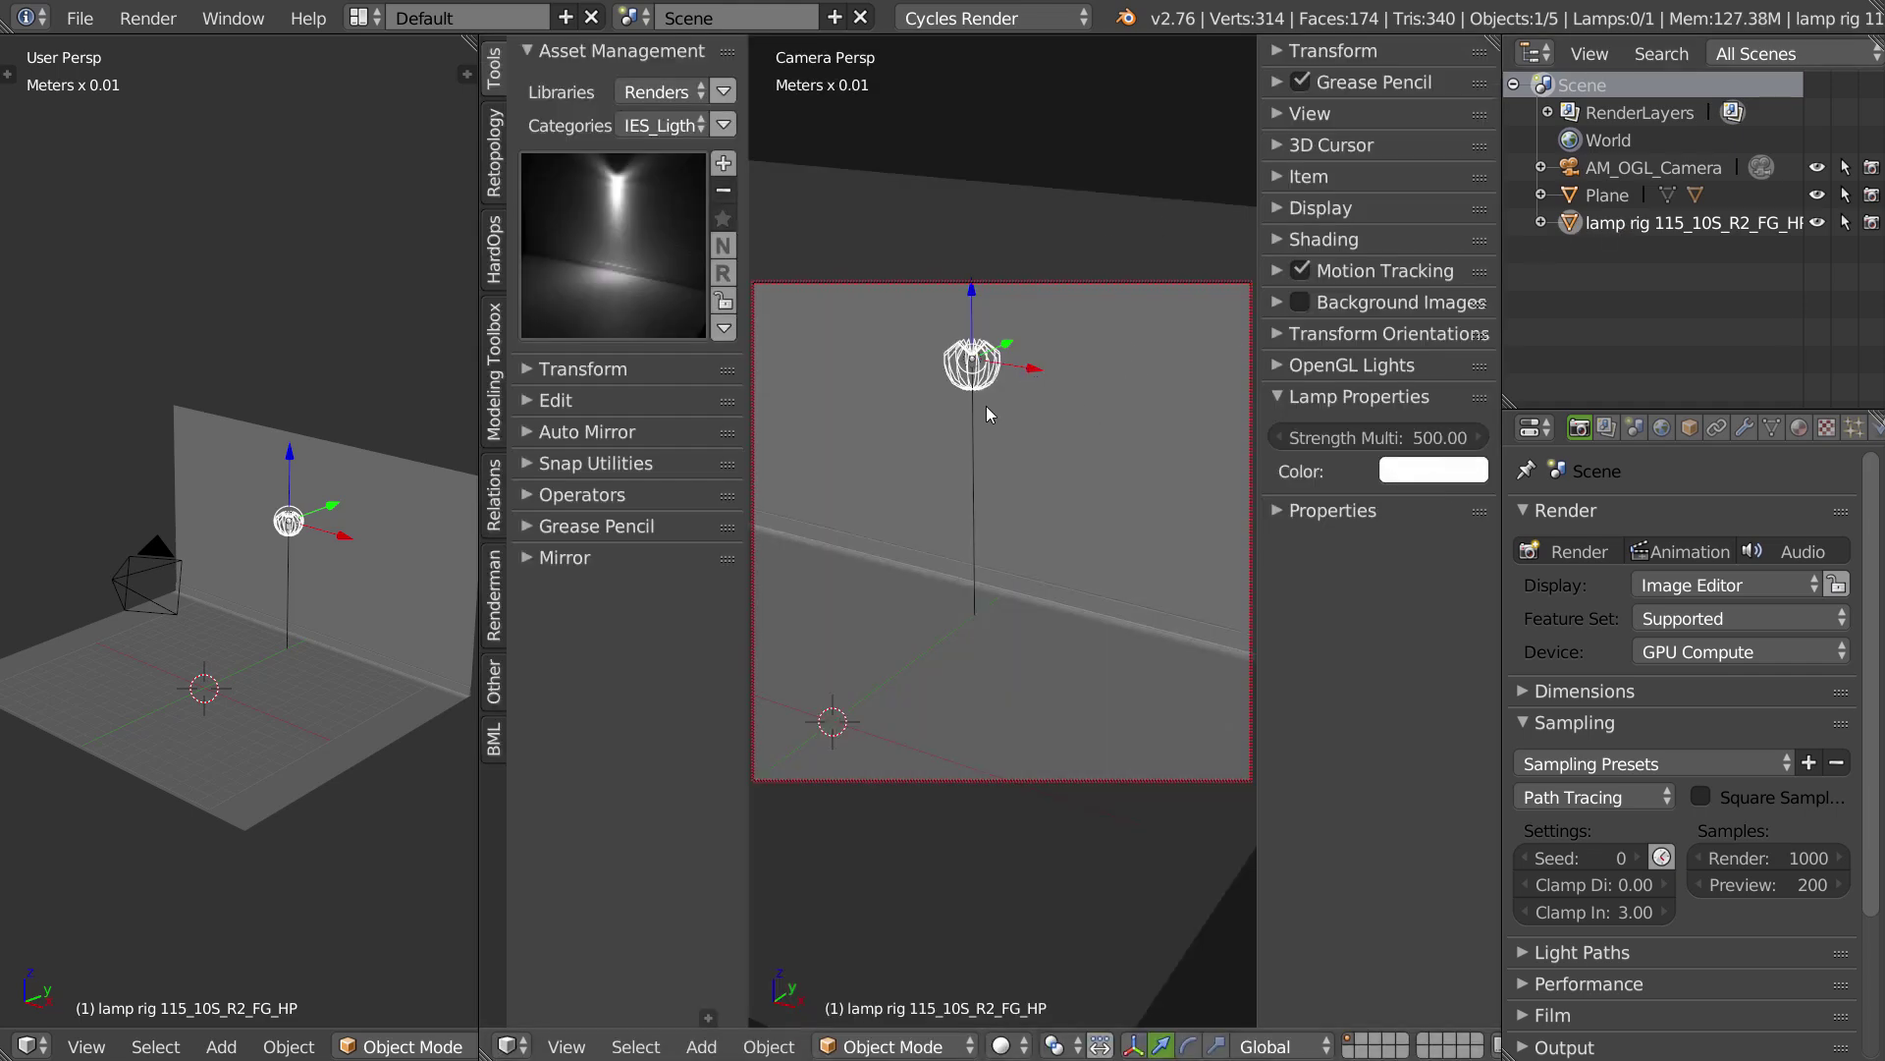
{"action": "key", "text": "alt+g"}
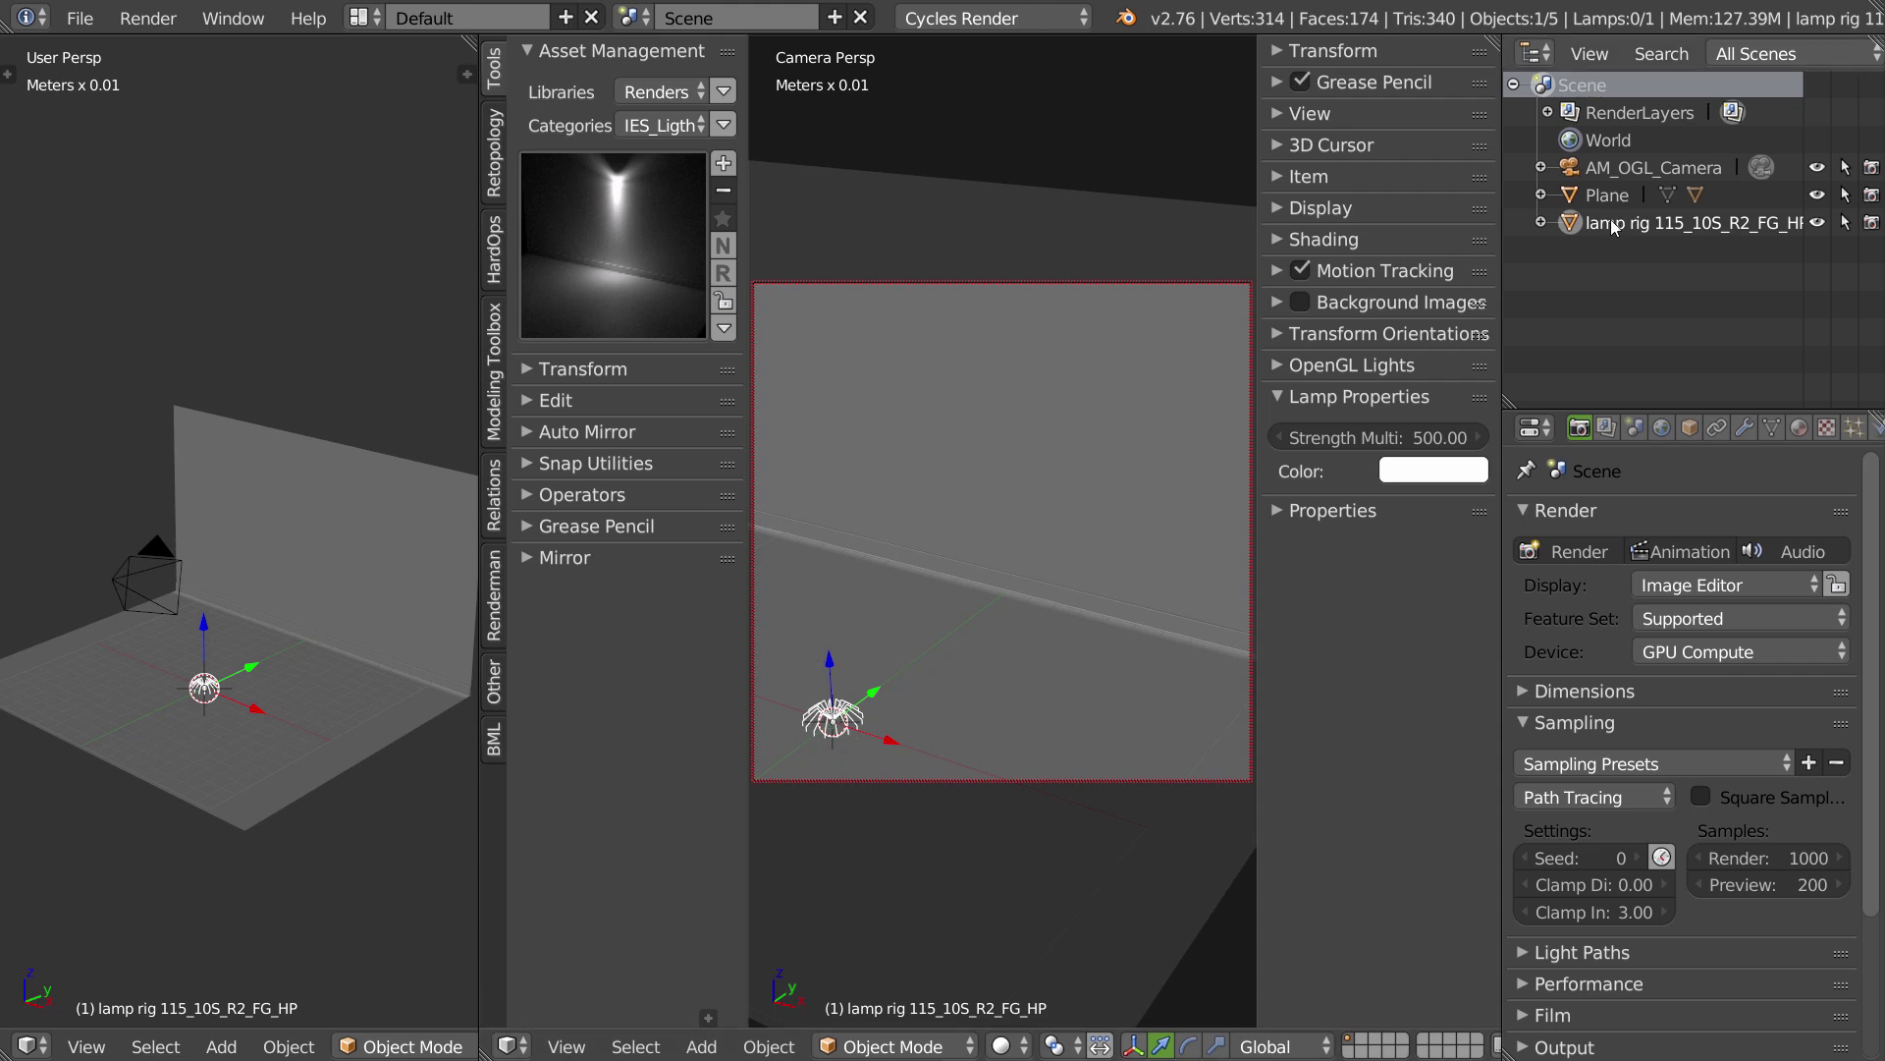
Add the lamp rig and its lamp to the asset library and copy the rig's name.
{"action": "left_click", "coordinate": [1575, 225], "text": "ctrl"}
{"action": "left_click", "coordinate": [1542, 223]}
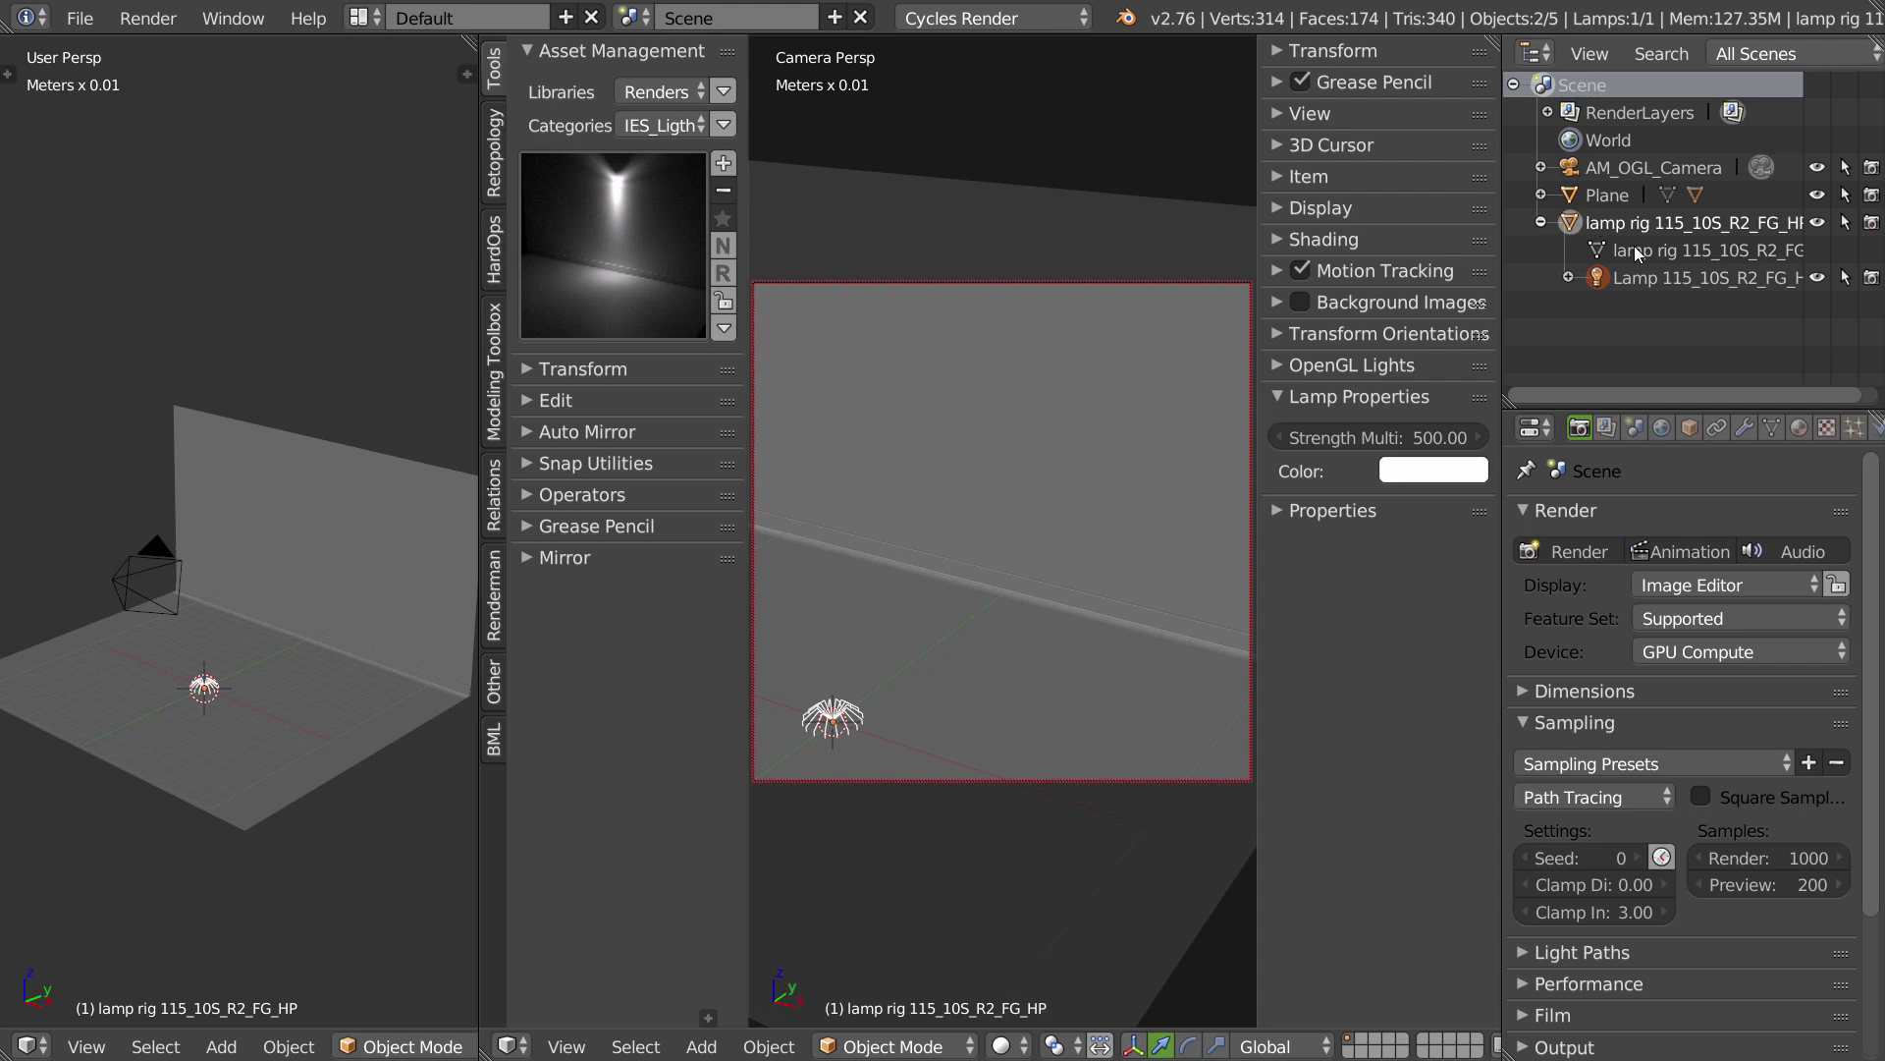
{"action": "left_click", "coordinate": [722, 163]}
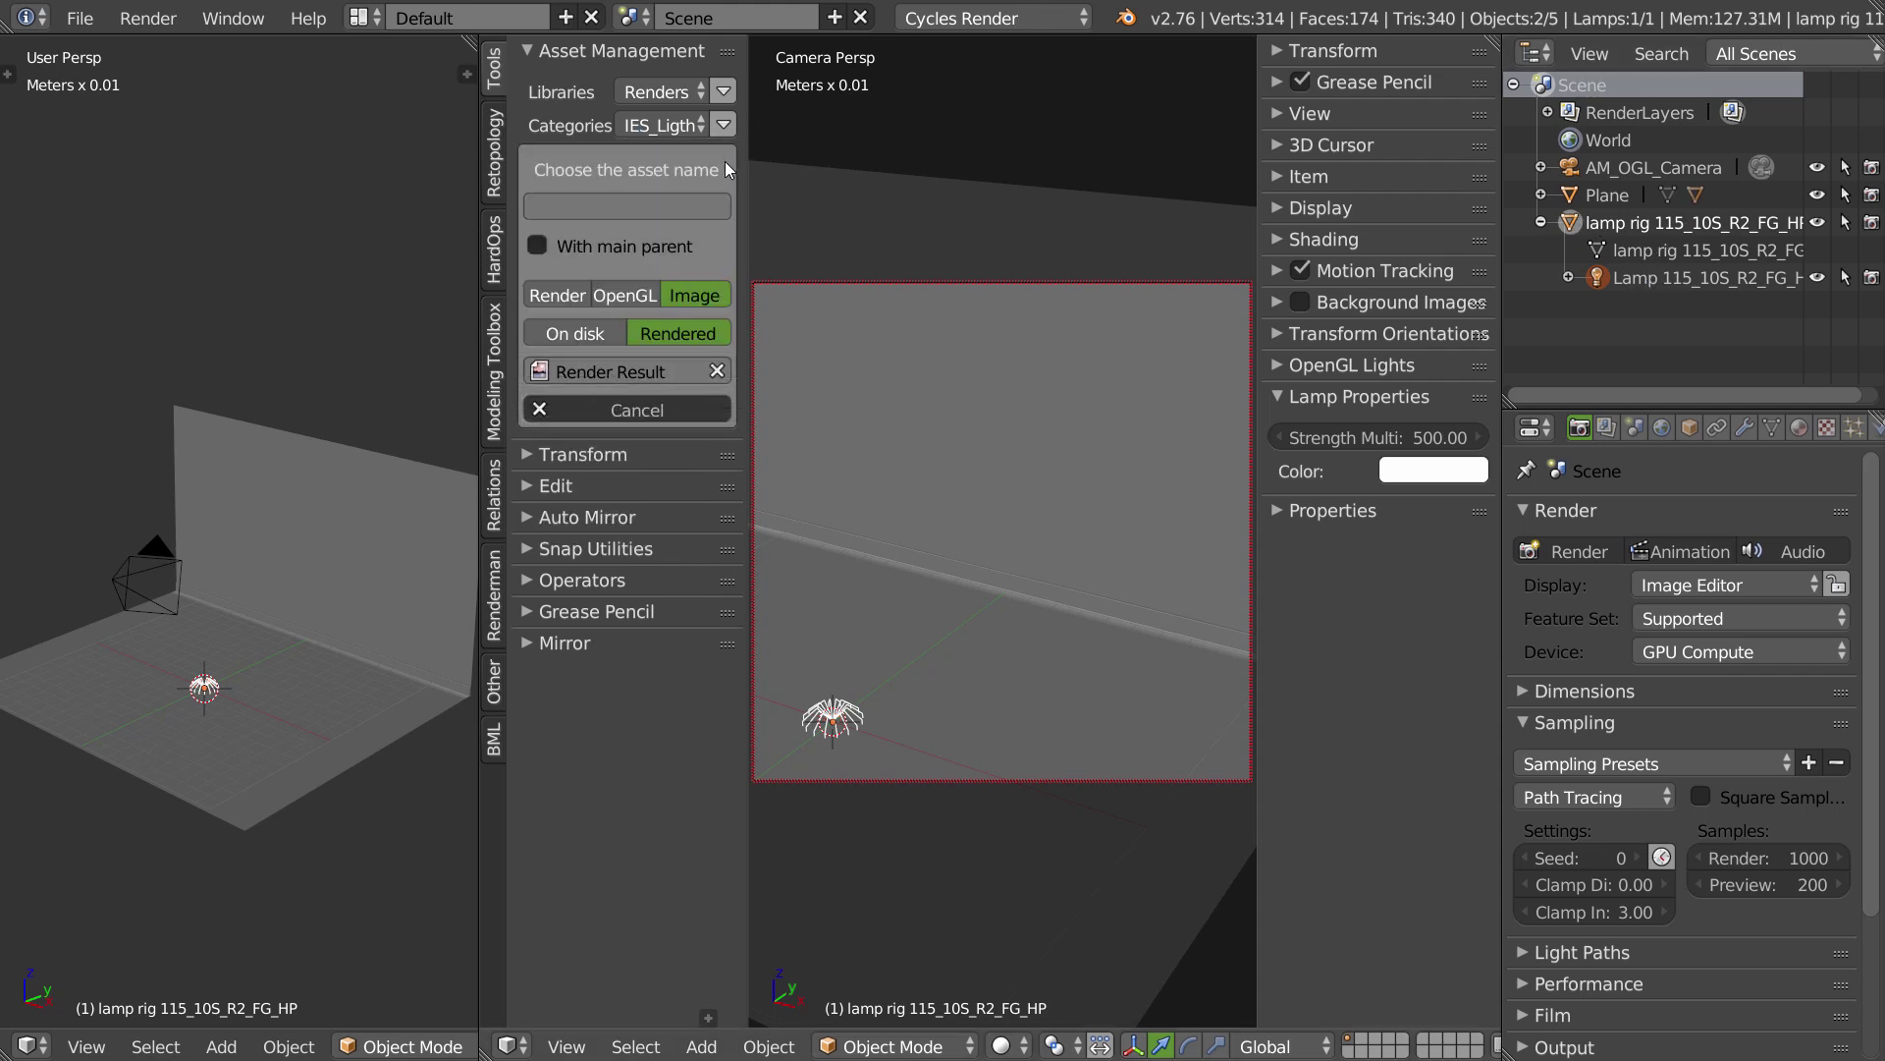
{"action": "double_click", "coordinate": [1633, 225]}
{"action": "key", "text": "ctrl+c"}
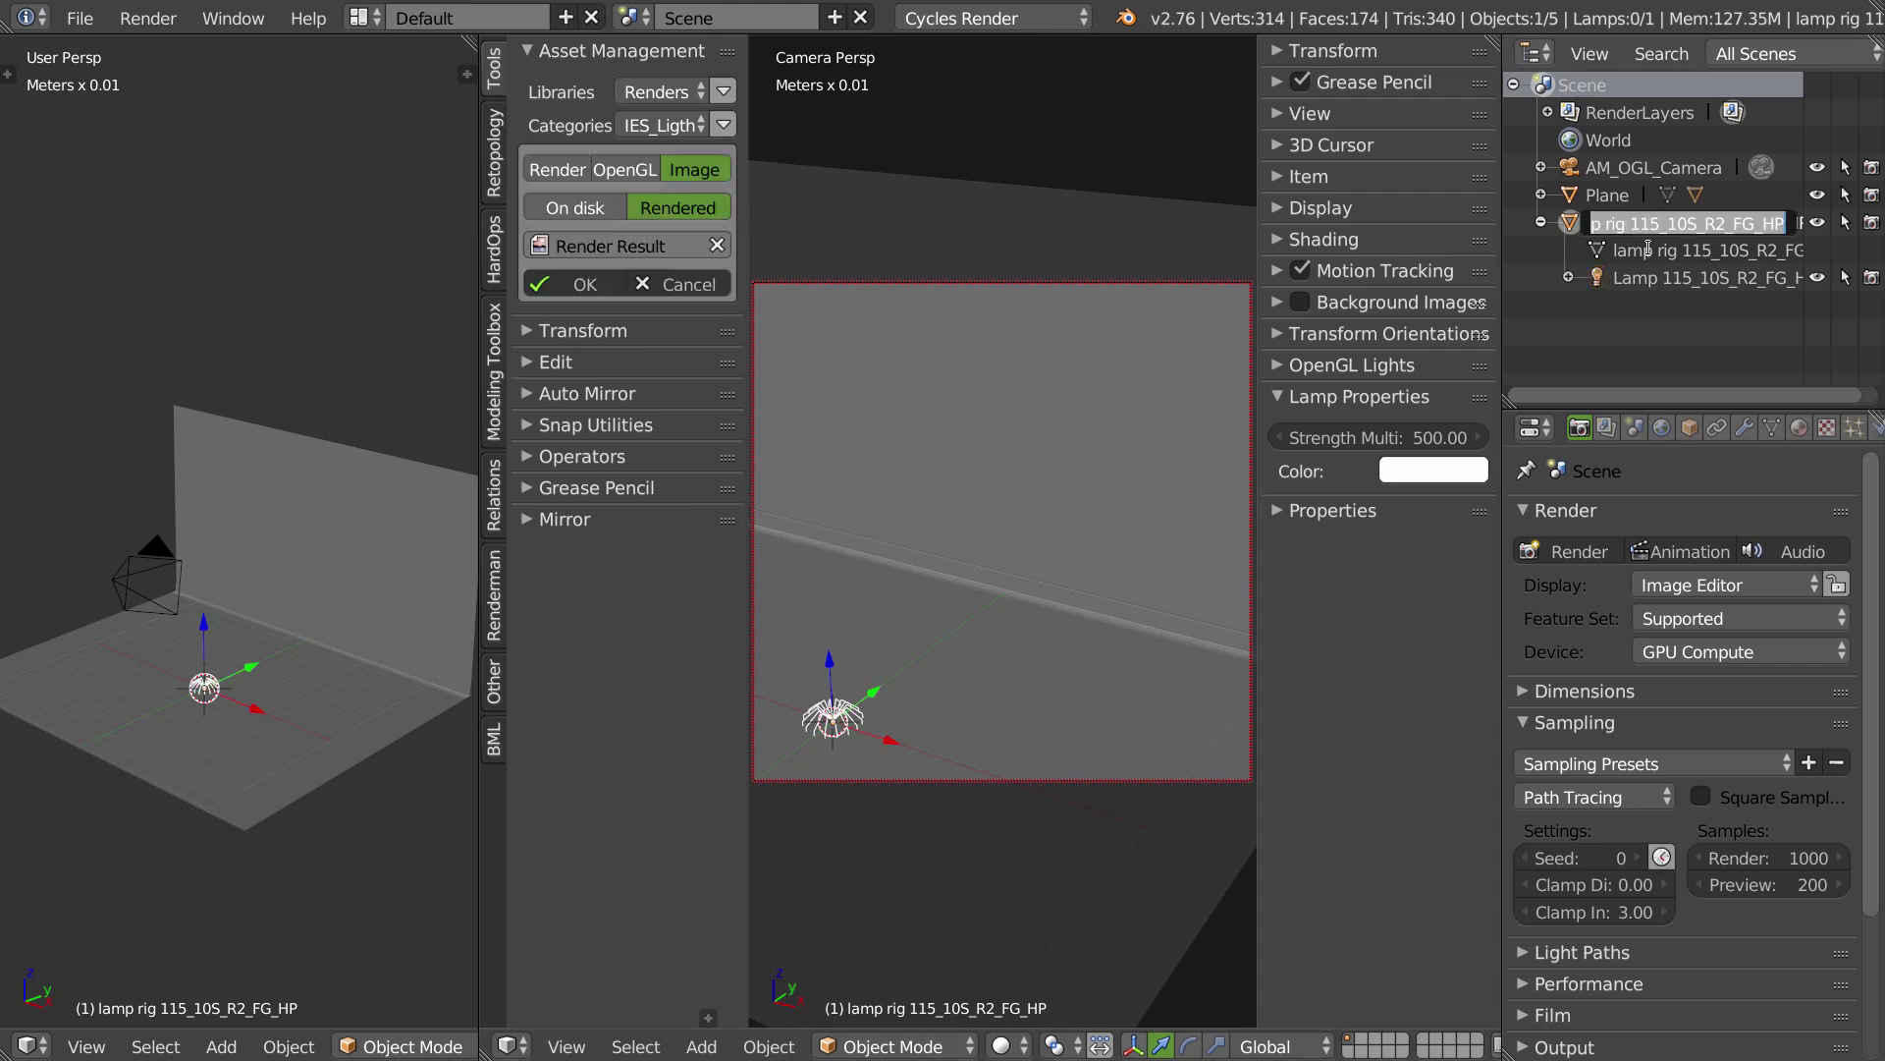
{"action": "key", "text": "Return"}
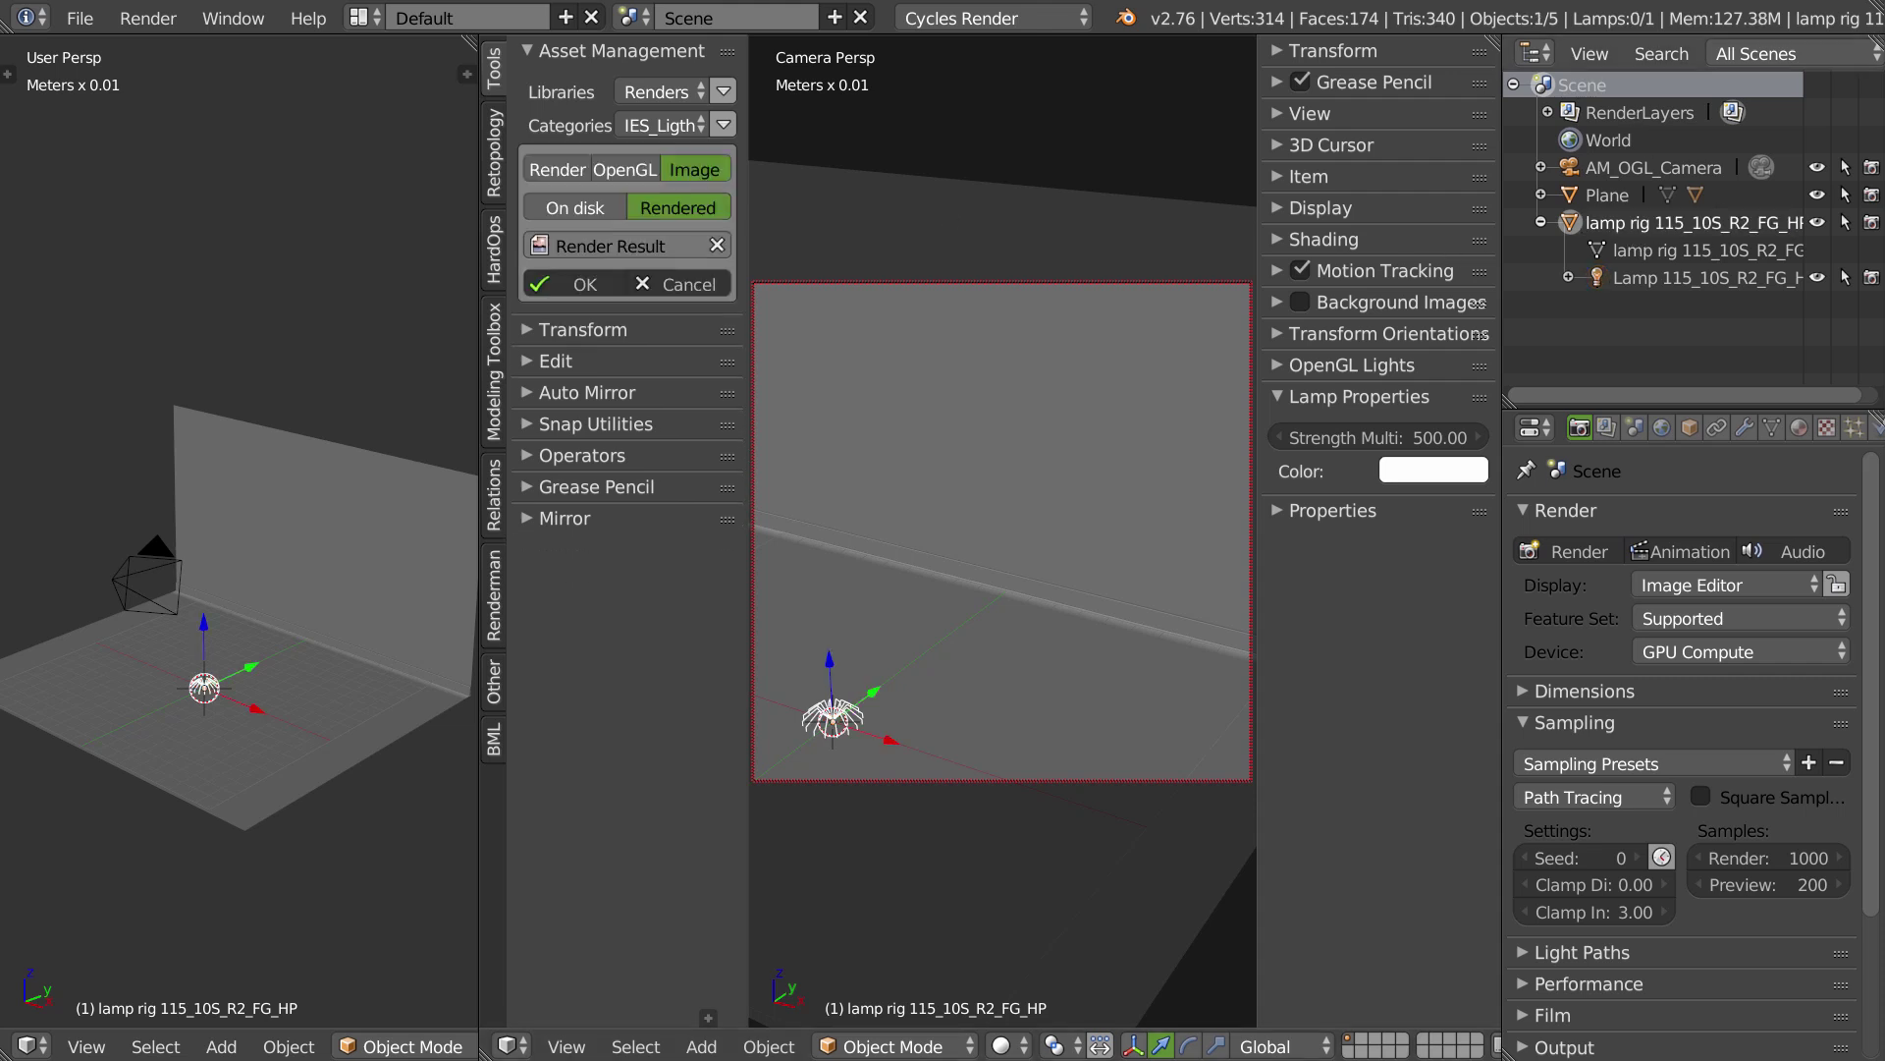
Name the asset 'lamp rig 115_10S_R2_FG_HP', save it, and view the library thumbnails.
{"action": "left_click", "coordinate": [1581, 220], "text": "ctrl"}
{"action": "left_click", "coordinate": [635, 204]}
{"action": "key", "text": "ctrl+v"}
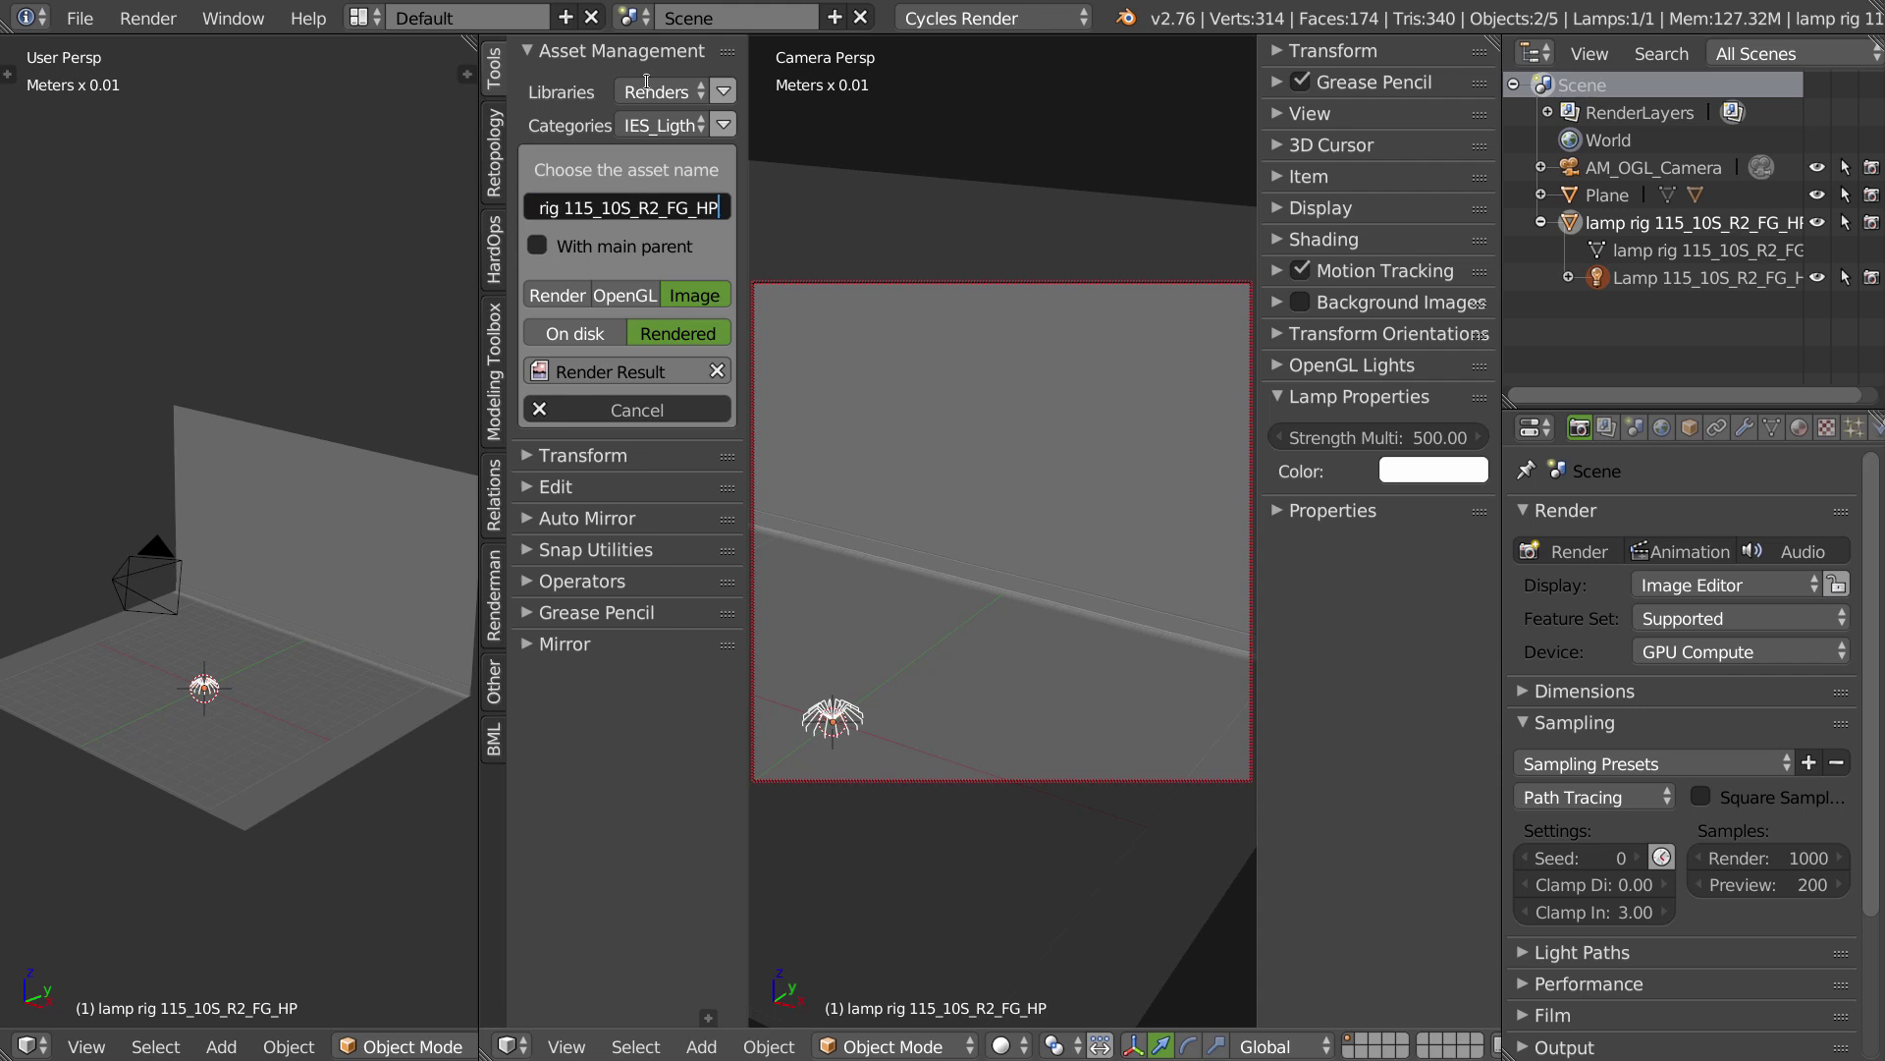
{"action": "key", "text": "Return"}
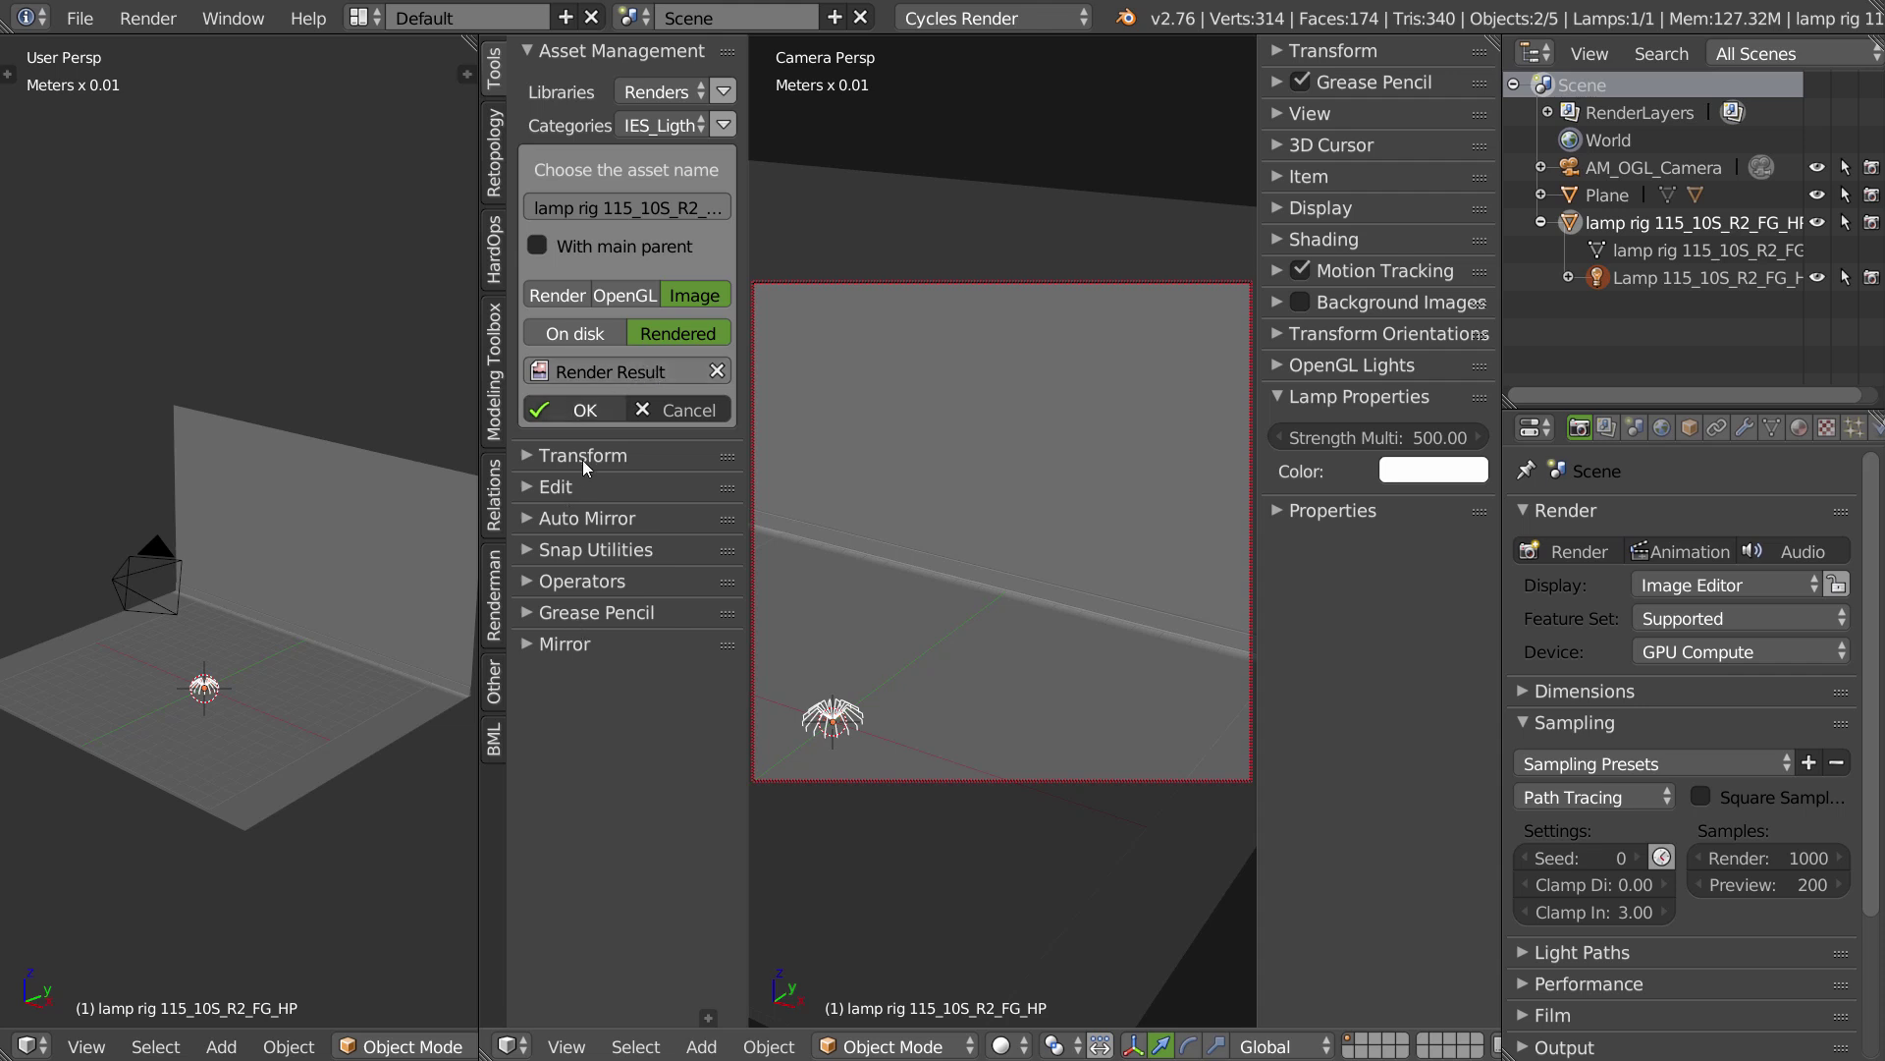
{"action": "left_click", "coordinate": [585, 410]}
{"action": "left_click", "coordinate": [601, 263]}
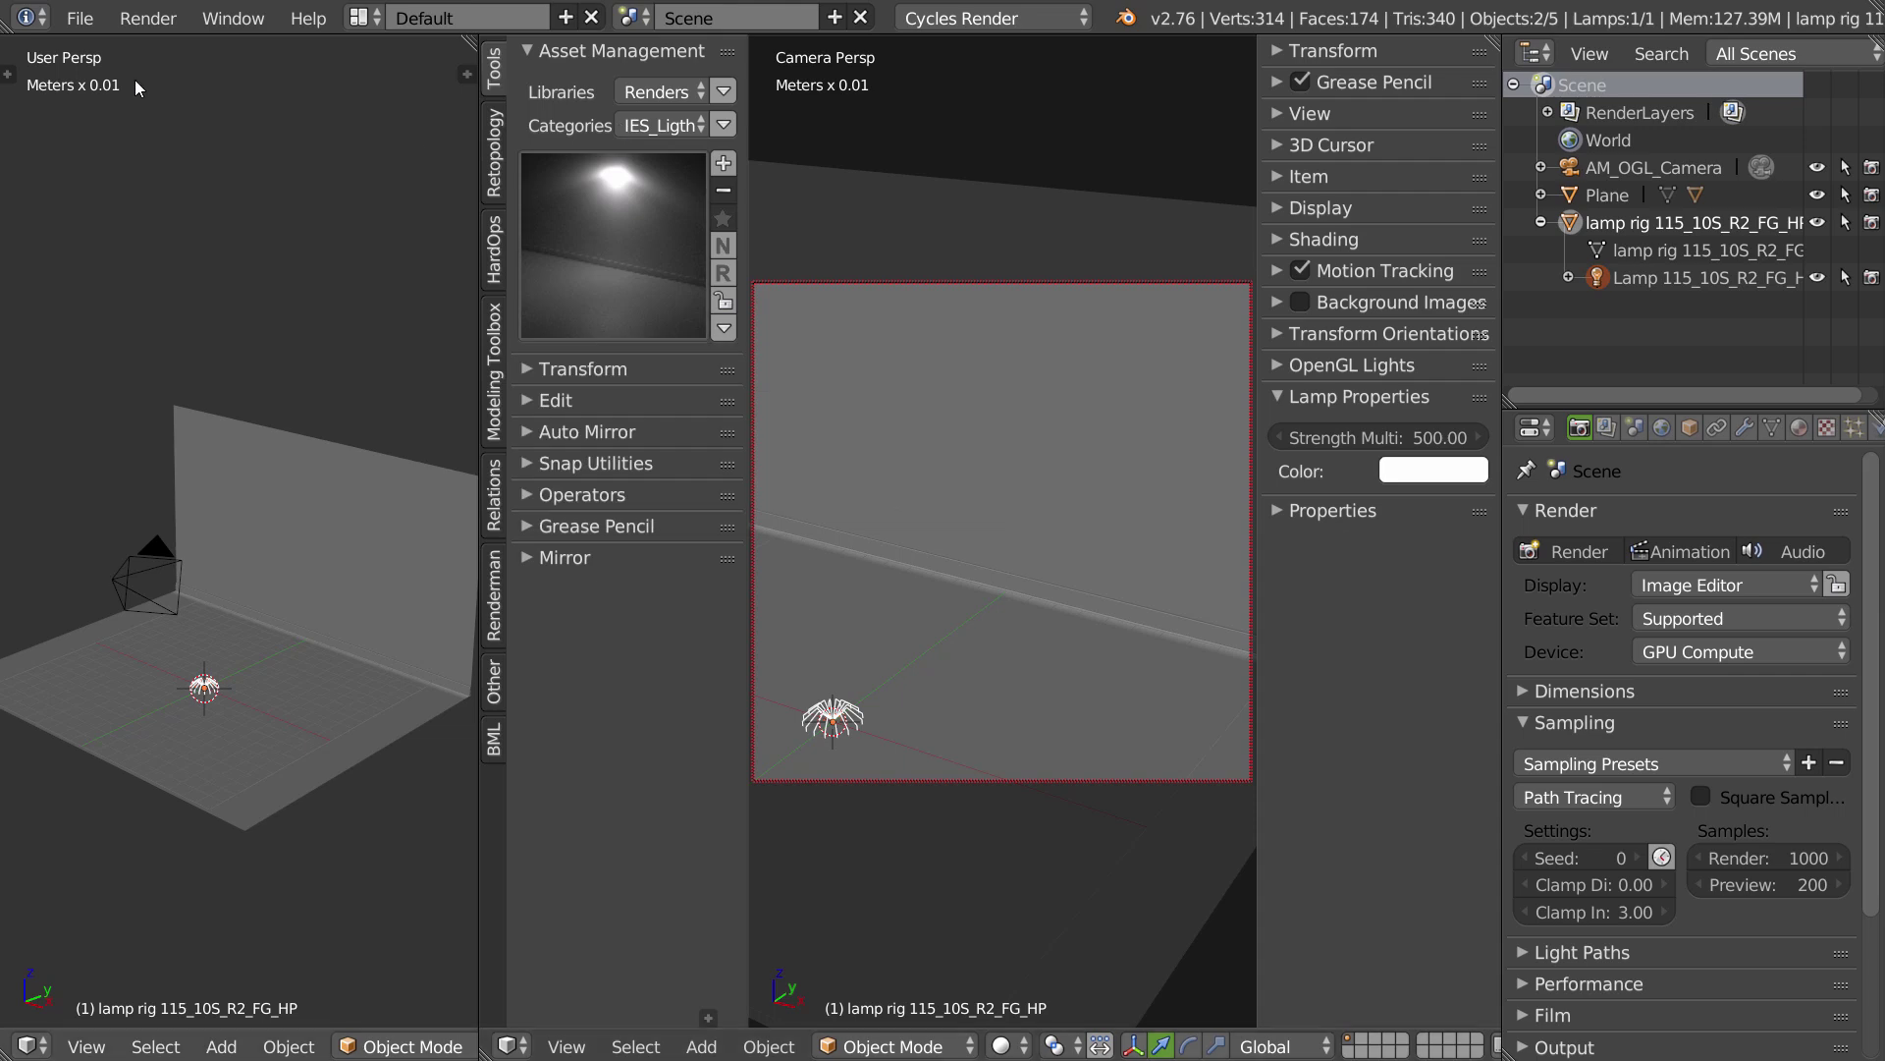
{"action": "left_click", "coordinate": [79, 18]}
Start another IES lamp import, then cancel the file browser to return to the wall scene.
{"action": "mouse_move", "coordinate": [157, 563]}
{"action": "mouse_move", "coordinate": [332, 530]}
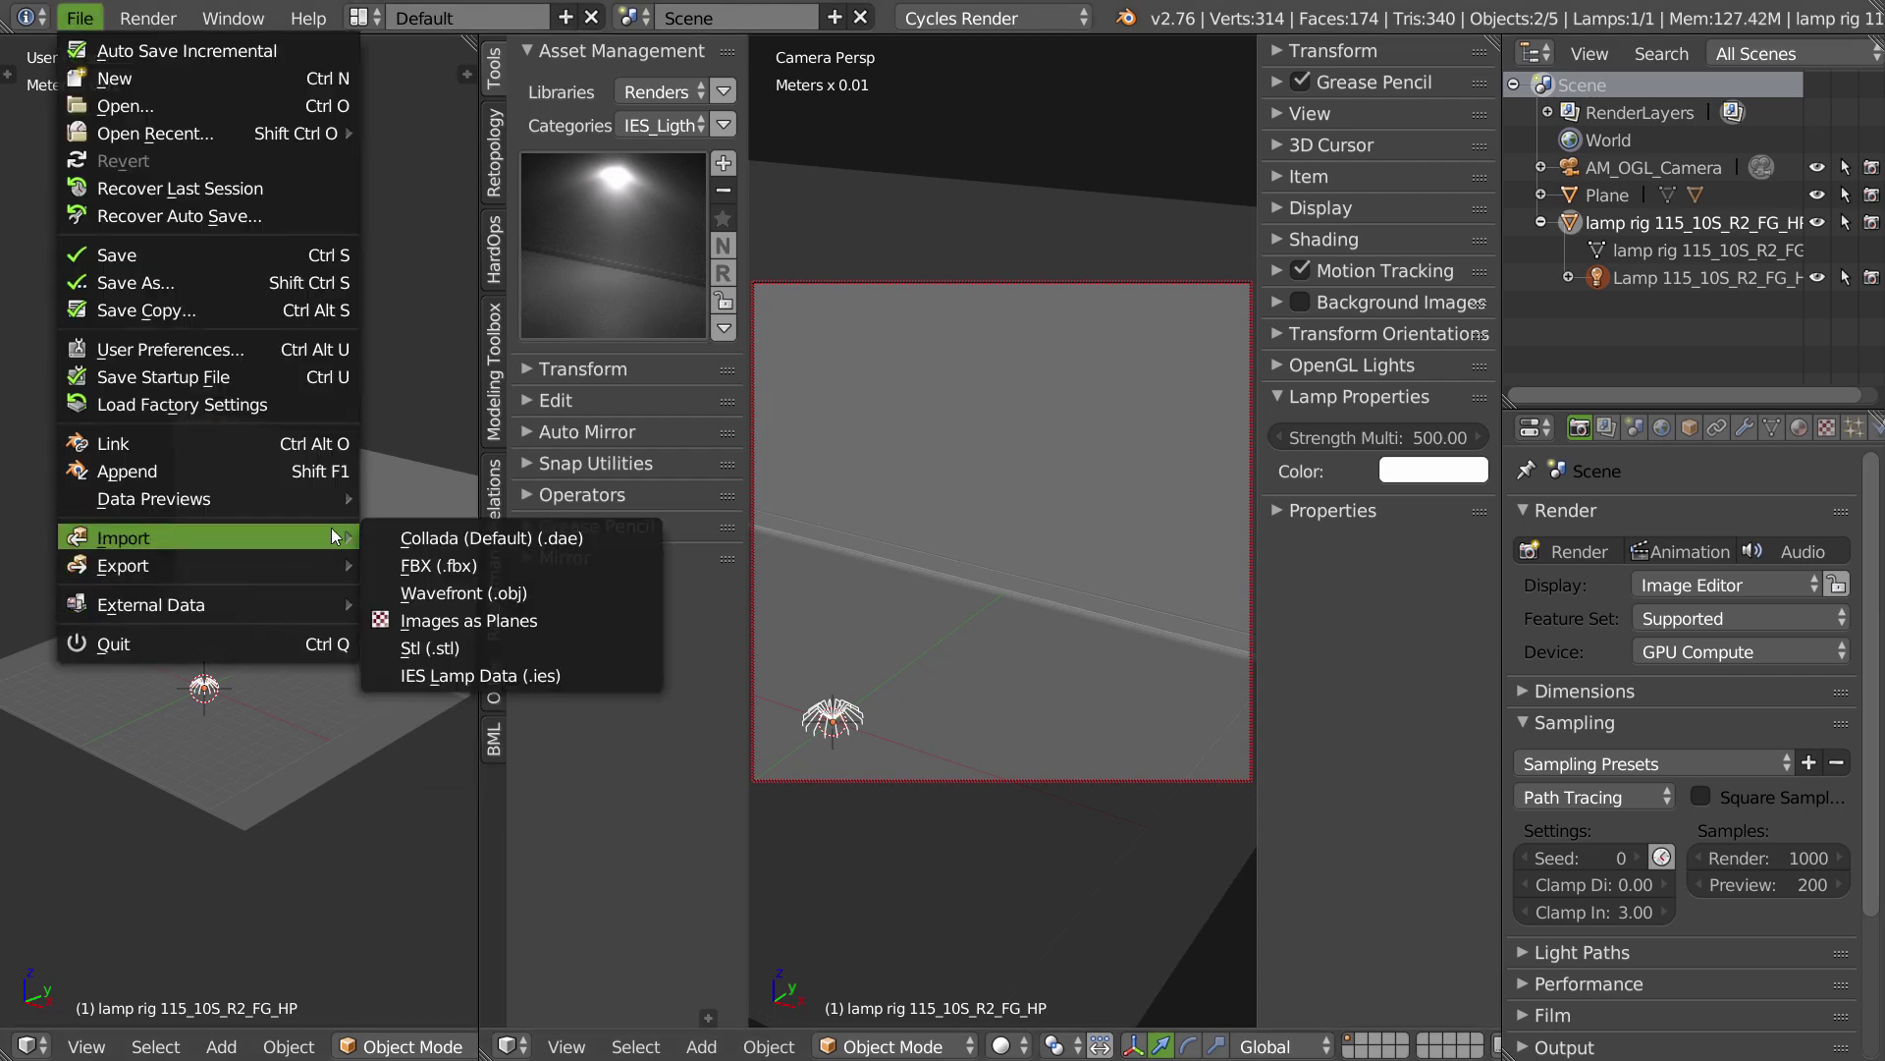
{"action": "left_click", "coordinate": [470, 675]}
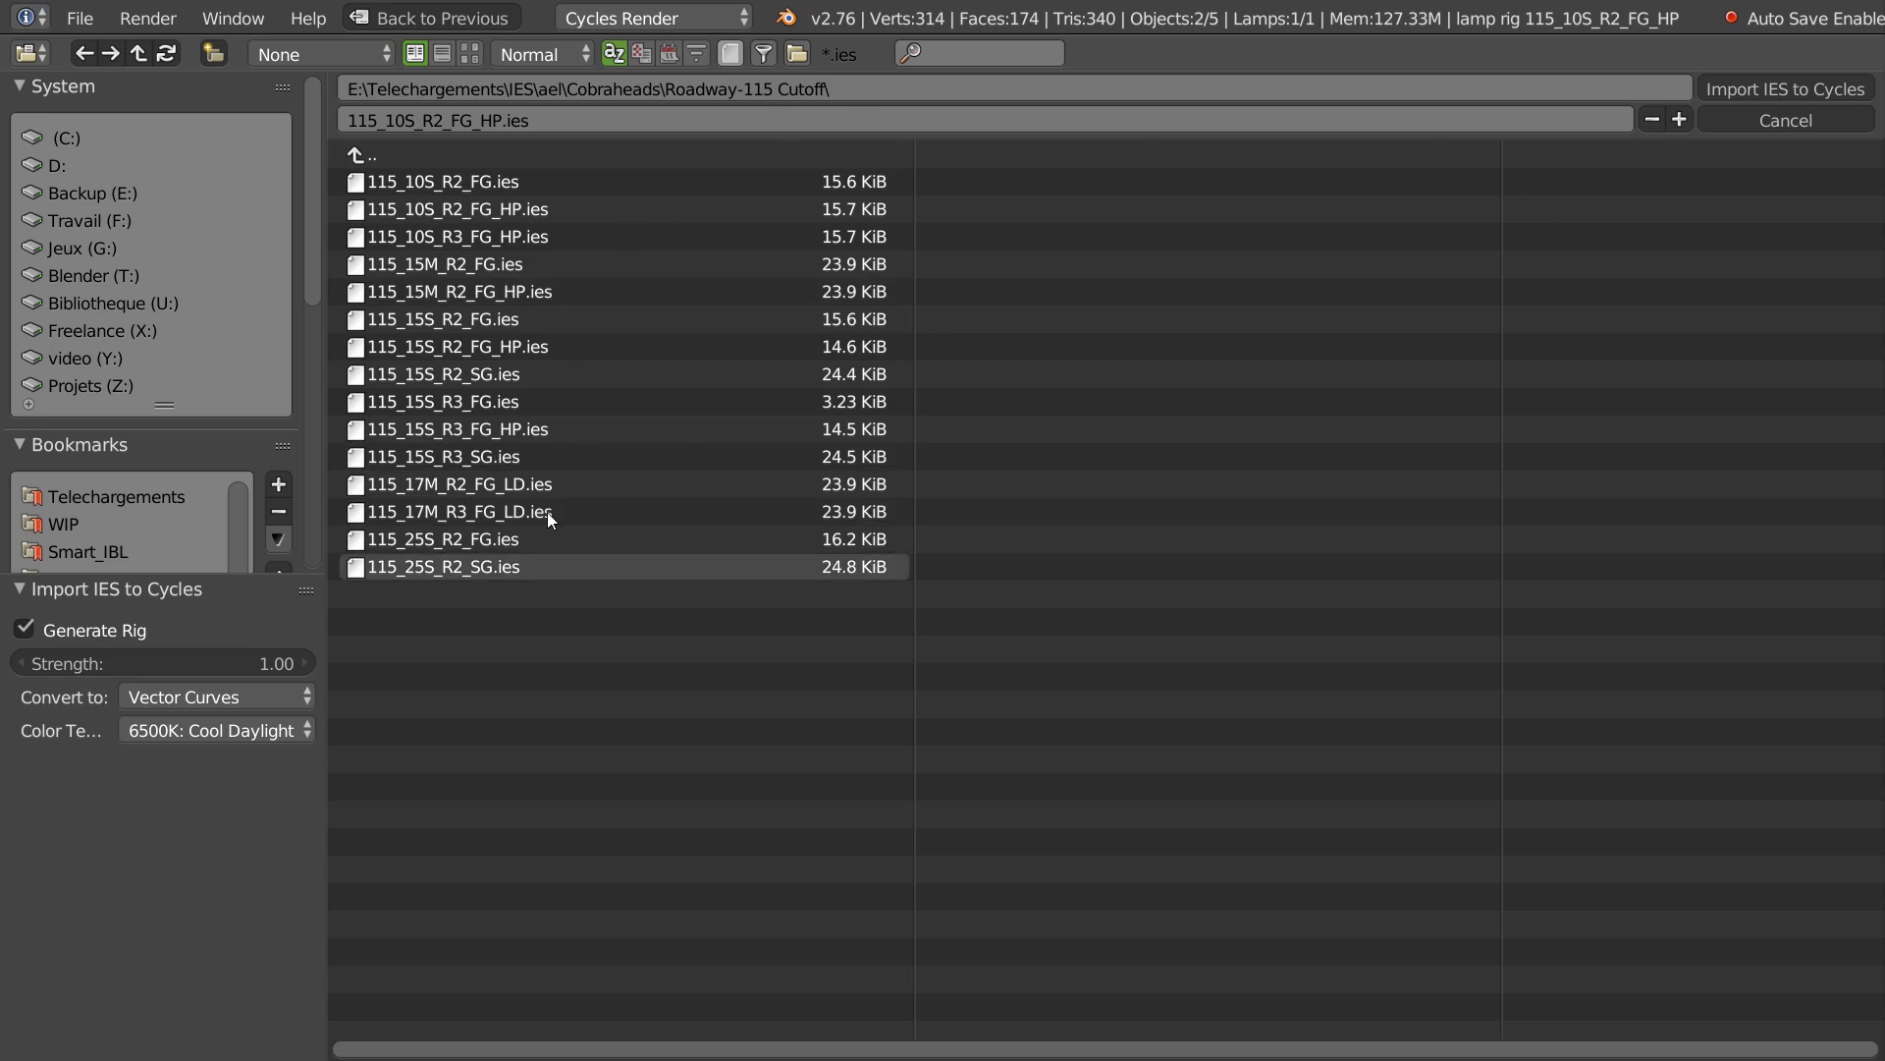
{"action": "left_click", "coordinate": [1777, 124]}
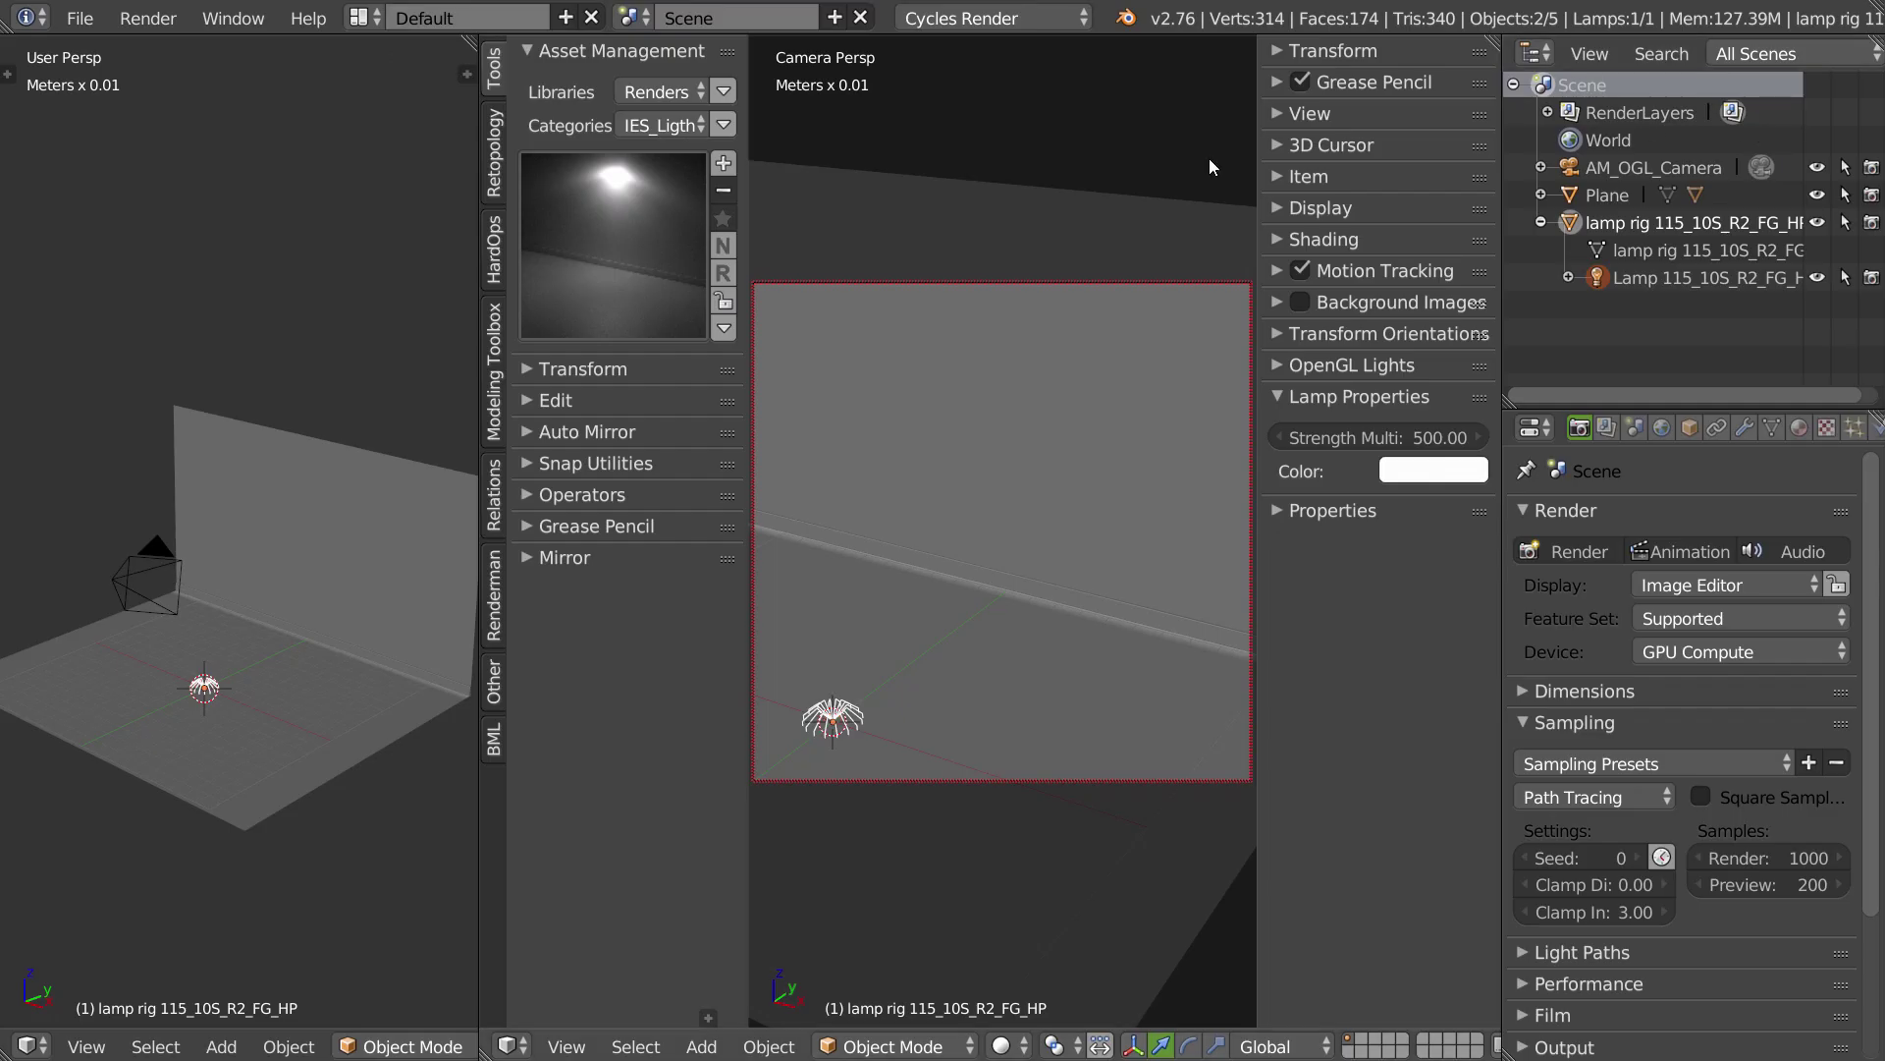
Delete the 115_10S_R2_FG_HP rig, keeping its lamp, and add a raised ASP_40M_G_M_X rig.
{"action": "left_click", "coordinate": [1579, 223]}
{"action": "key", "text": "x"}
{"action": "left_click", "coordinate": [937, 518]}
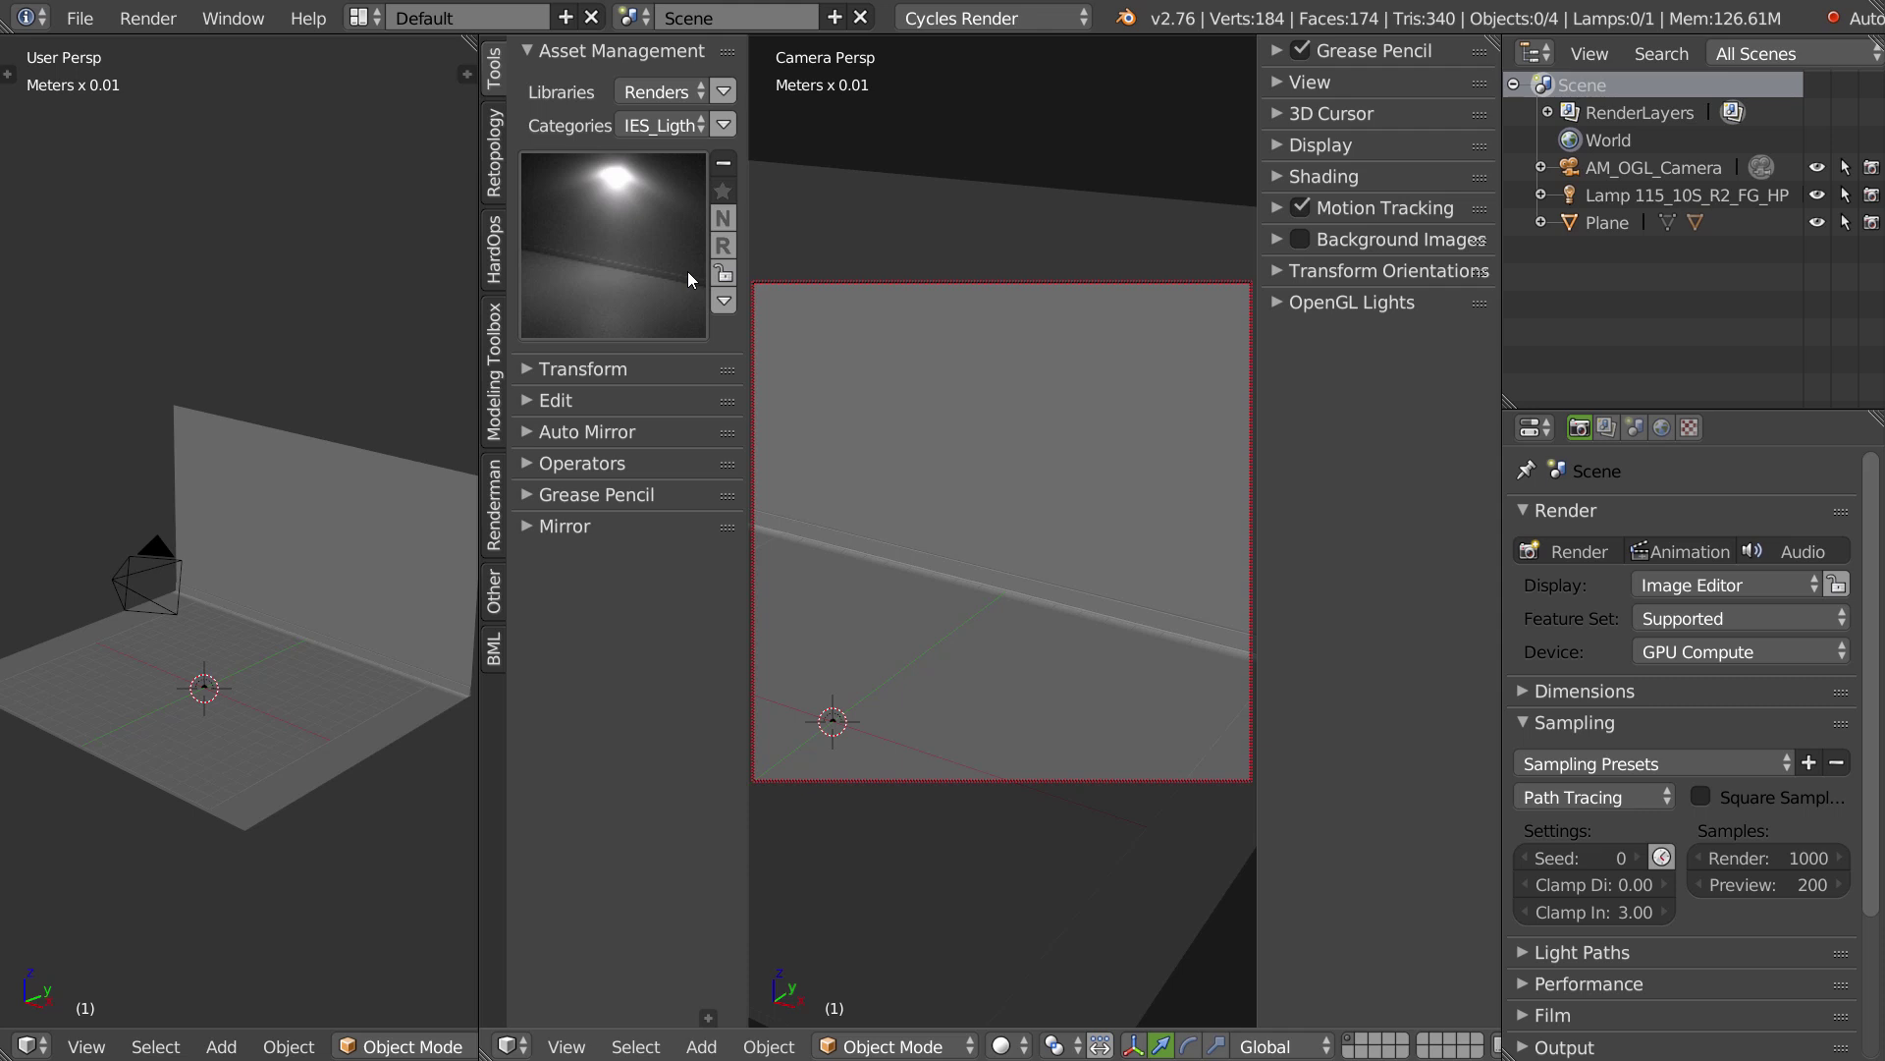
{"action": "left_click", "coordinate": [688, 271]}
{"action": "left_click", "coordinate": [868, 410]}
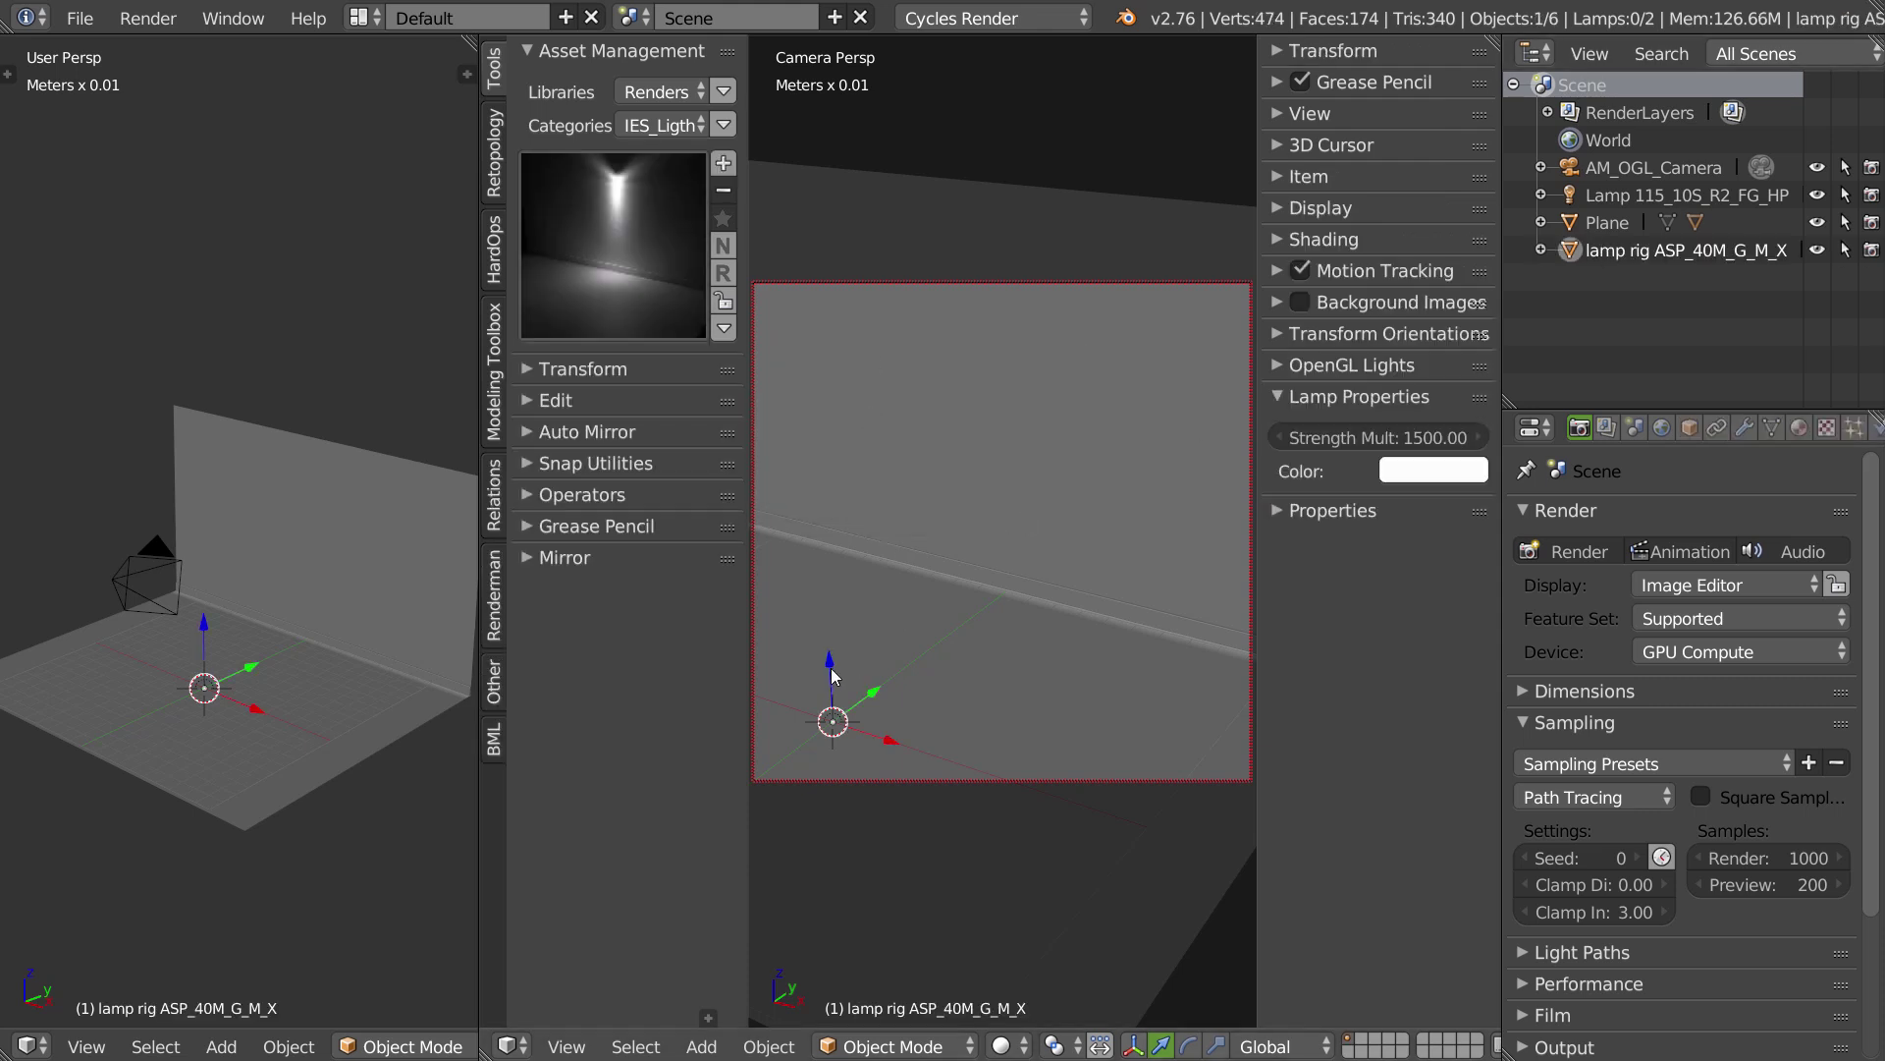
{"action": "mouse_move", "coordinate": [830, 660]}
{"action": "left_mouse_down"}
{"action": "mouse_move", "coordinate": [821, 408]}
{"action": "mouse_move", "coordinate": [878, 444]}
{"action": "mouse_move", "coordinate": [1106, 333]}
{"action": "mouse_move", "coordinate": [1052, 360]}
{"action": "mouse_move", "coordinate": [1035, 420]}
{"action": "left_mouse_up"}
Switch the camera view to live rendered shading and tint the lamp pink.
{"action": "key", "text": "z"}
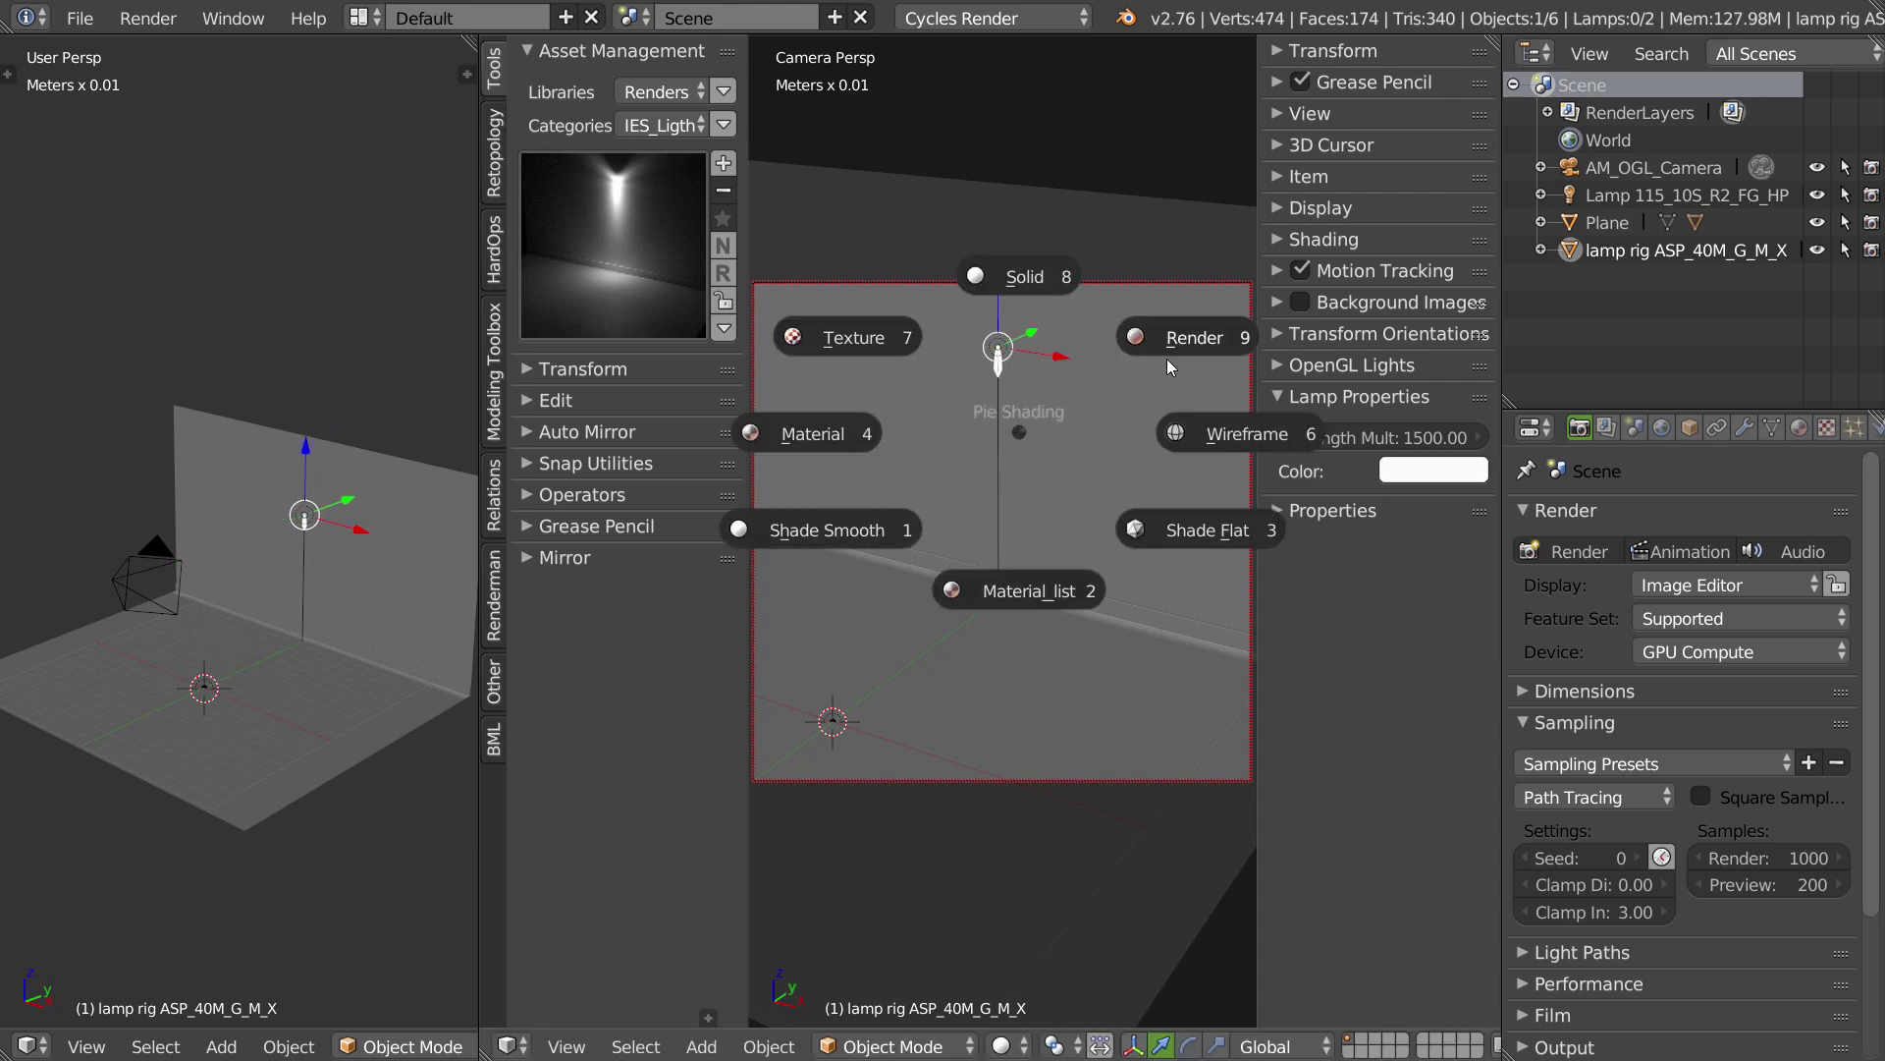
{"action": "left_click", "coordinate": [1167, 355]}
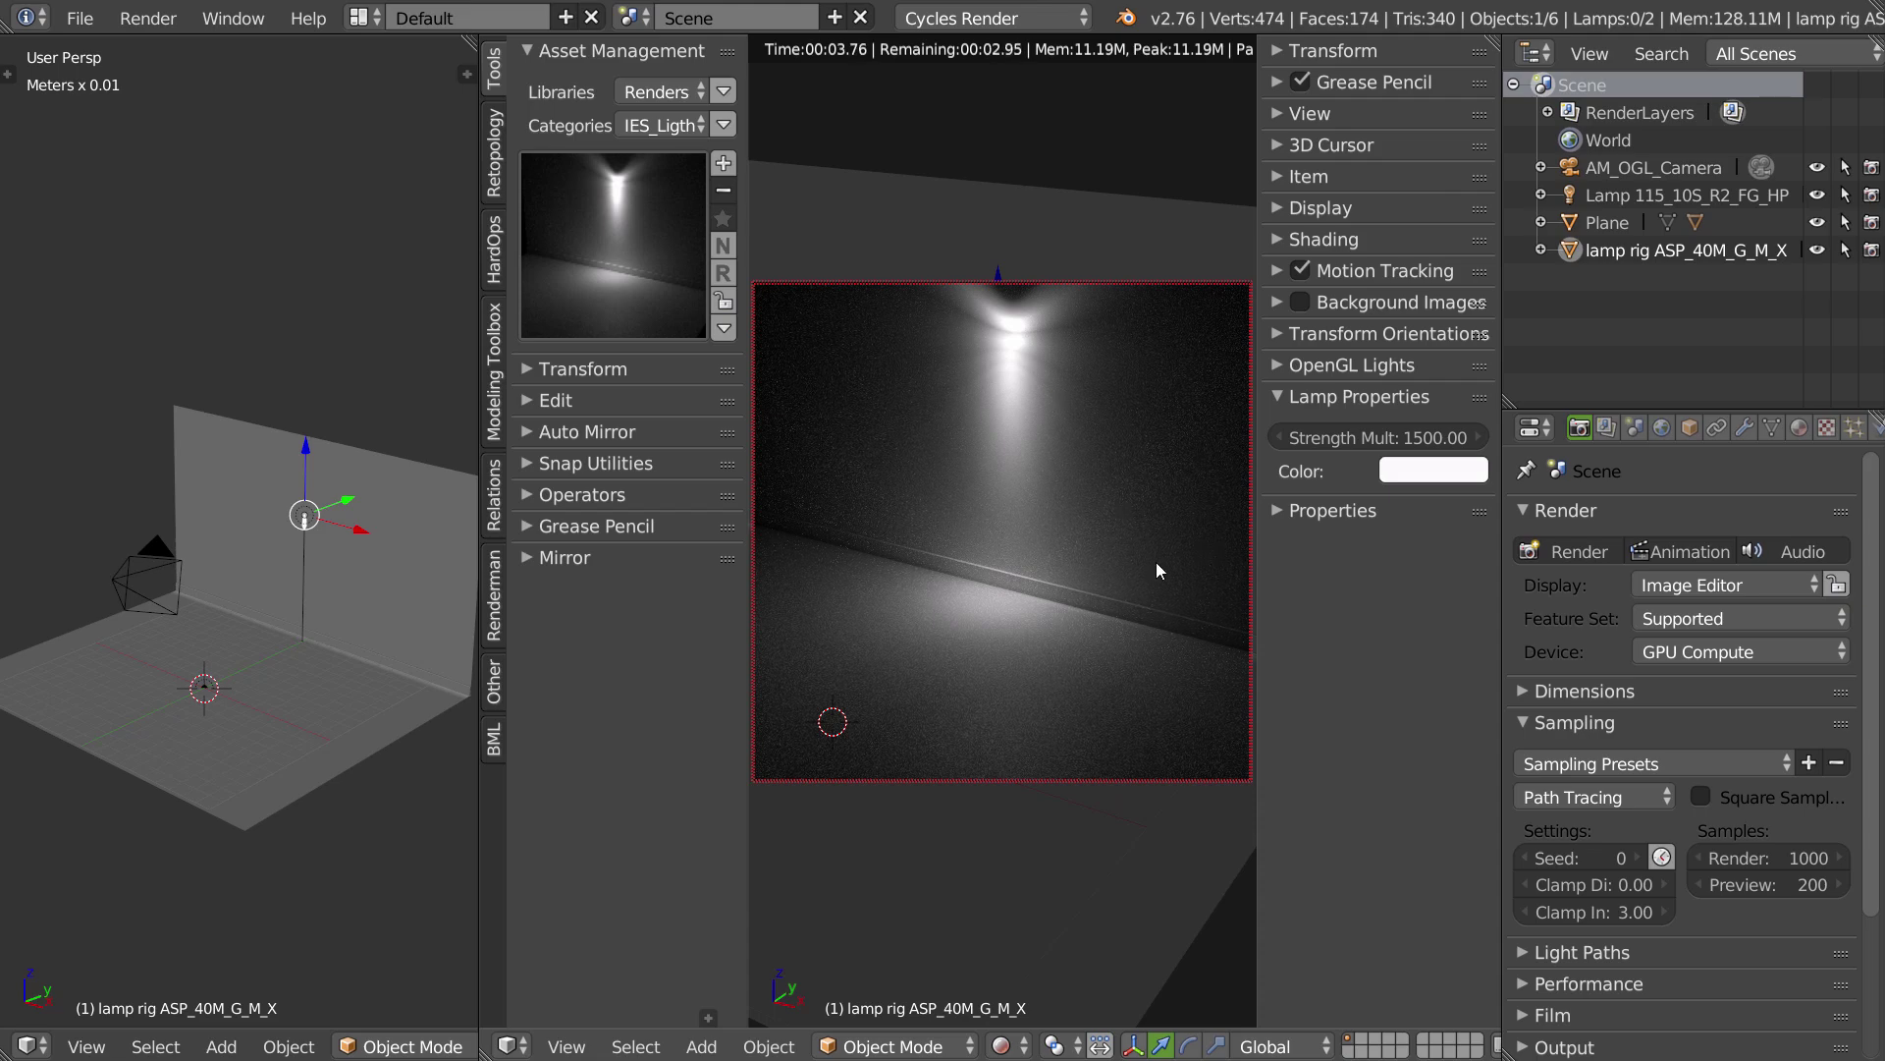
{"action": "left_click", "coordinate": [1411, 489]}
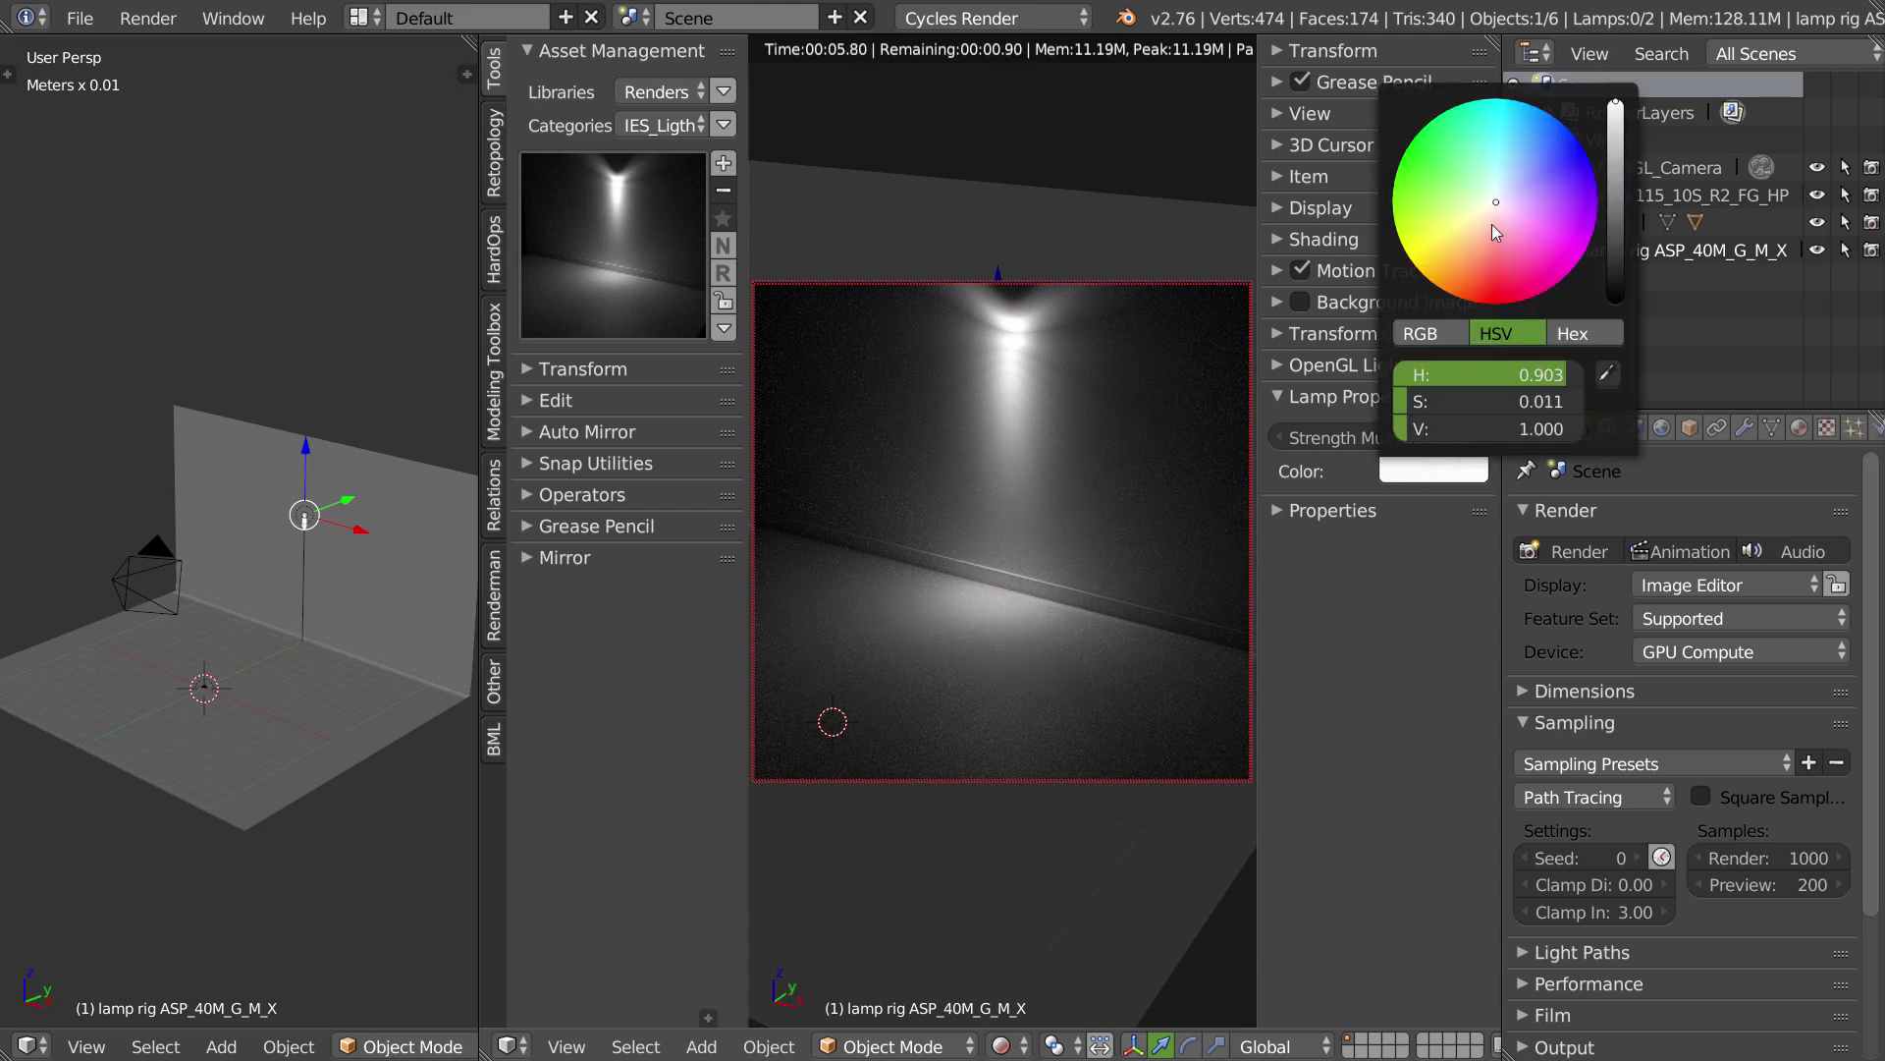
{"action": "mouse_move", "coordinate": [1492, 223]}
{"action": "left_mouse_down"}
{"action": "mouse_move", "coordinate": [1490, 251]}
{"action": "mouse_move", "coordinate": [1504, 212]}
{"action": "left_mouse_up"}
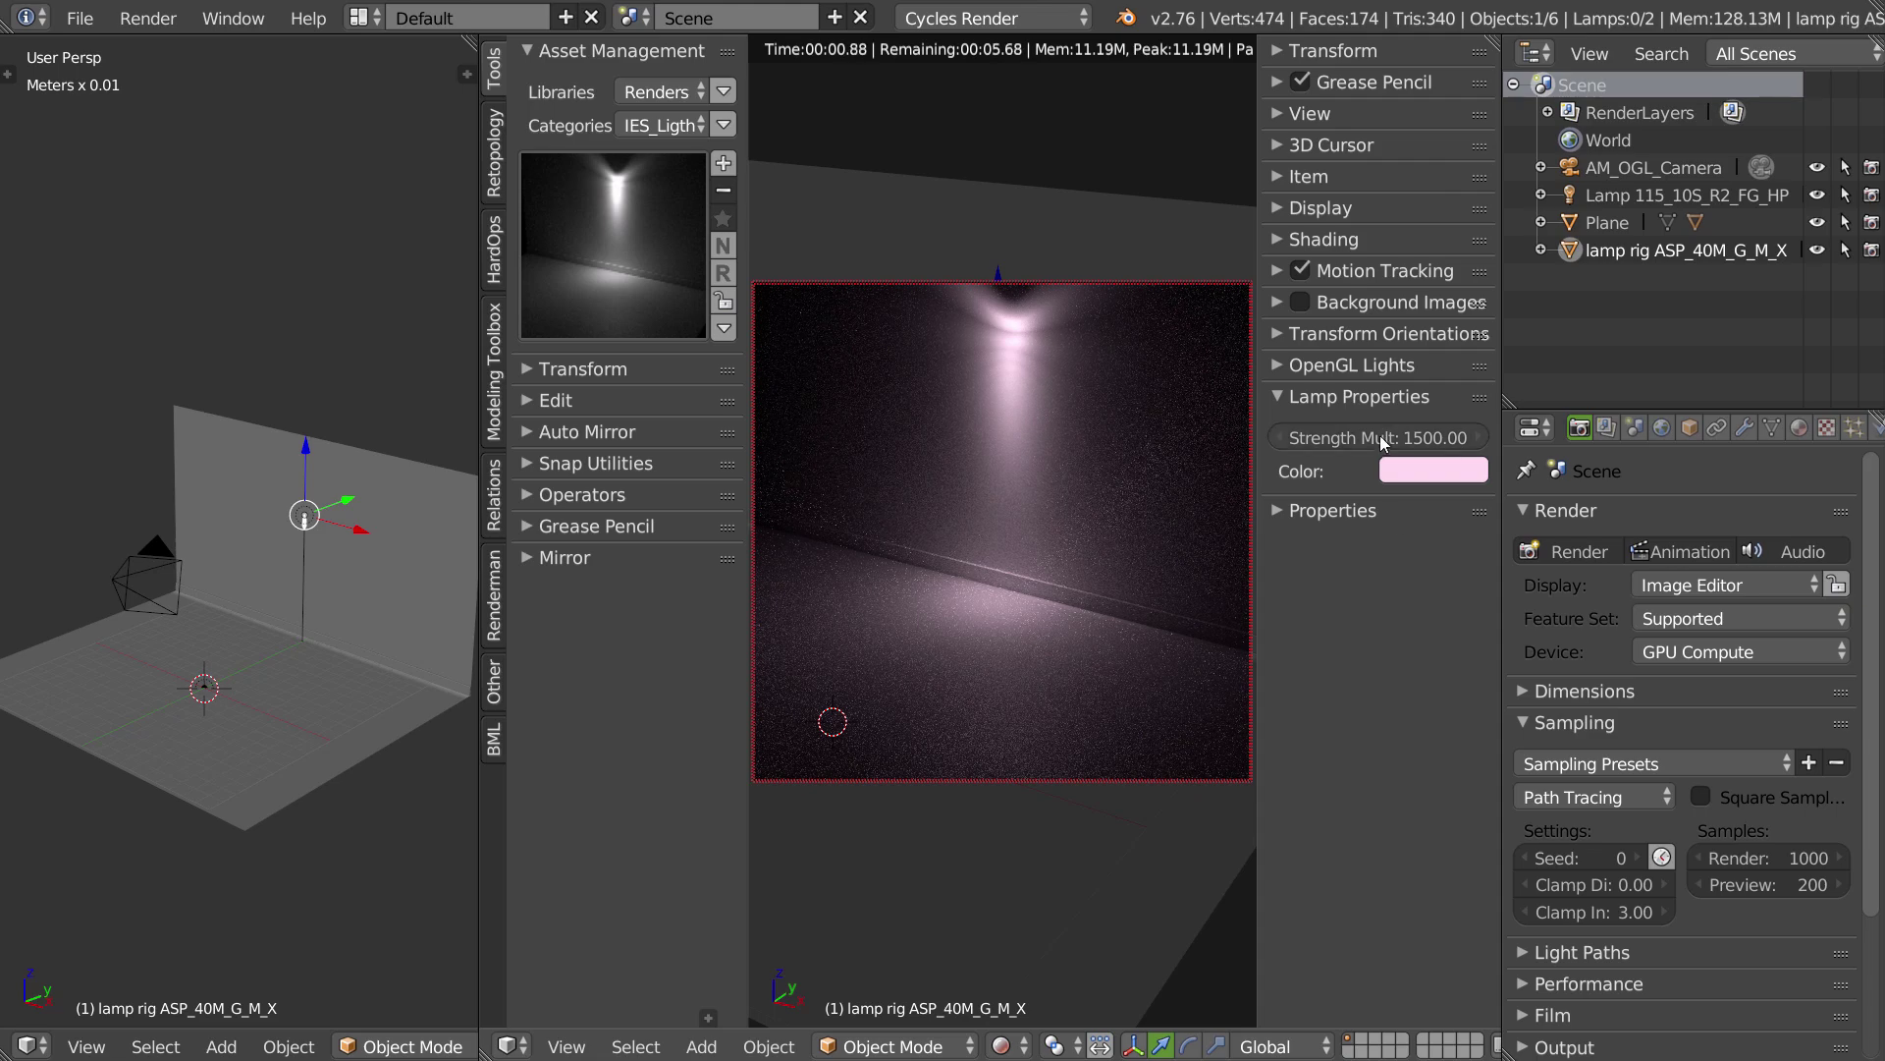
Set the lamp's strength multiplier to 2000, after trying 500.
{"action": "left_click_drag", "start_coordinate": [1381, 434], "coordinate": [1373, 462]}
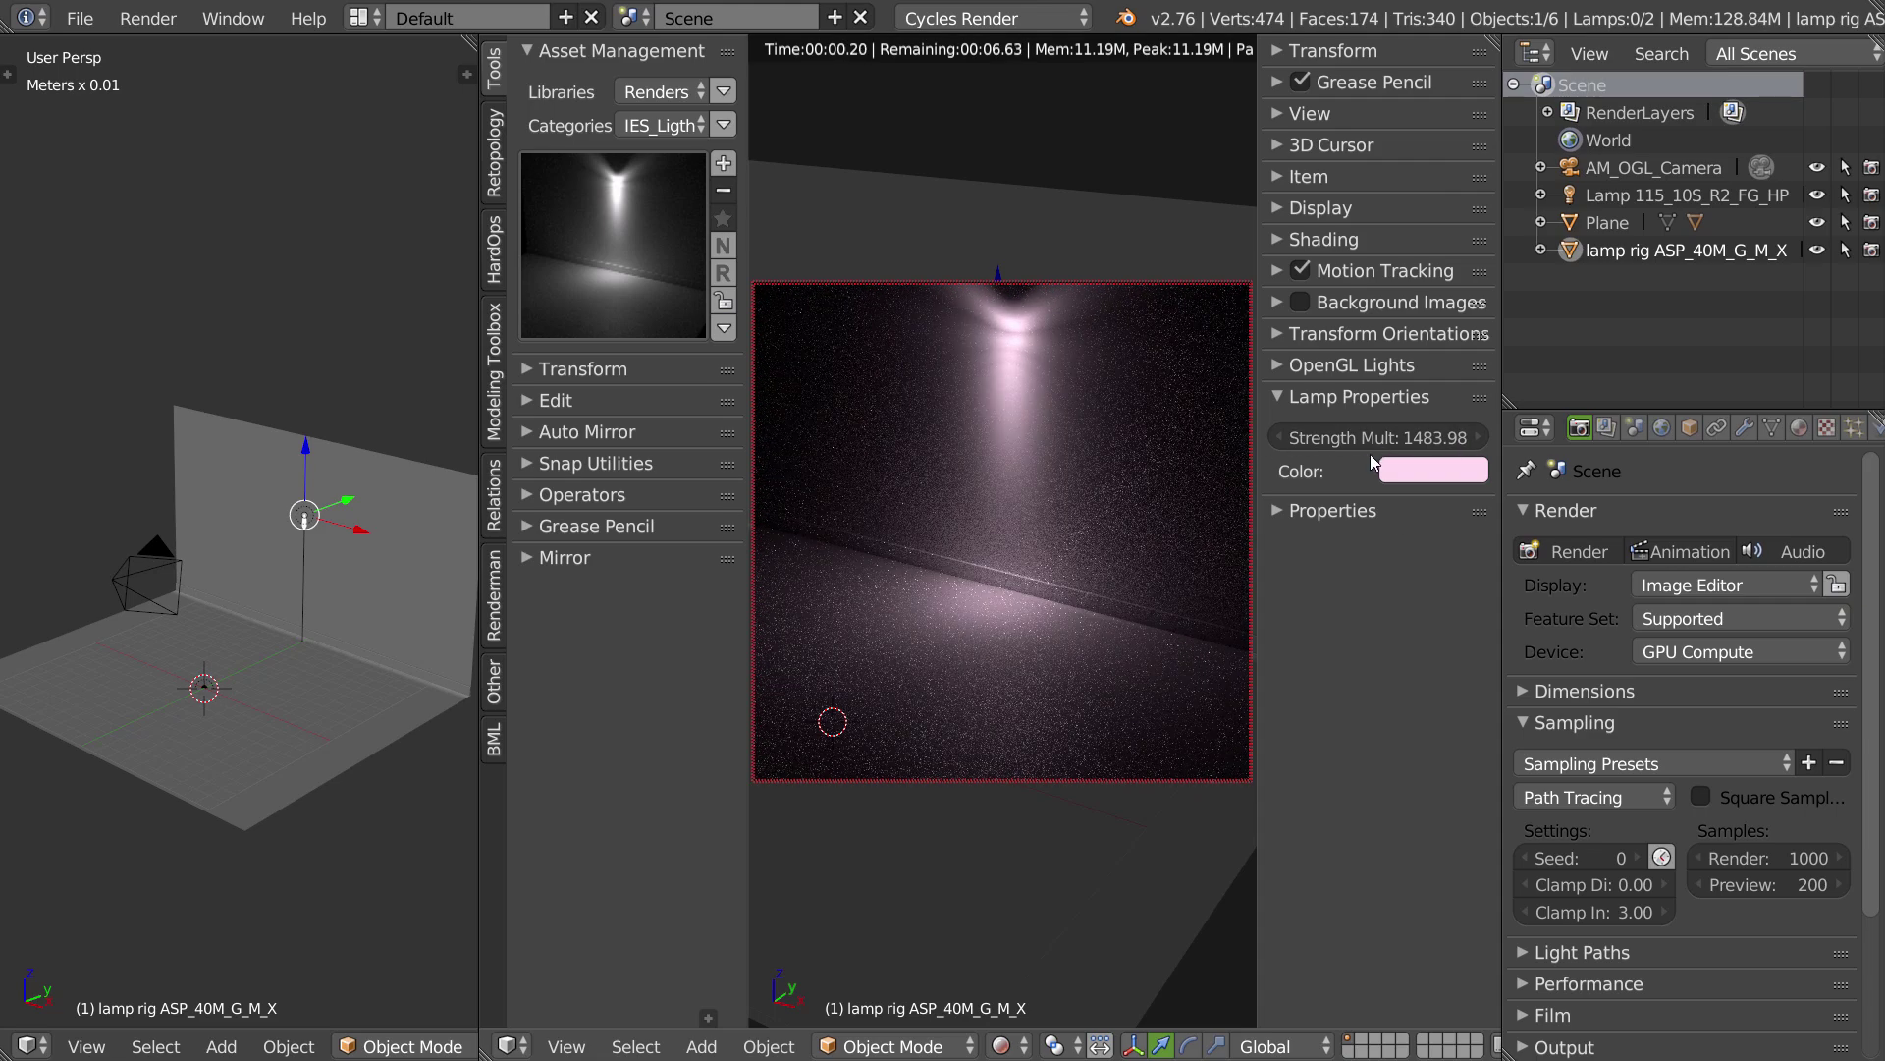
{"action": "left_click", "coordinate": [1371, 436]}
{"action": "type", "text": "500"}
{"action": "key", "text": "Return"}
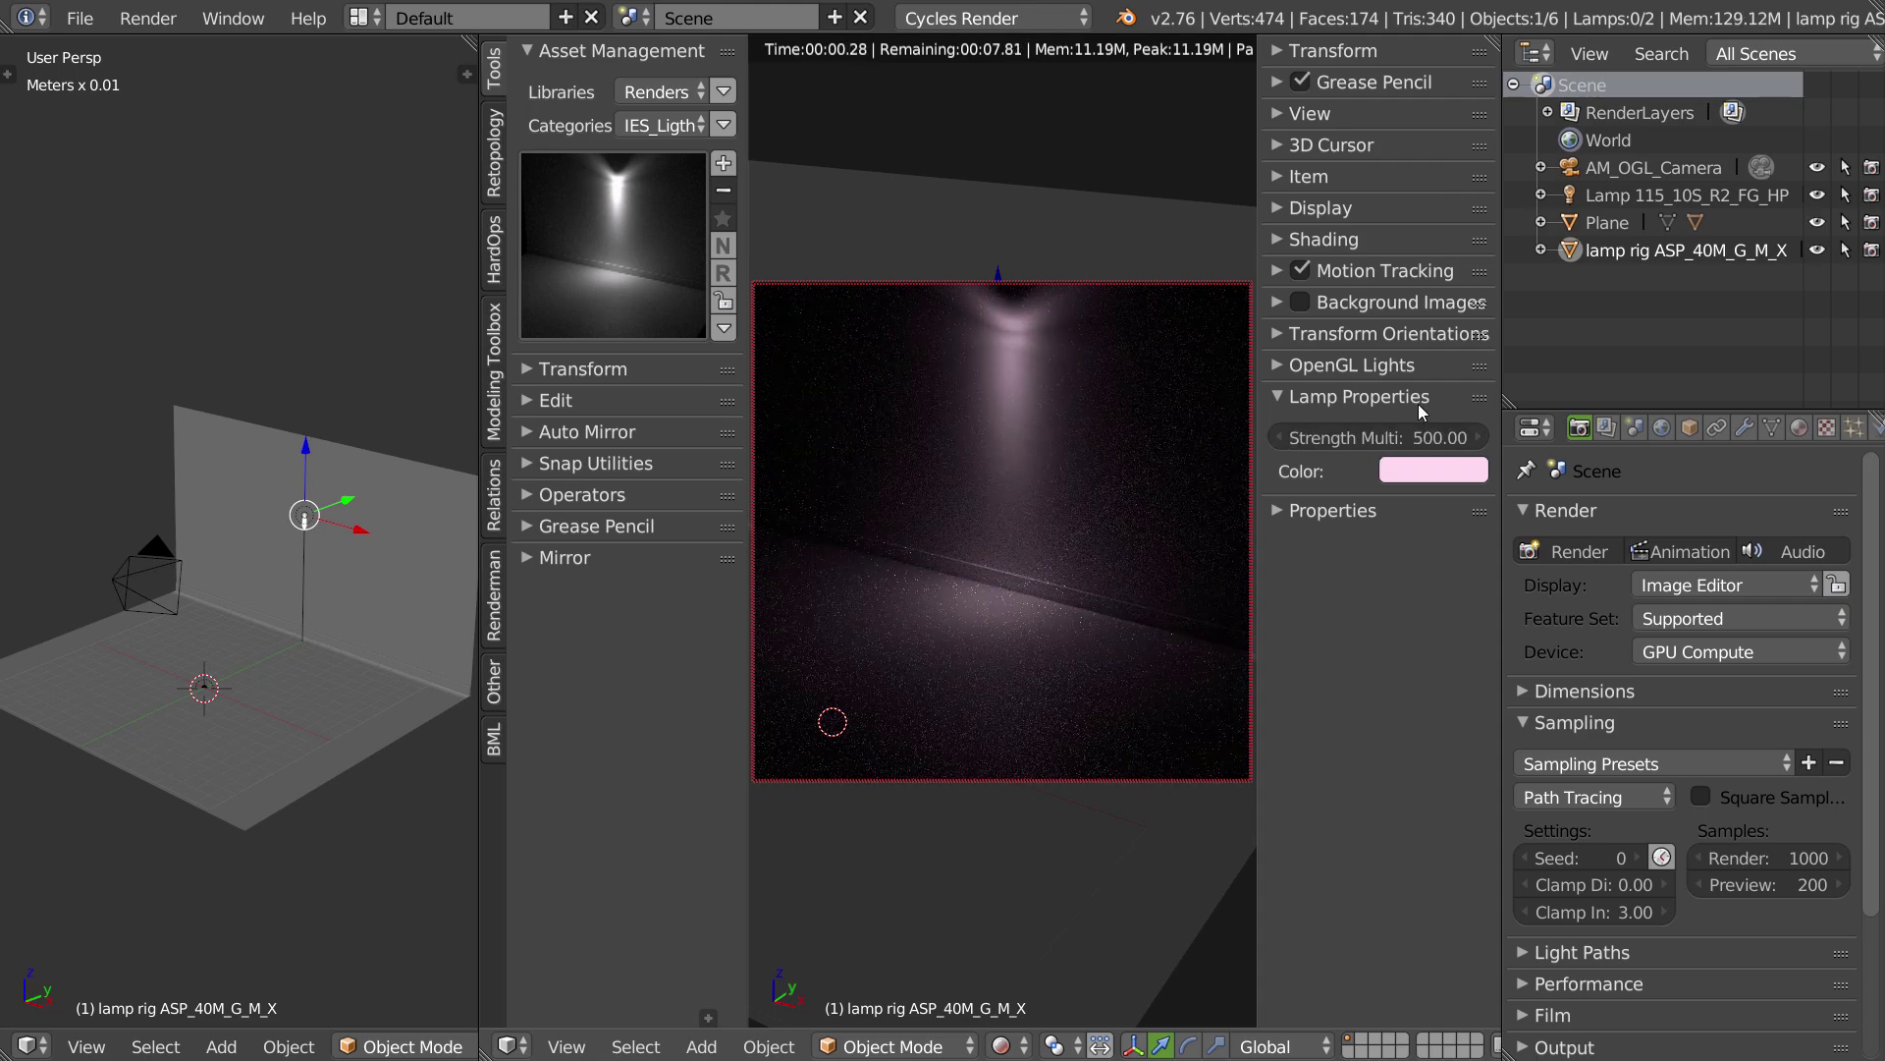
{"action": "left_click", "coordinate": [1464, 424]}
{"action": "type", "text": "2000"}
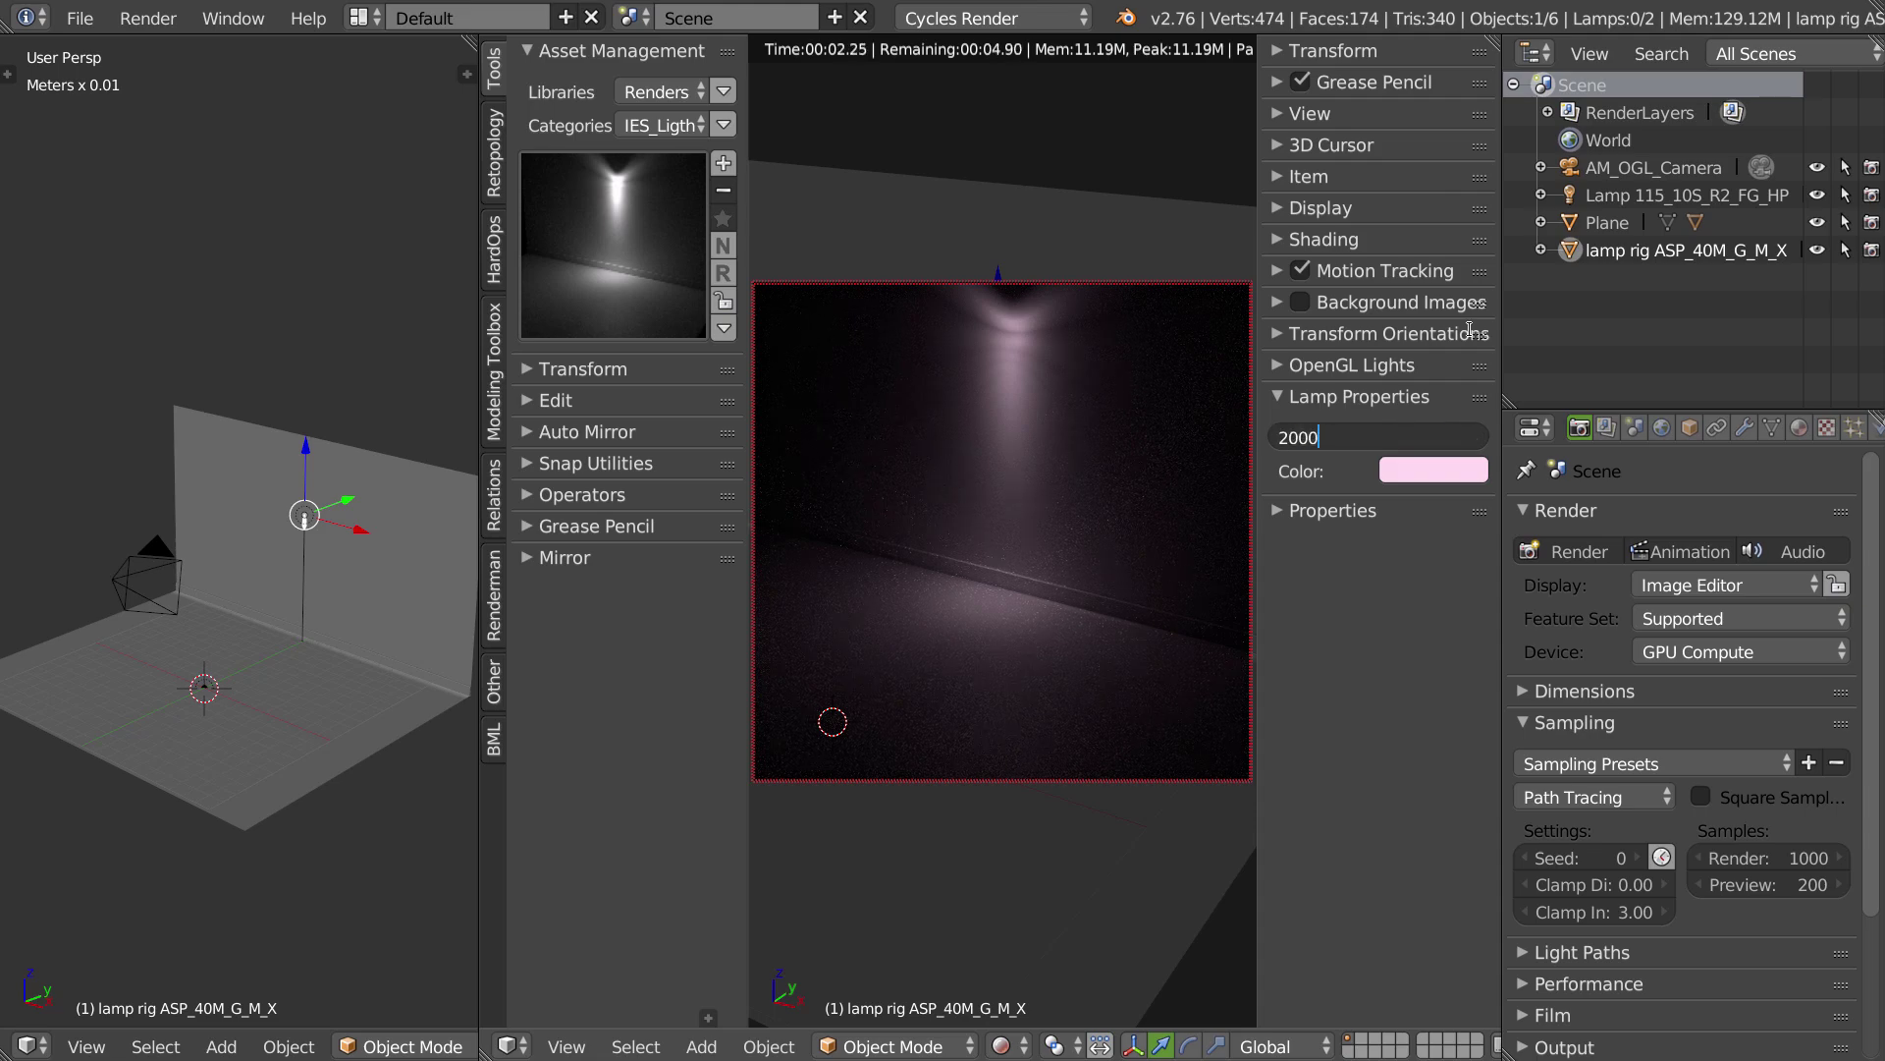
{"action": "key", "text": "Return"}
Remove the pink tint so the lamp shines white again.
{"action": "left_click", "coordinate": [1433, 471]}
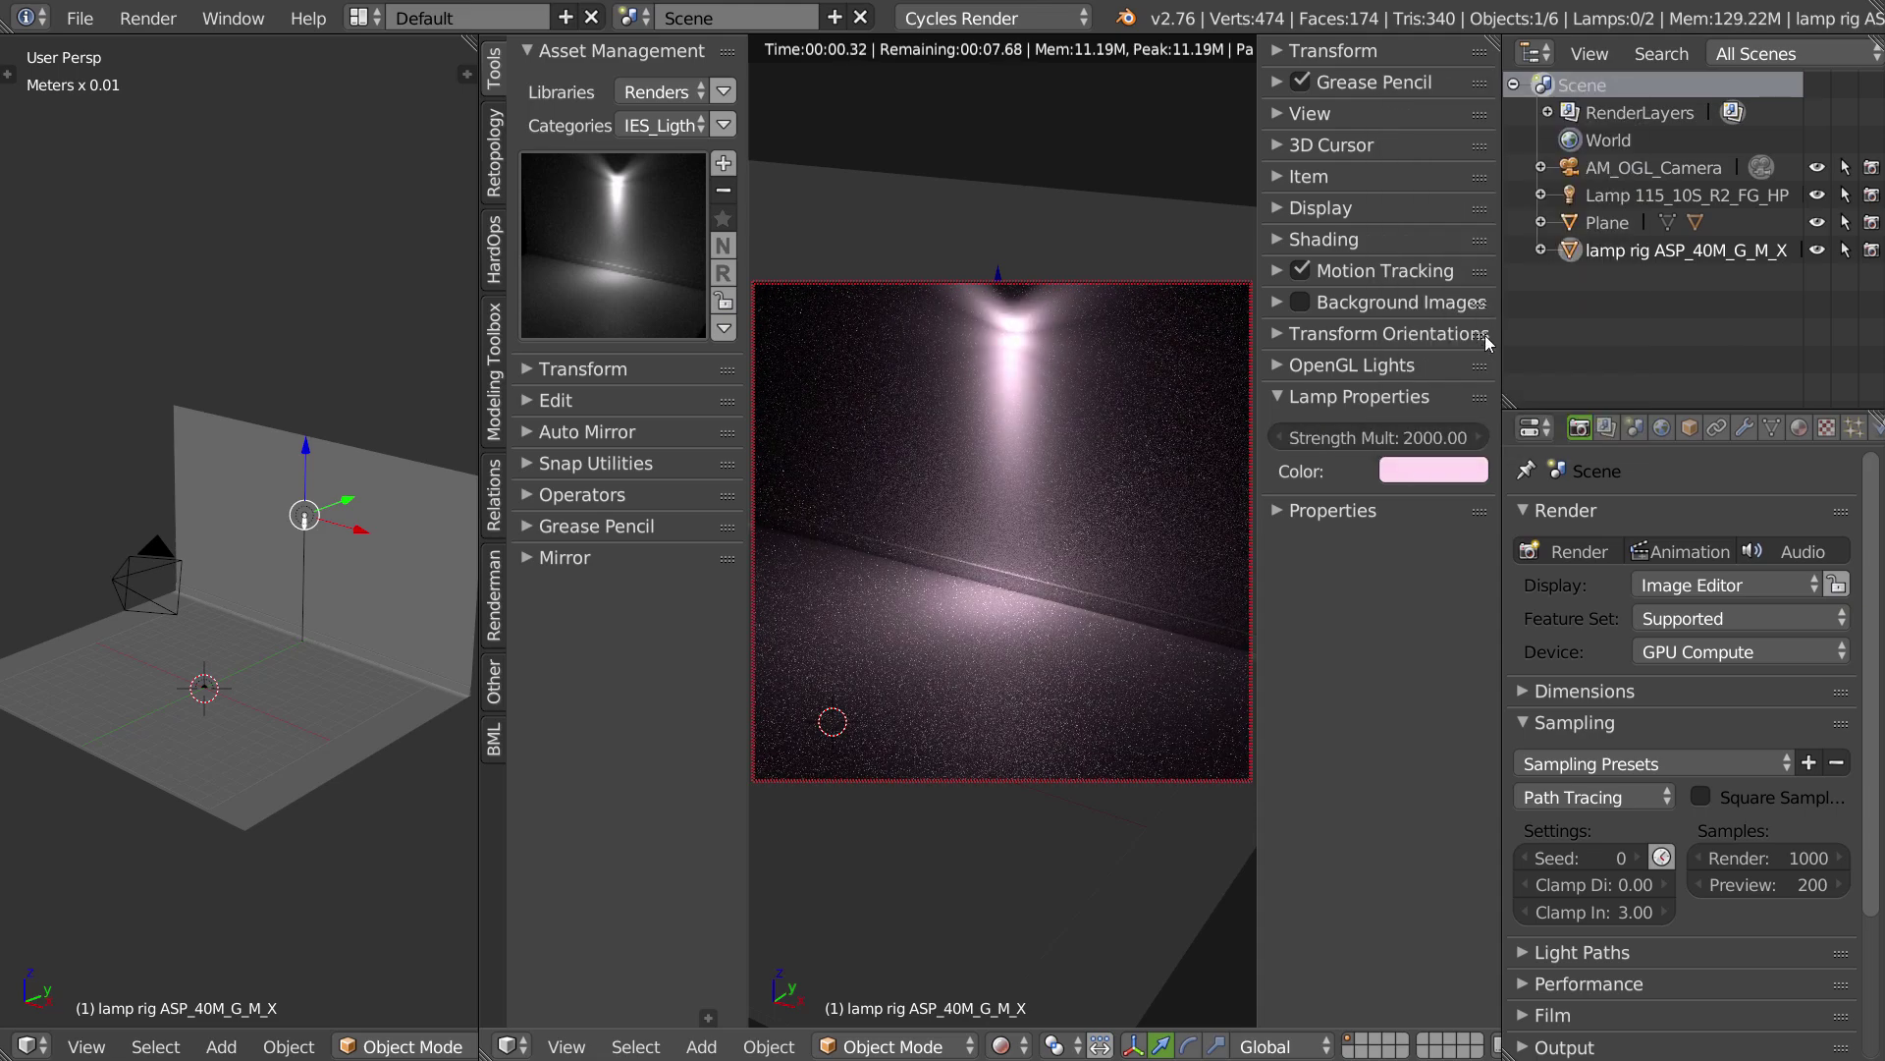
{"action": "left_click", "coordinate": [1430, 467]}
{"action": "left_click_drag", "start_coordinate": [1430, 407], "coordinate": [1359, 405]}
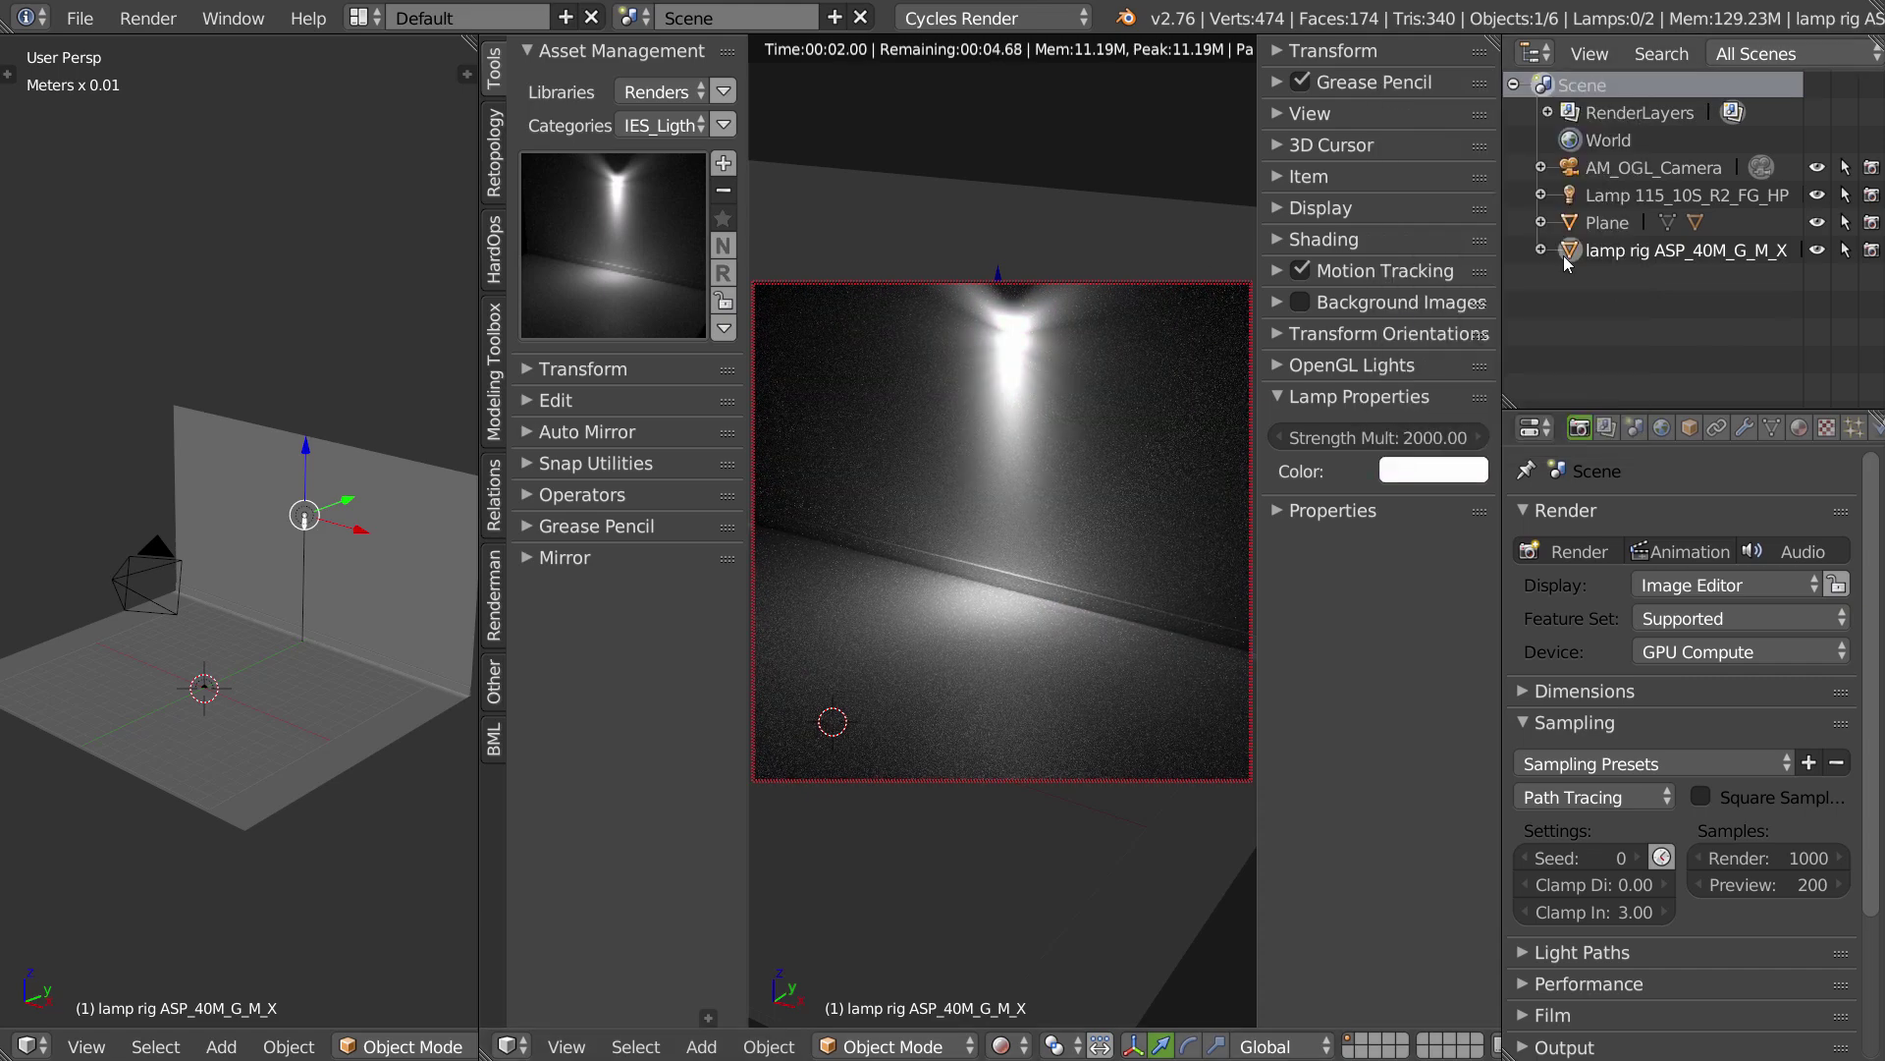
Add a second ASP_40M_G_M_X rig from the library and slide it left along the wall.
{"action": "left_click", "coordinate": [1543, 251]}
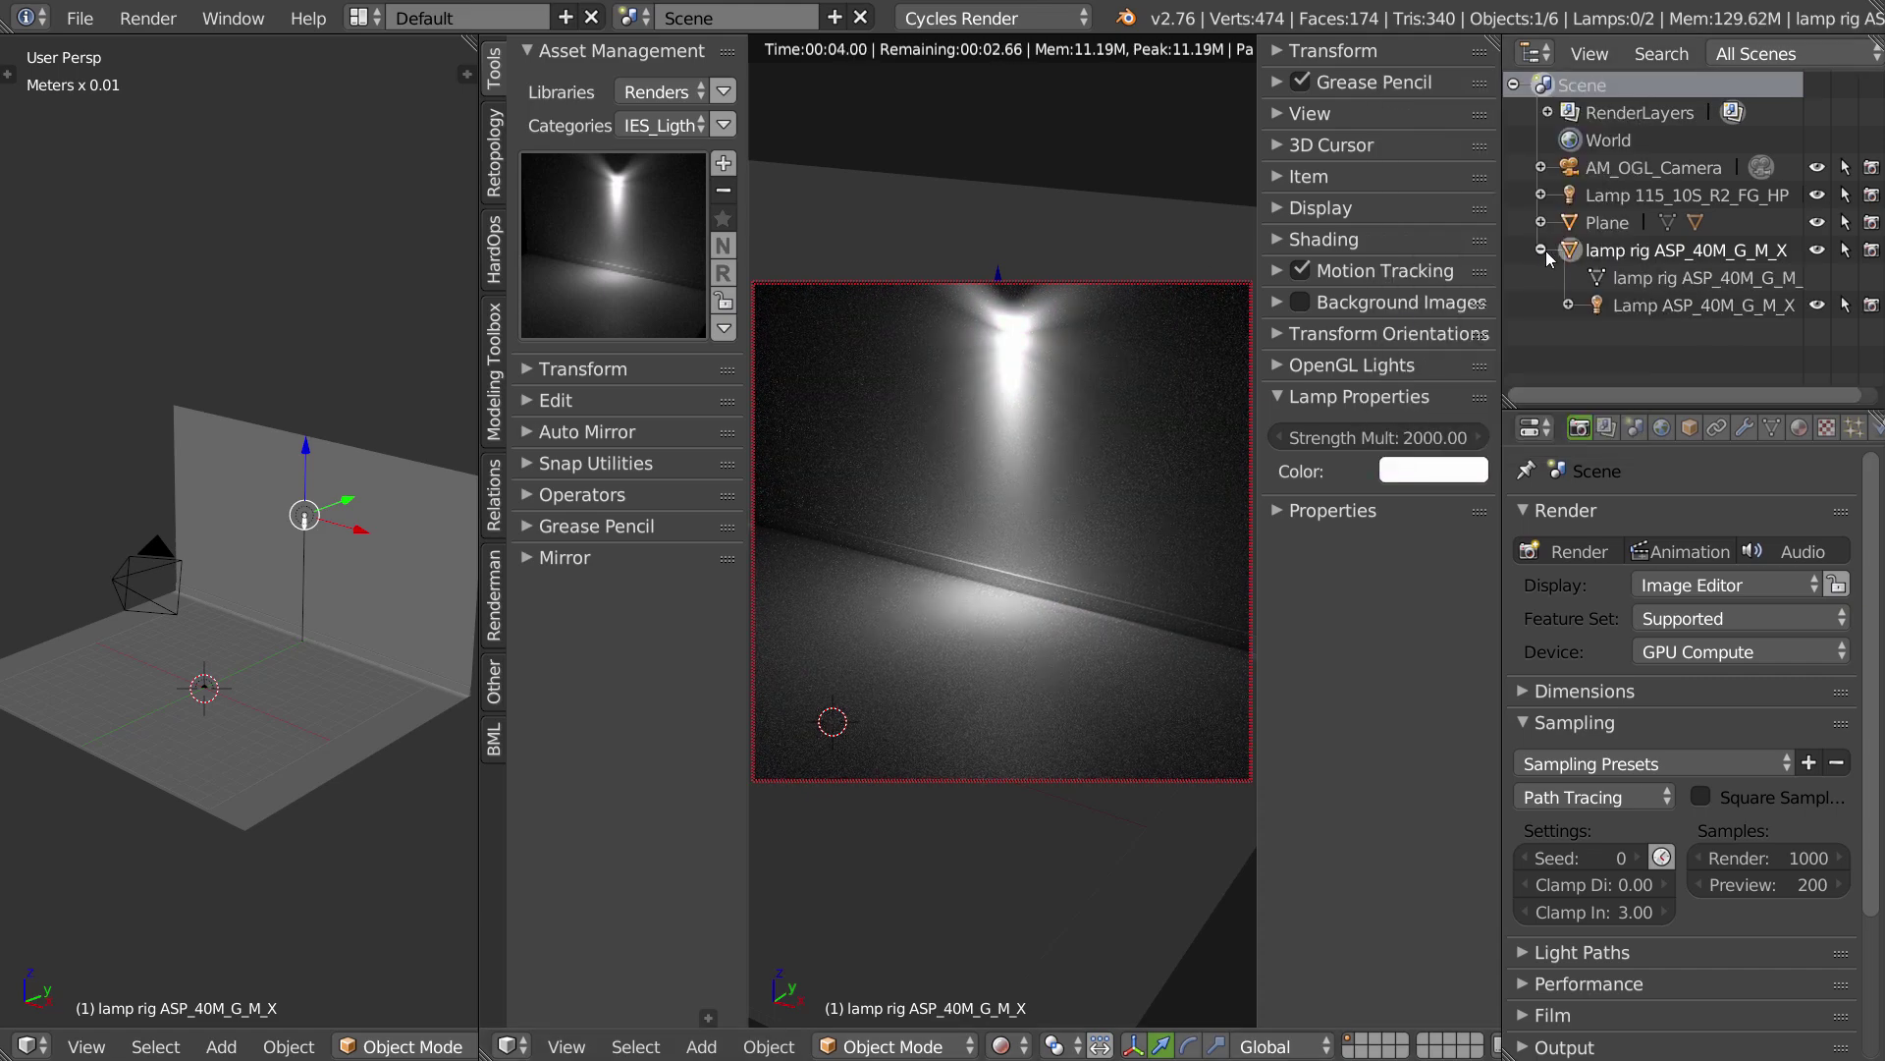
{"action": "left_click", "coordinate": [1541, 251]}
{"action": "left_click", "coordinate": [603, 259]}
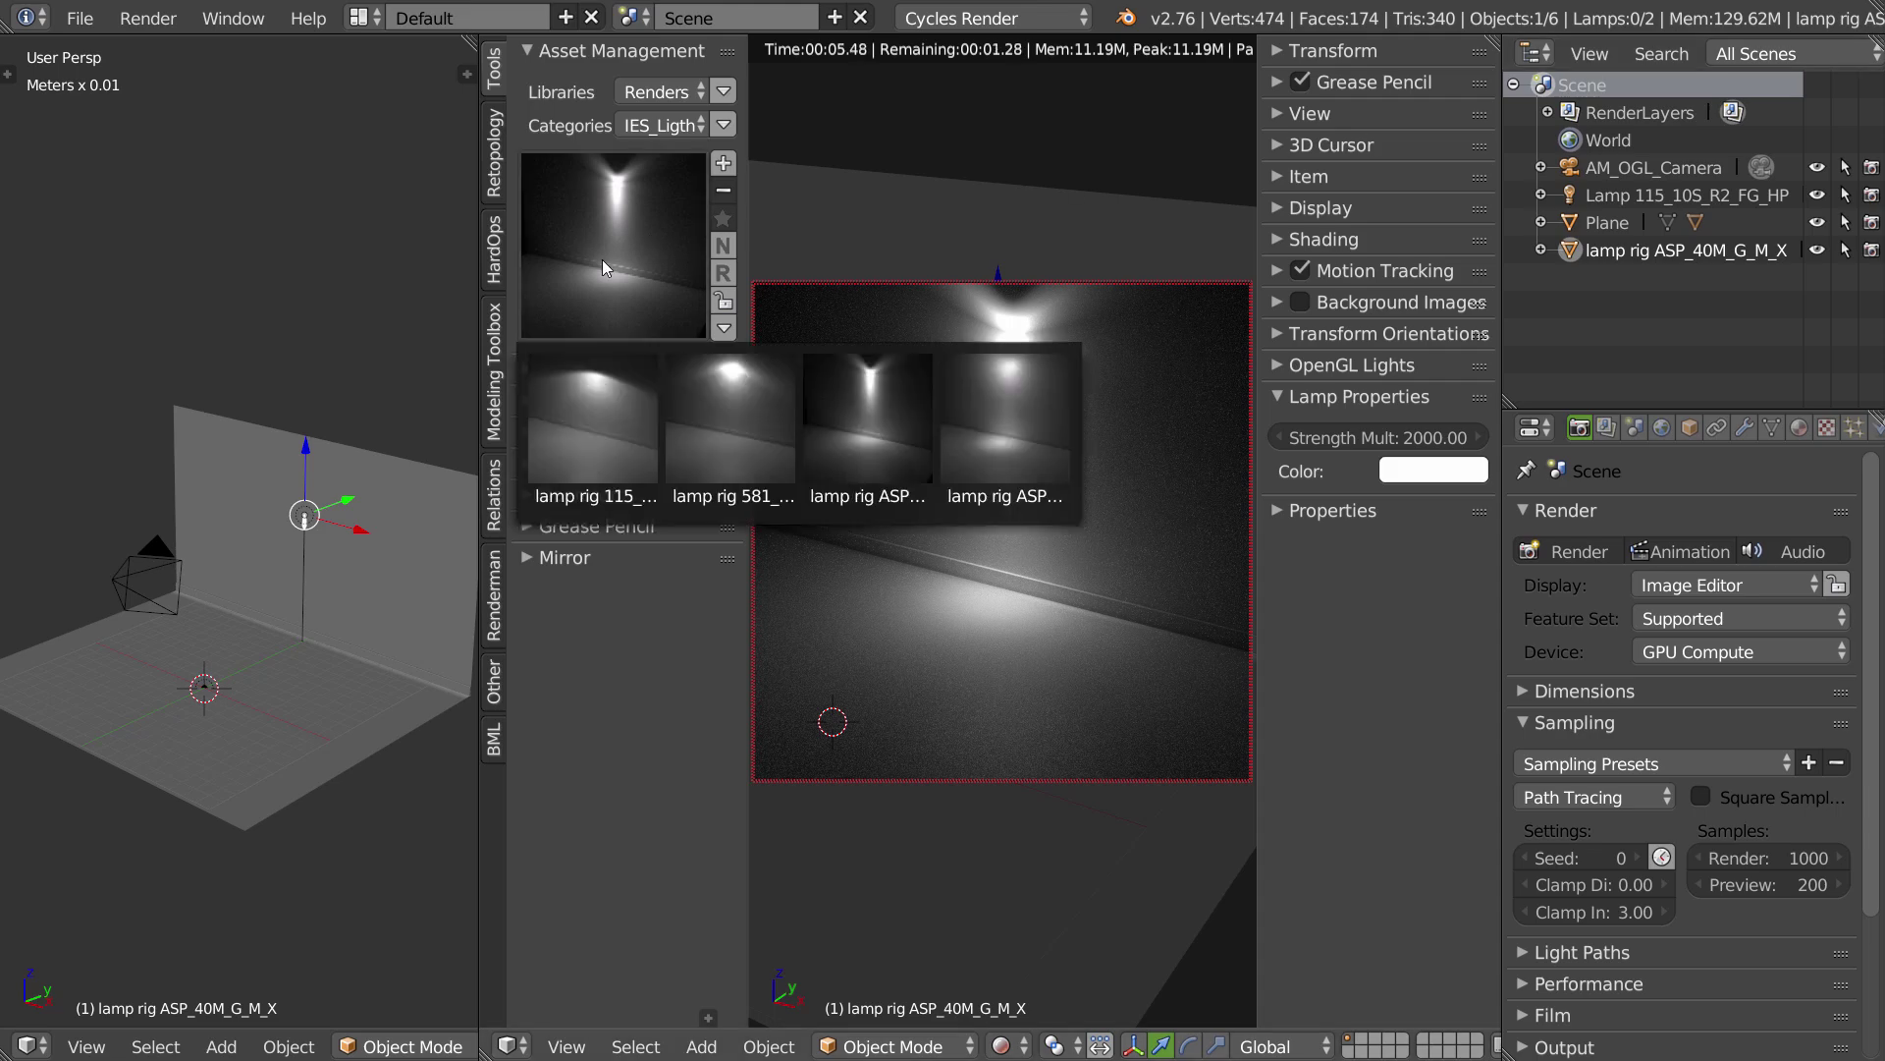
{"action": "left_click", "coordinate": [870, 421]}
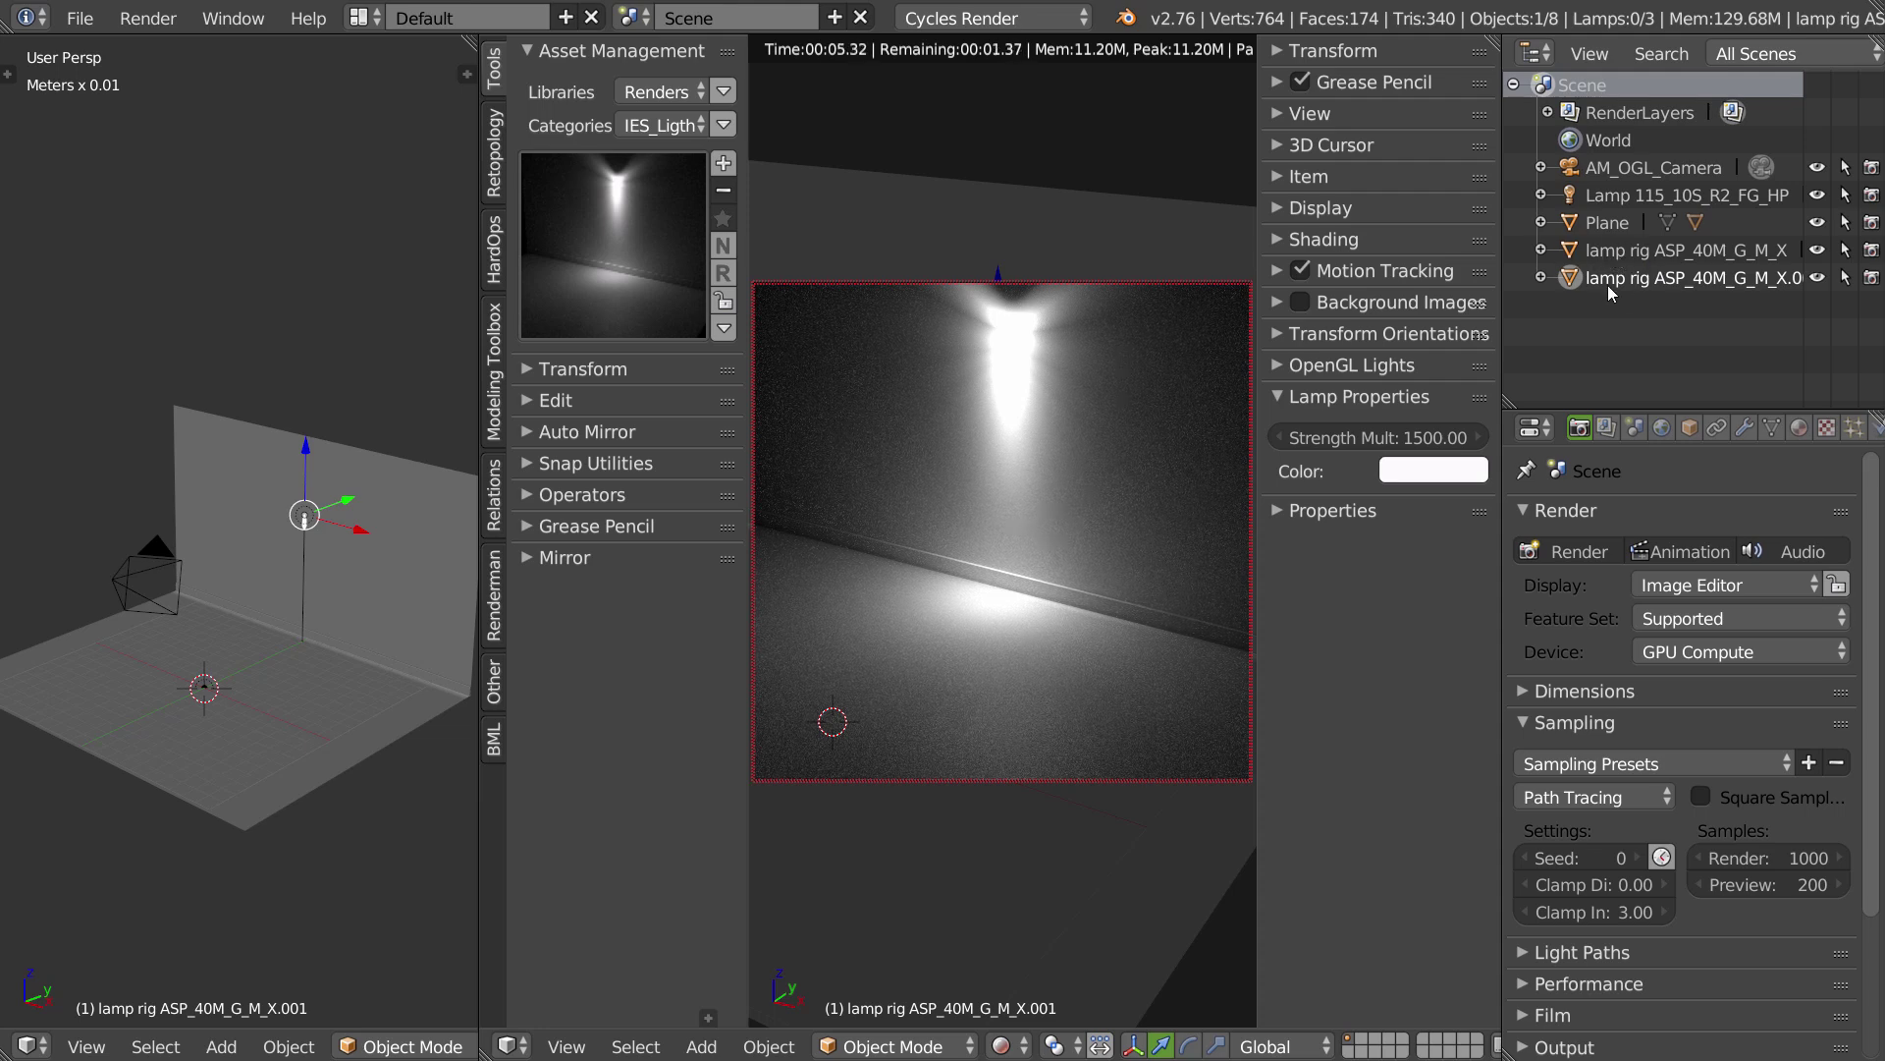
{"action": "left_click", "coordinate": [579, 206]}
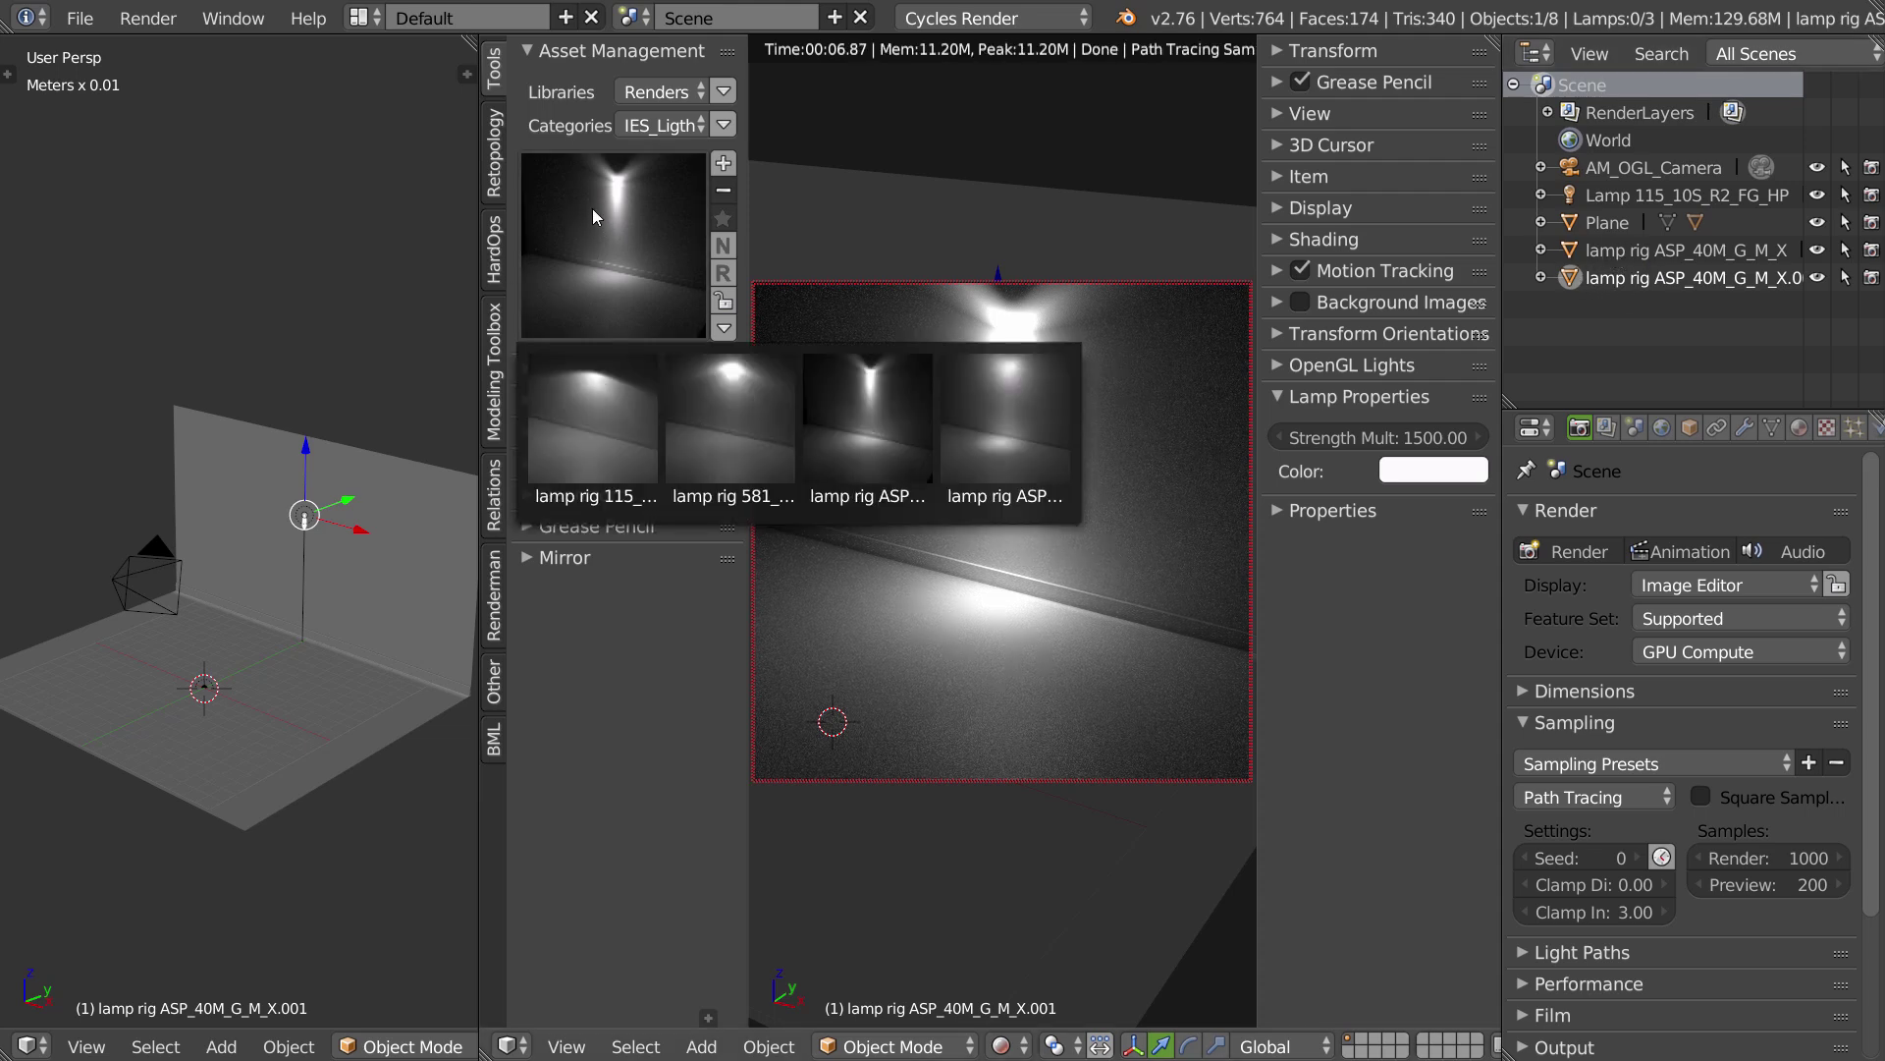
{"action": "left_click", "coordinate": [905, 418]}
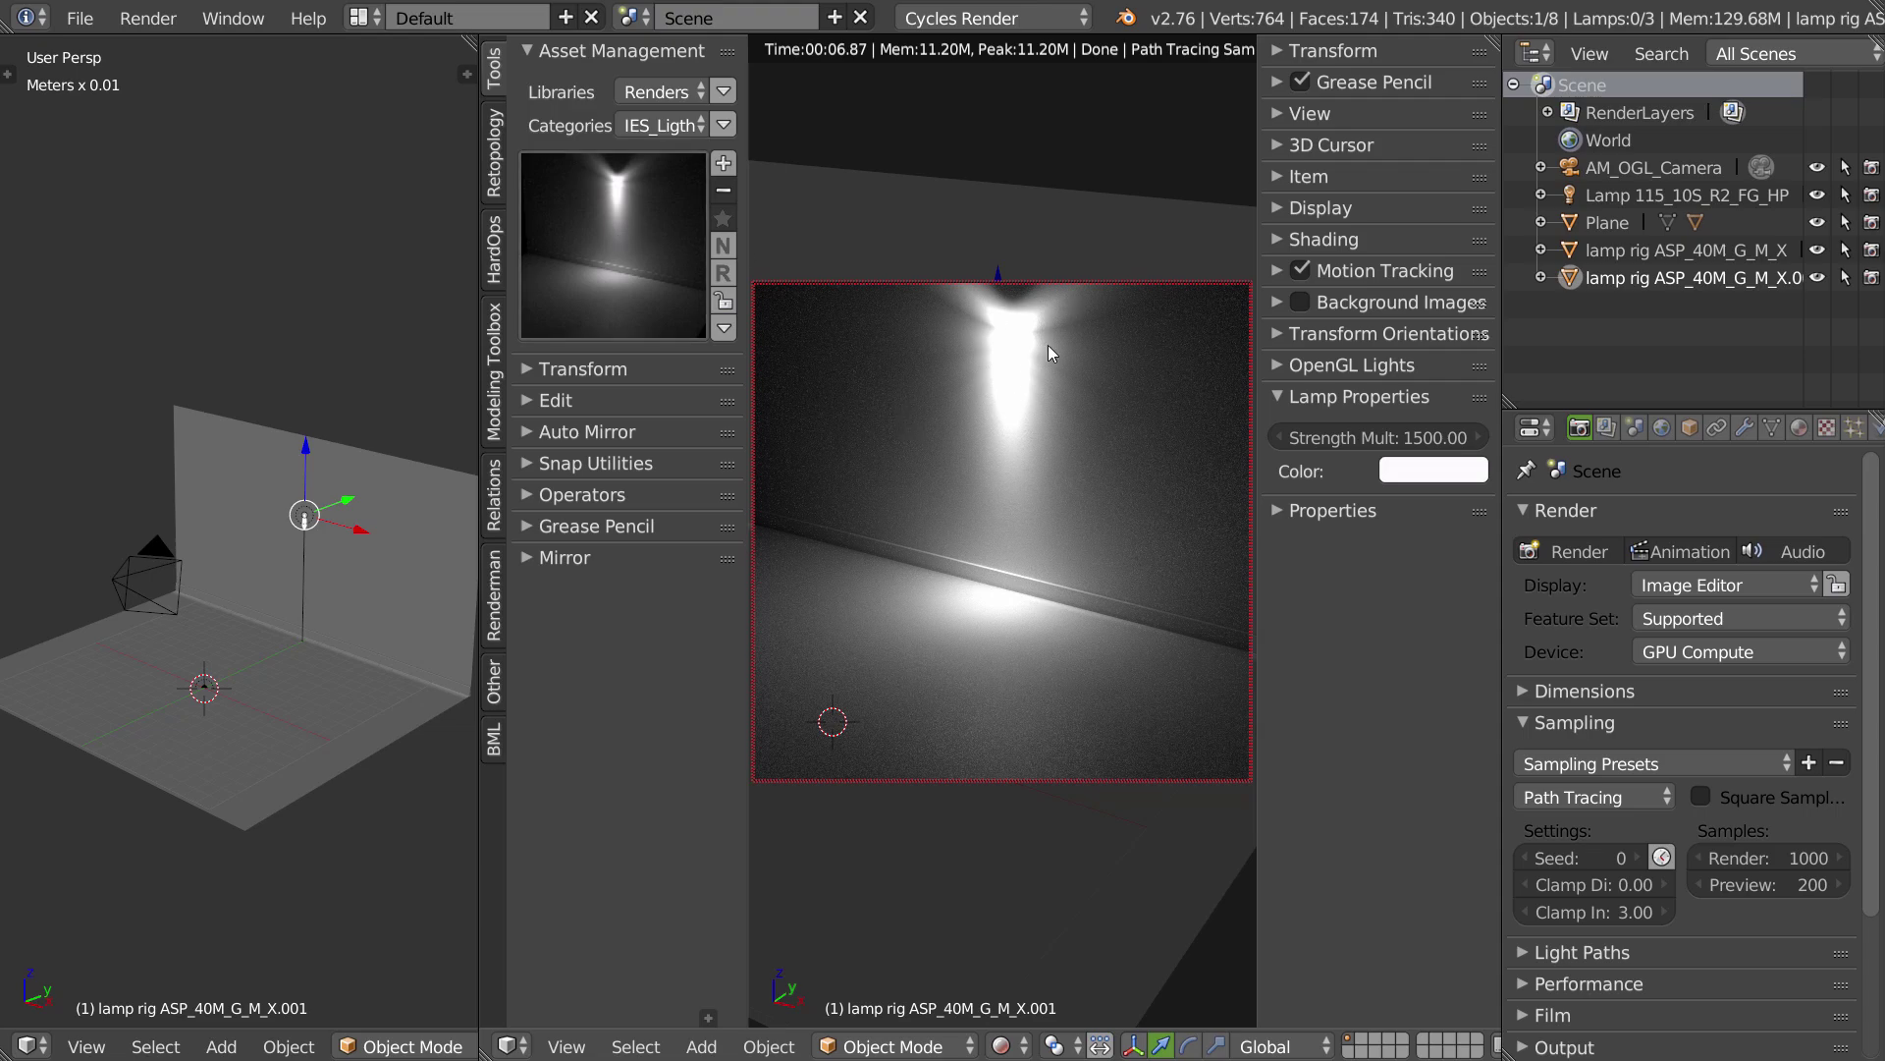
{"action": "middle_click_drag", "start_coordinate": [313, 506], "coordinate": [353, 511]}
{"action": "left_click_drag", "start_coordinate": [360, 528], "coordinate": [270, 513]}
{"action": "left_click", "coordinate": [277, 516]}
Dim the new rig to strength multiplier 500 and tint it salmon.
{"action": "left_click", "coordinate": [1400, 432]}
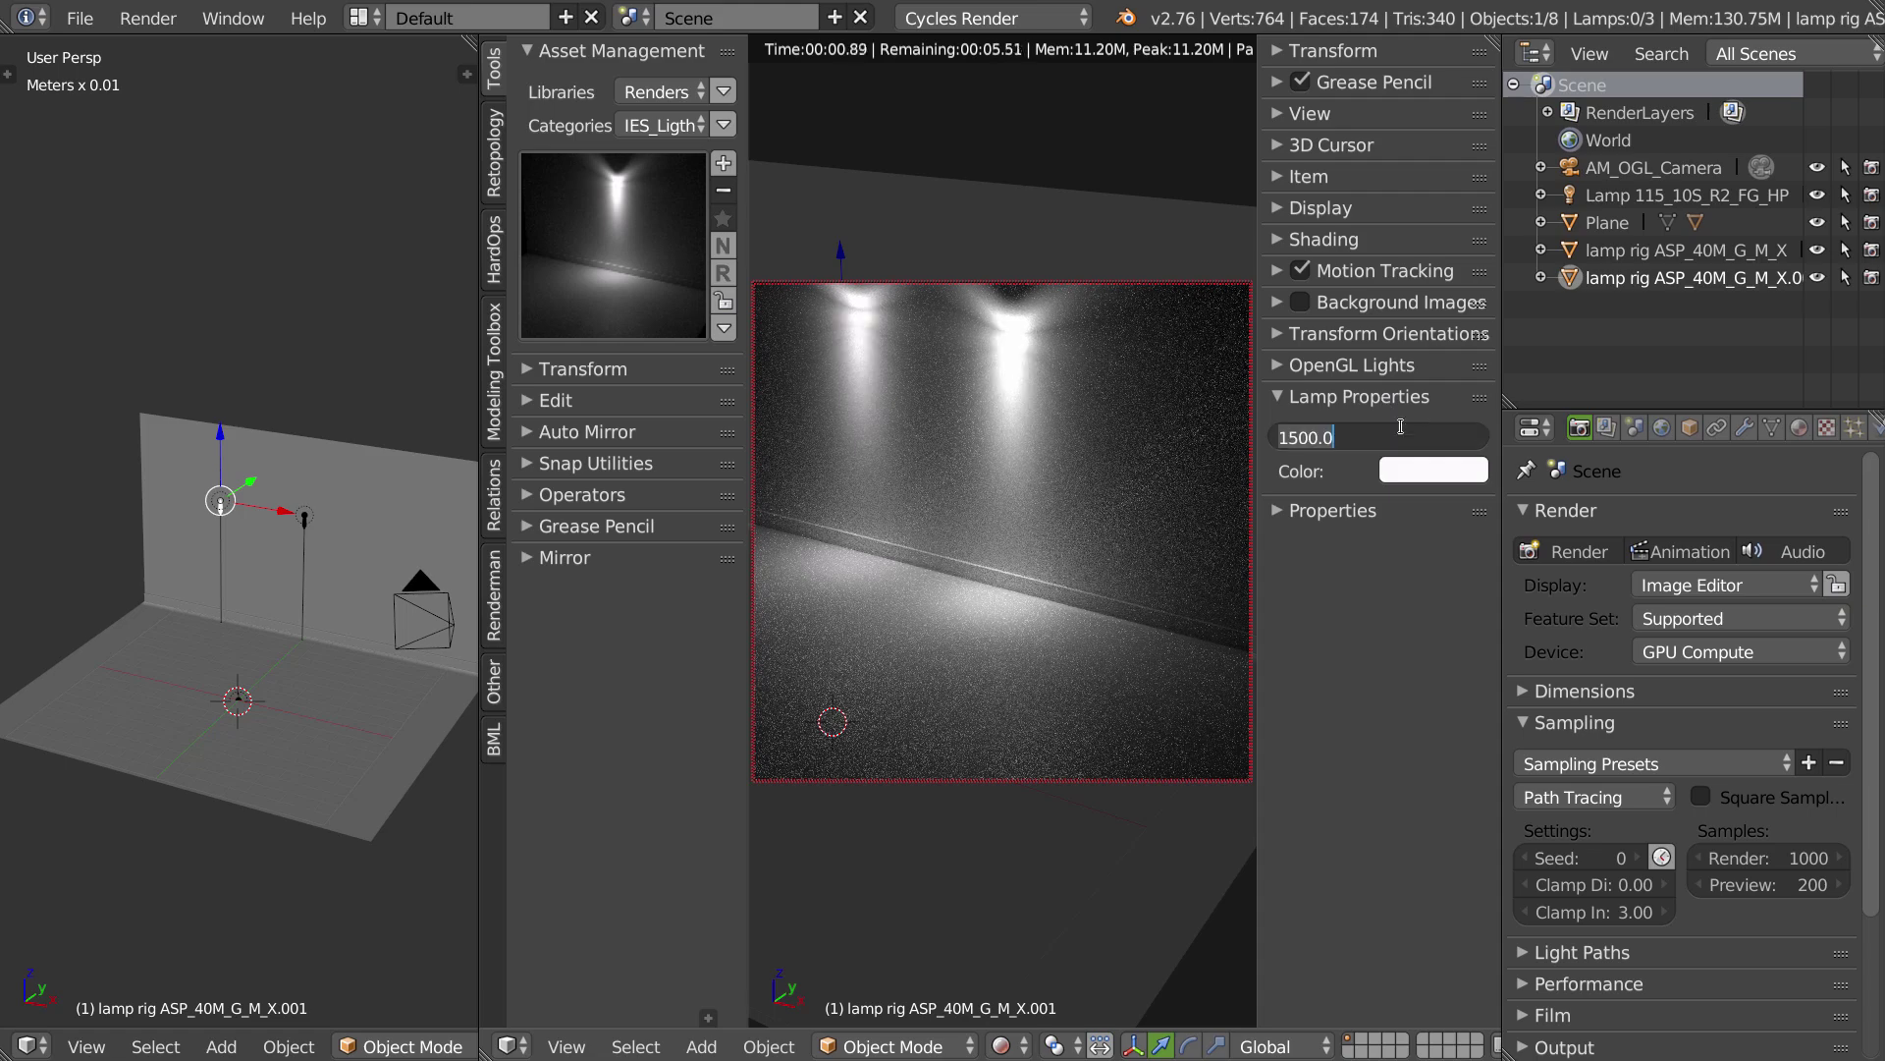
{"action": "type", "text": "500"}
{"action": "key", "text": "Return"}
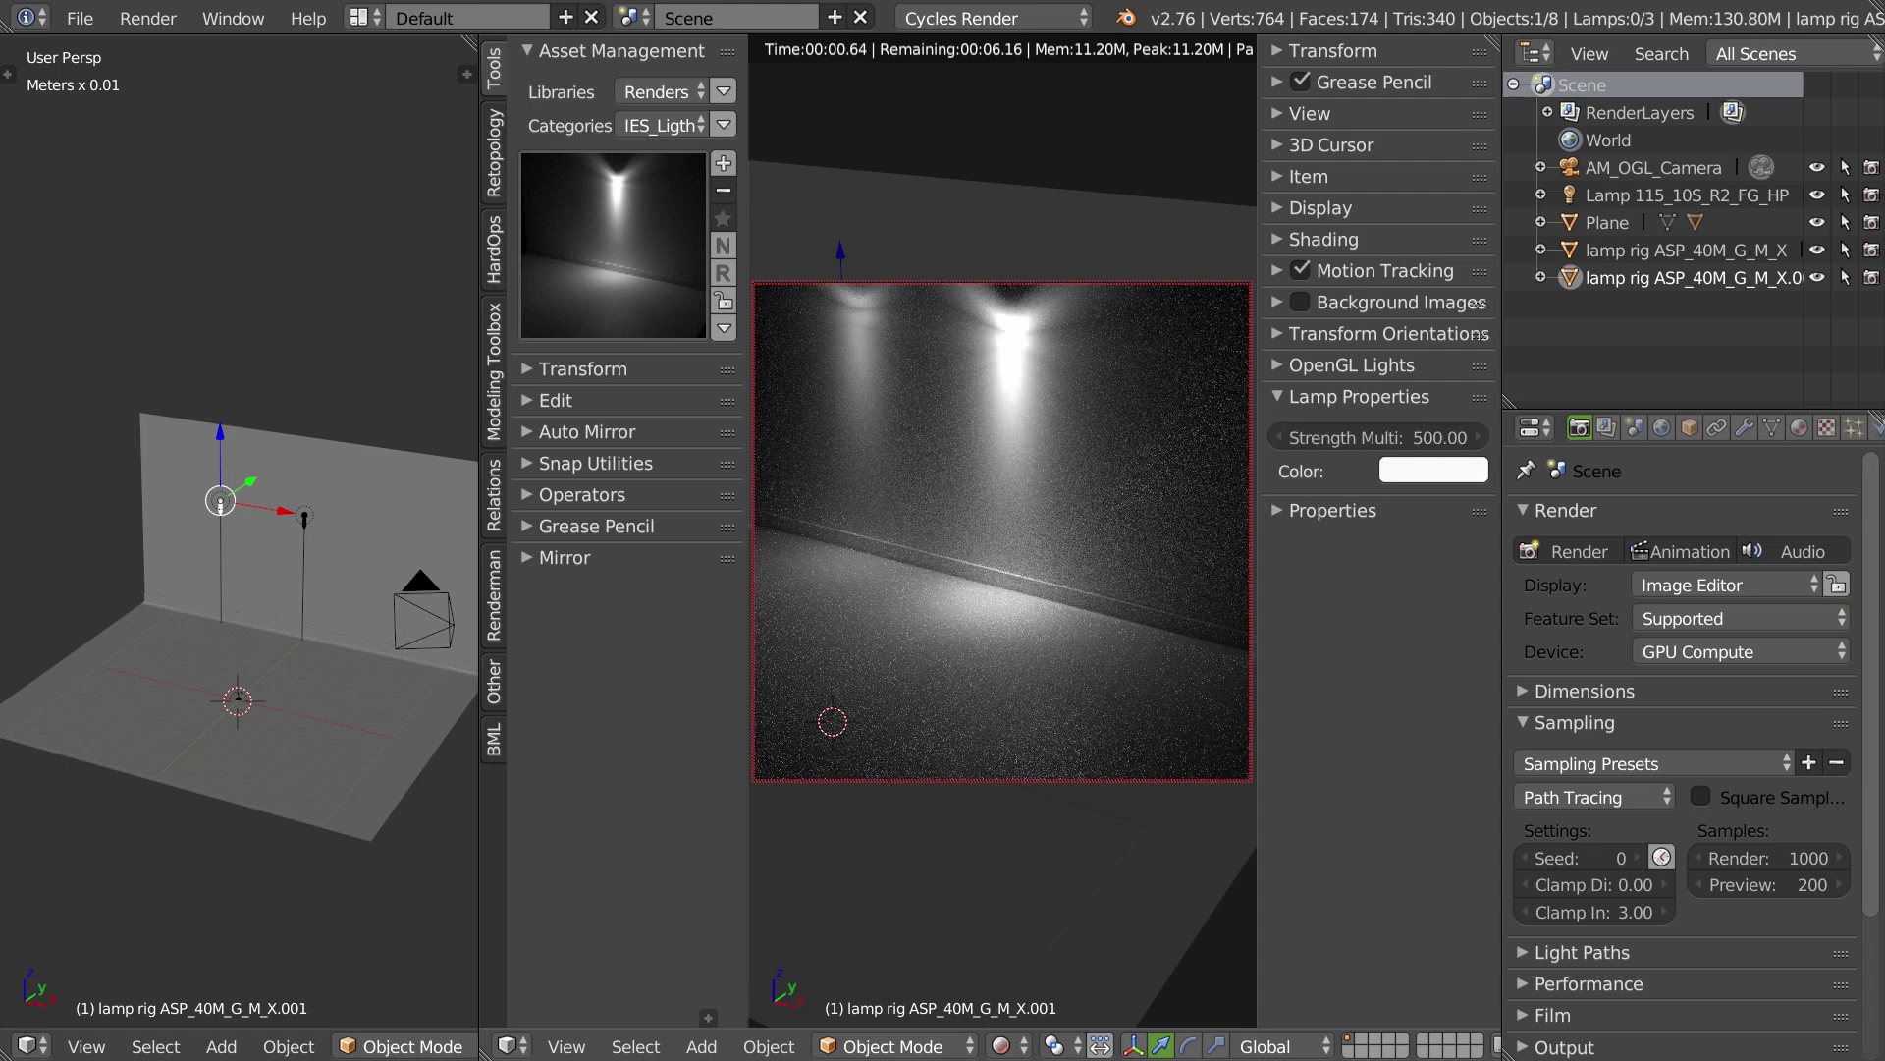
{"action": "left_click", "coordinate": [1404, 476]}
{"action": "left_click_drag", "start_coordinate": [1494, 194], "coordinate": [1487, 229]}
Add a library 115_10S_R2_FG_HP rig, lower it, and move it toward the wall's right end.
{"action": "left_click", "coordinate": [638, 205]}
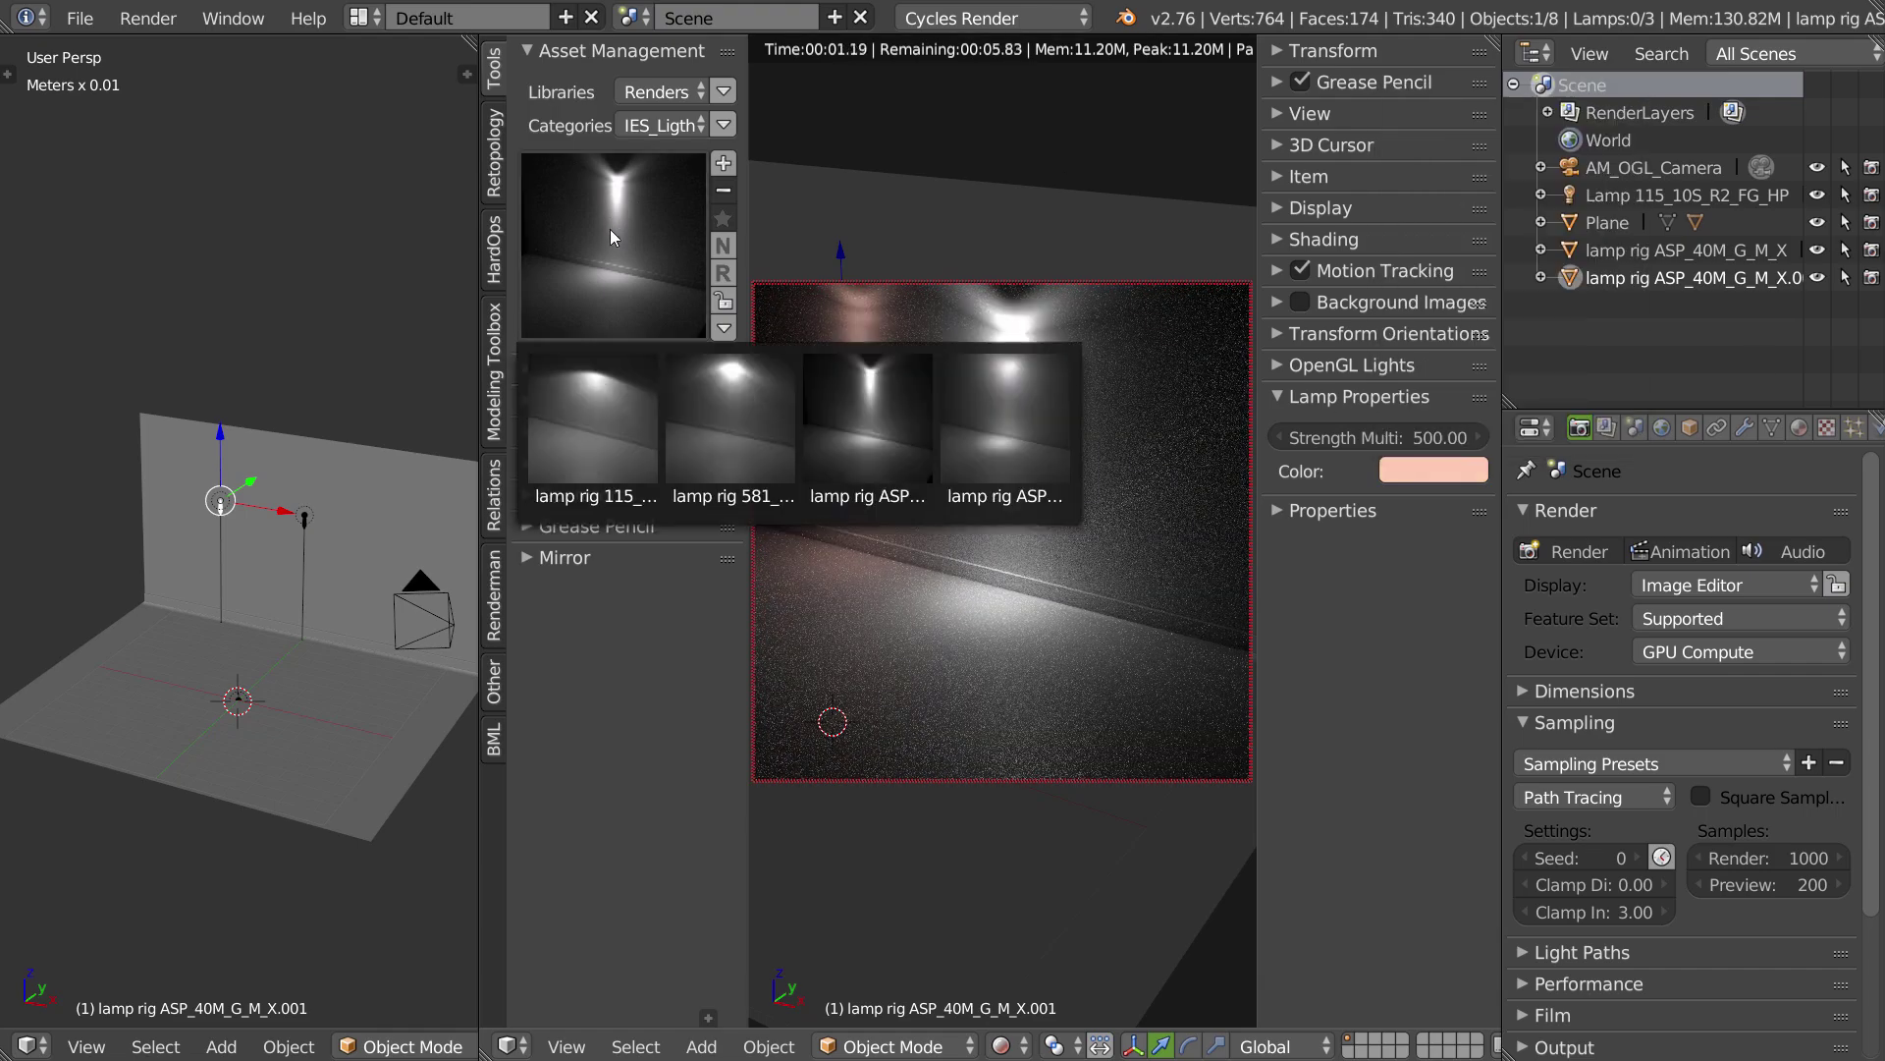
{"action": "left_click", "coordinate": [585, 438]}
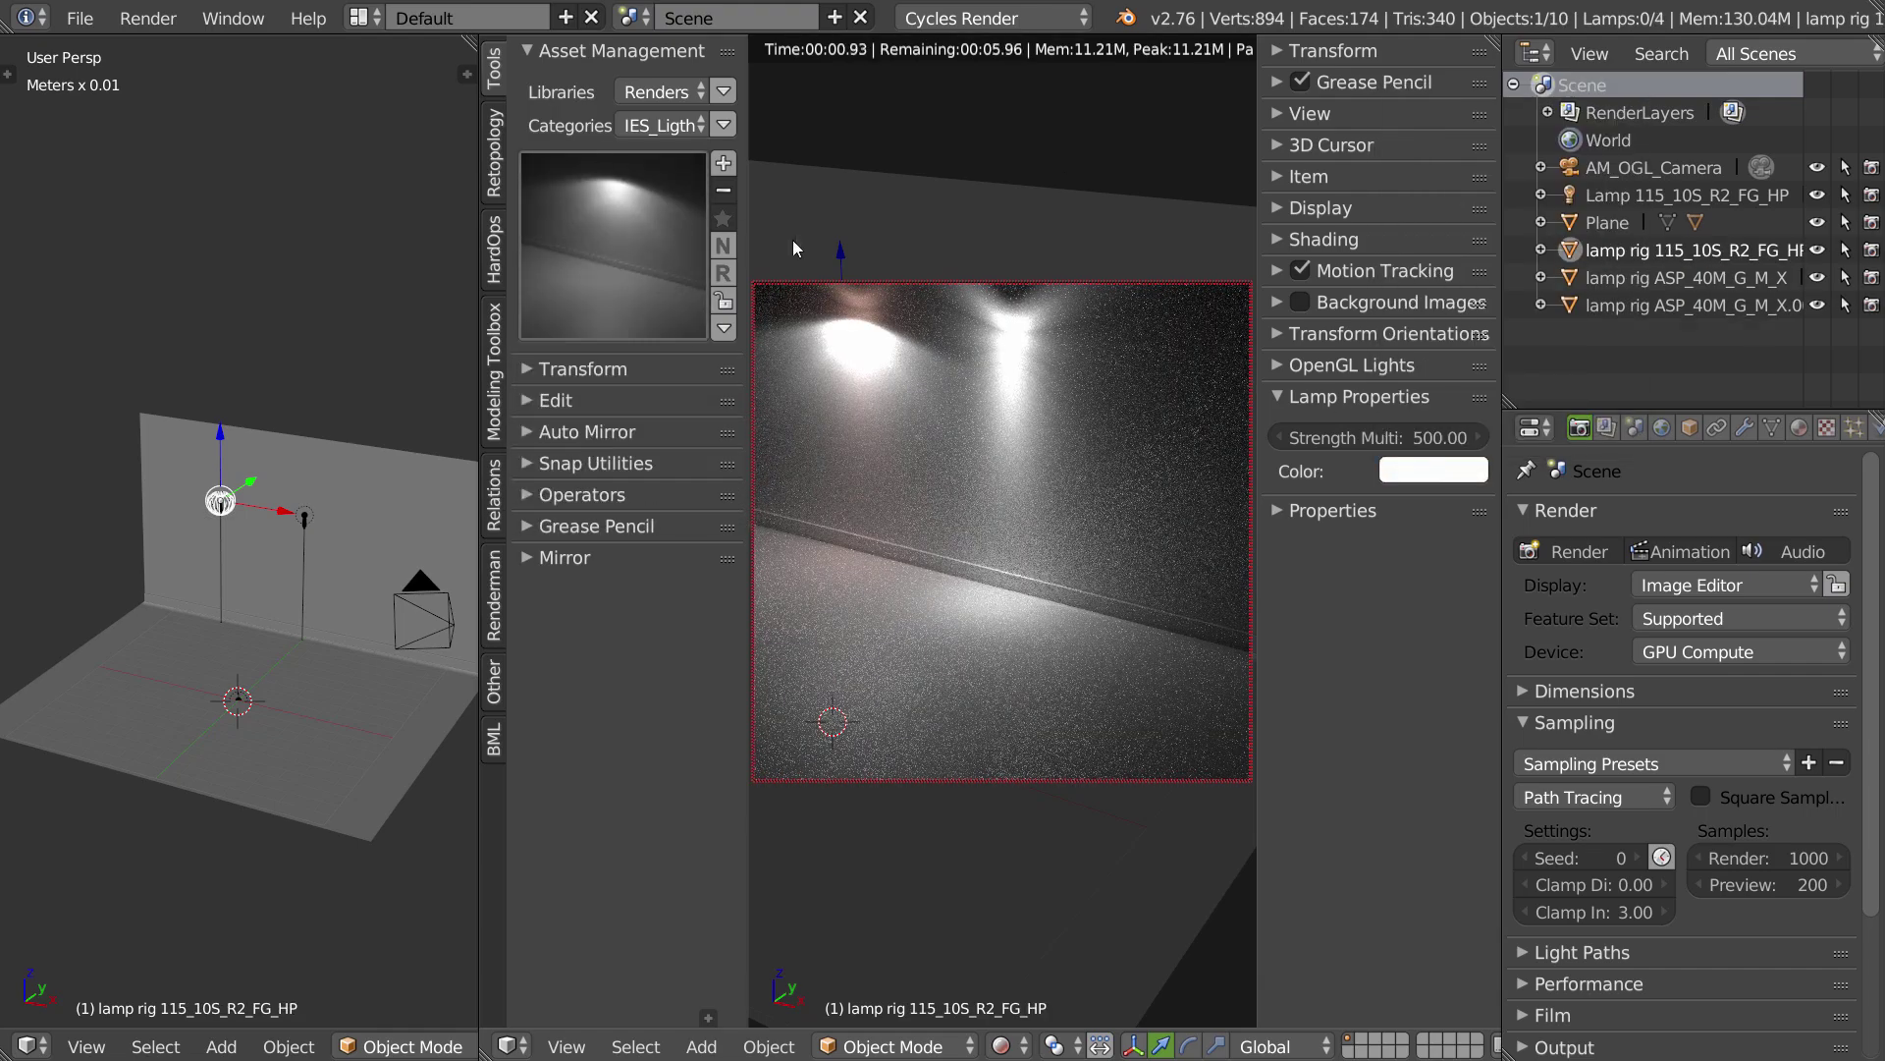
{"action": "left_click_drag", "start_coordinate": [841, 251], "coordinate": [916, 362]}
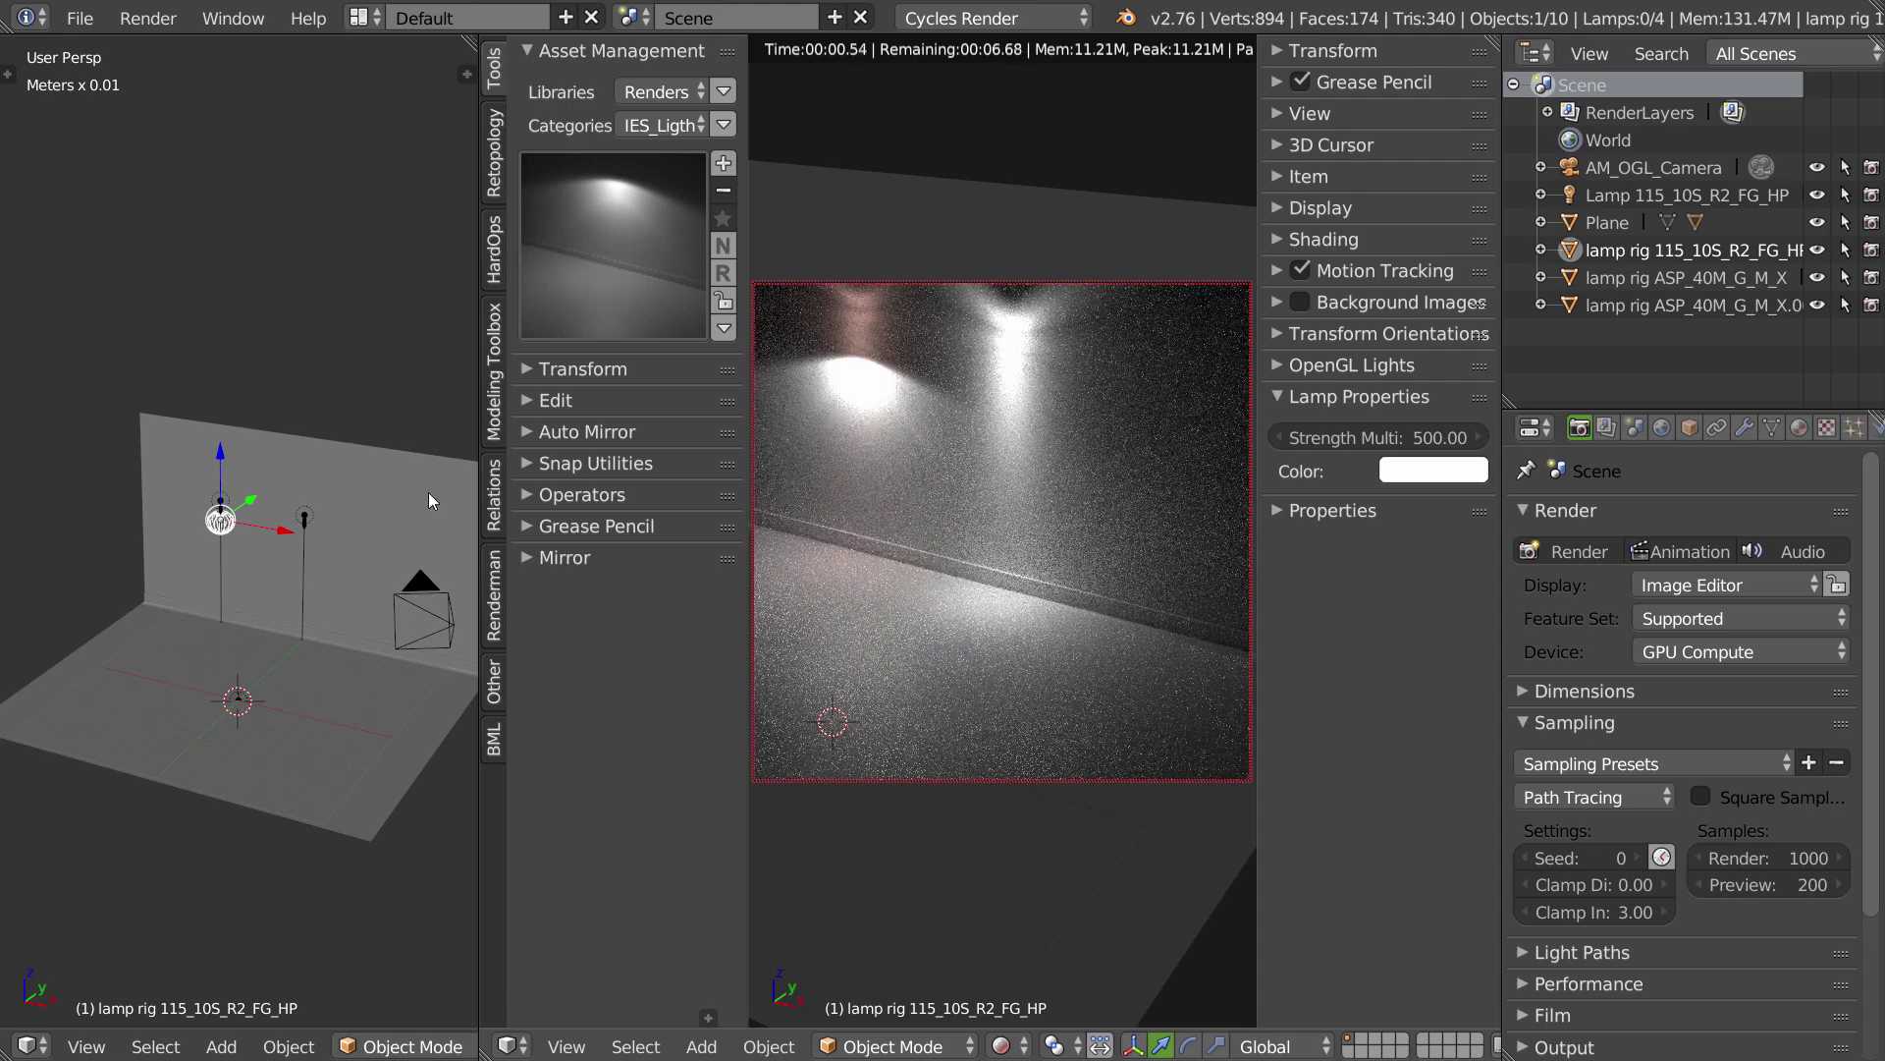
{"action": "key", "text": "g"}
{"action": "key", "text": "x"}
{"action": "left_click", "coordinate": [438, 563]}
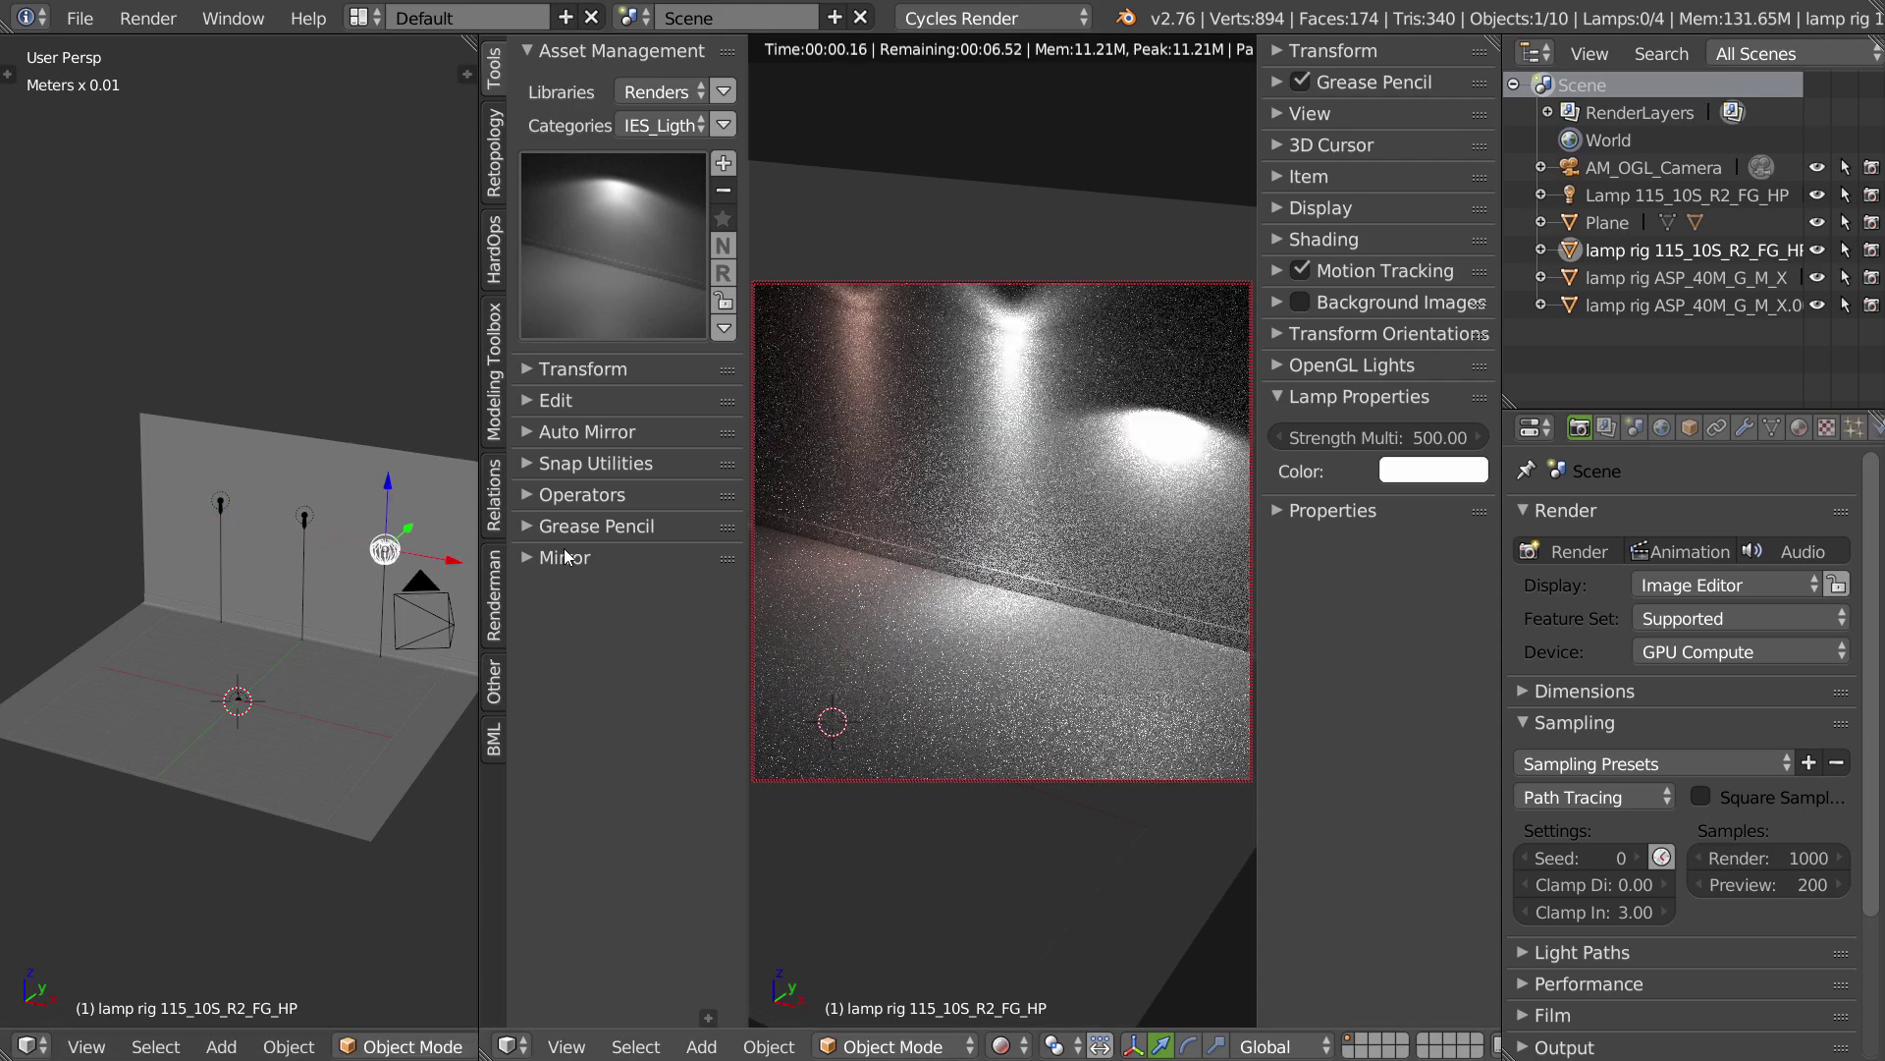
Tint the lamp magenta at strength multiplier 200, then pick a fourth library lamp rig.
{"action": "left_click", "coordinate": [1485, 471]}
{"action": "left_click", "coordinate": [1540, 247]}
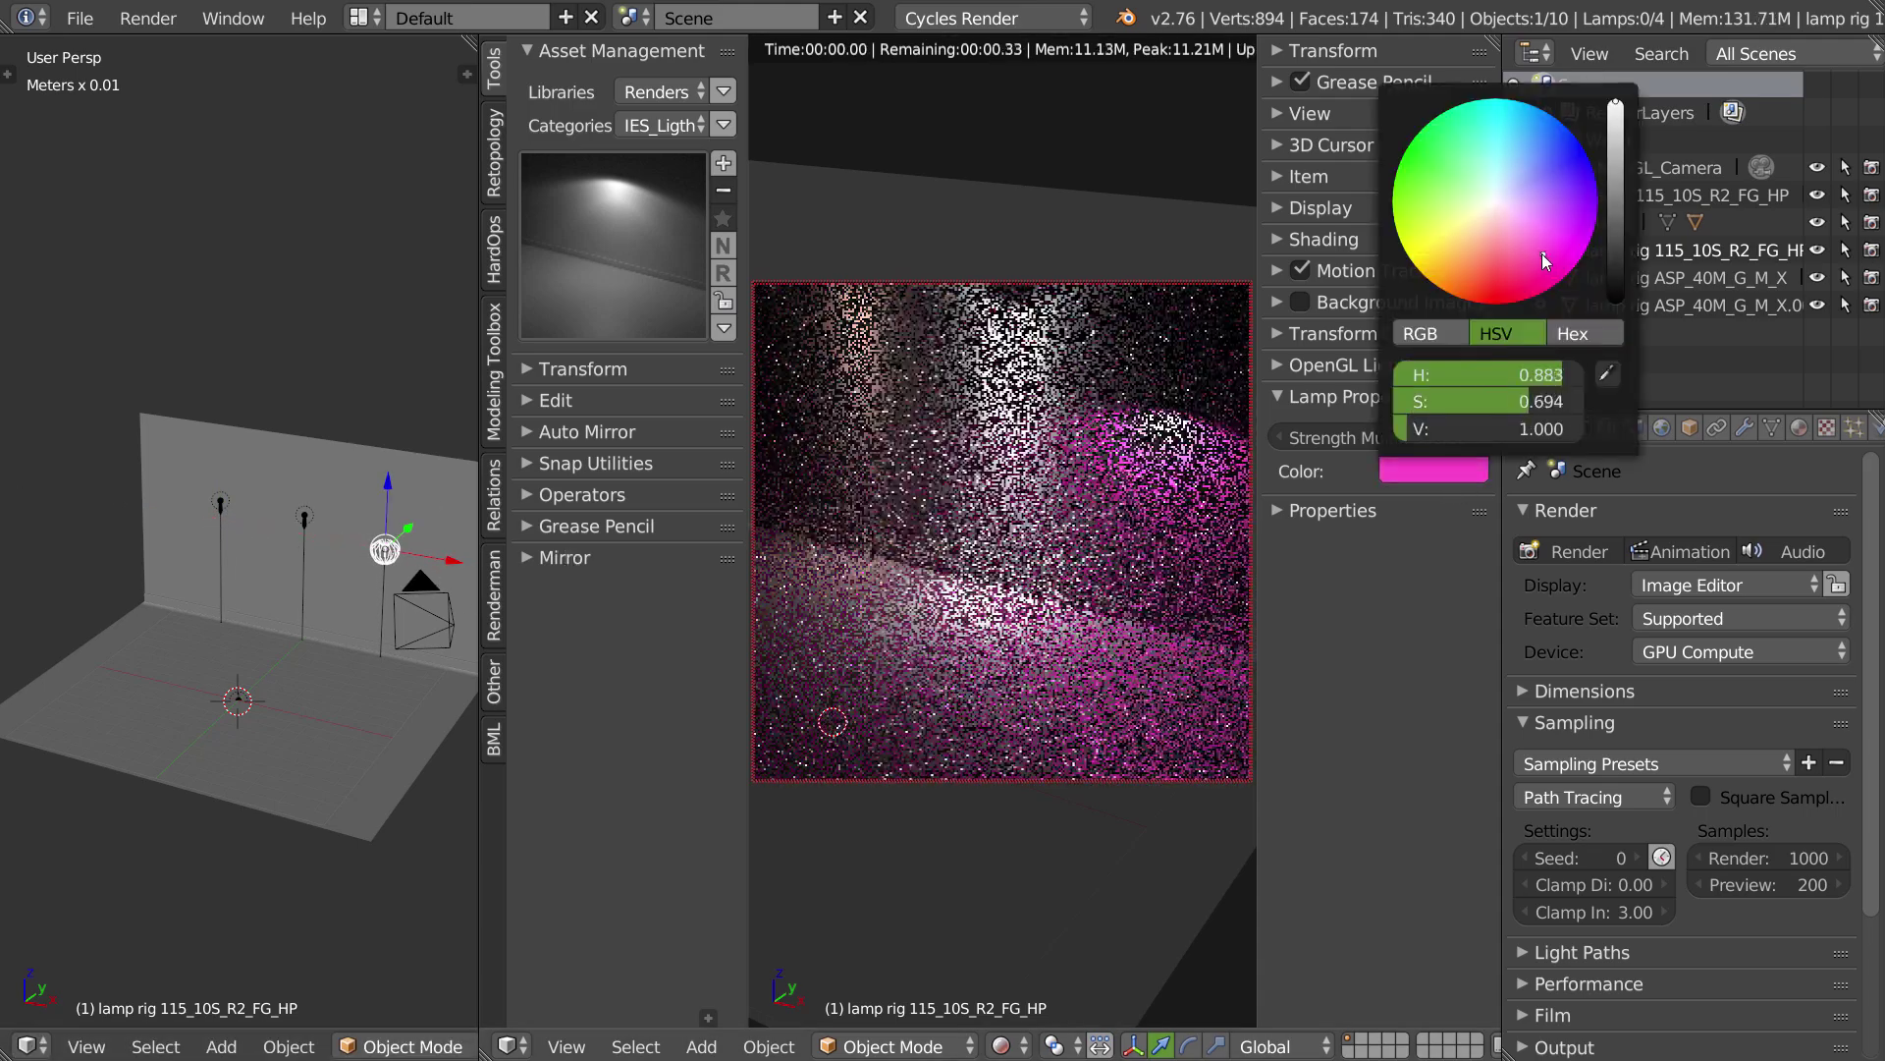
{"action": "left_click", "coordinate": [1356, 438]}
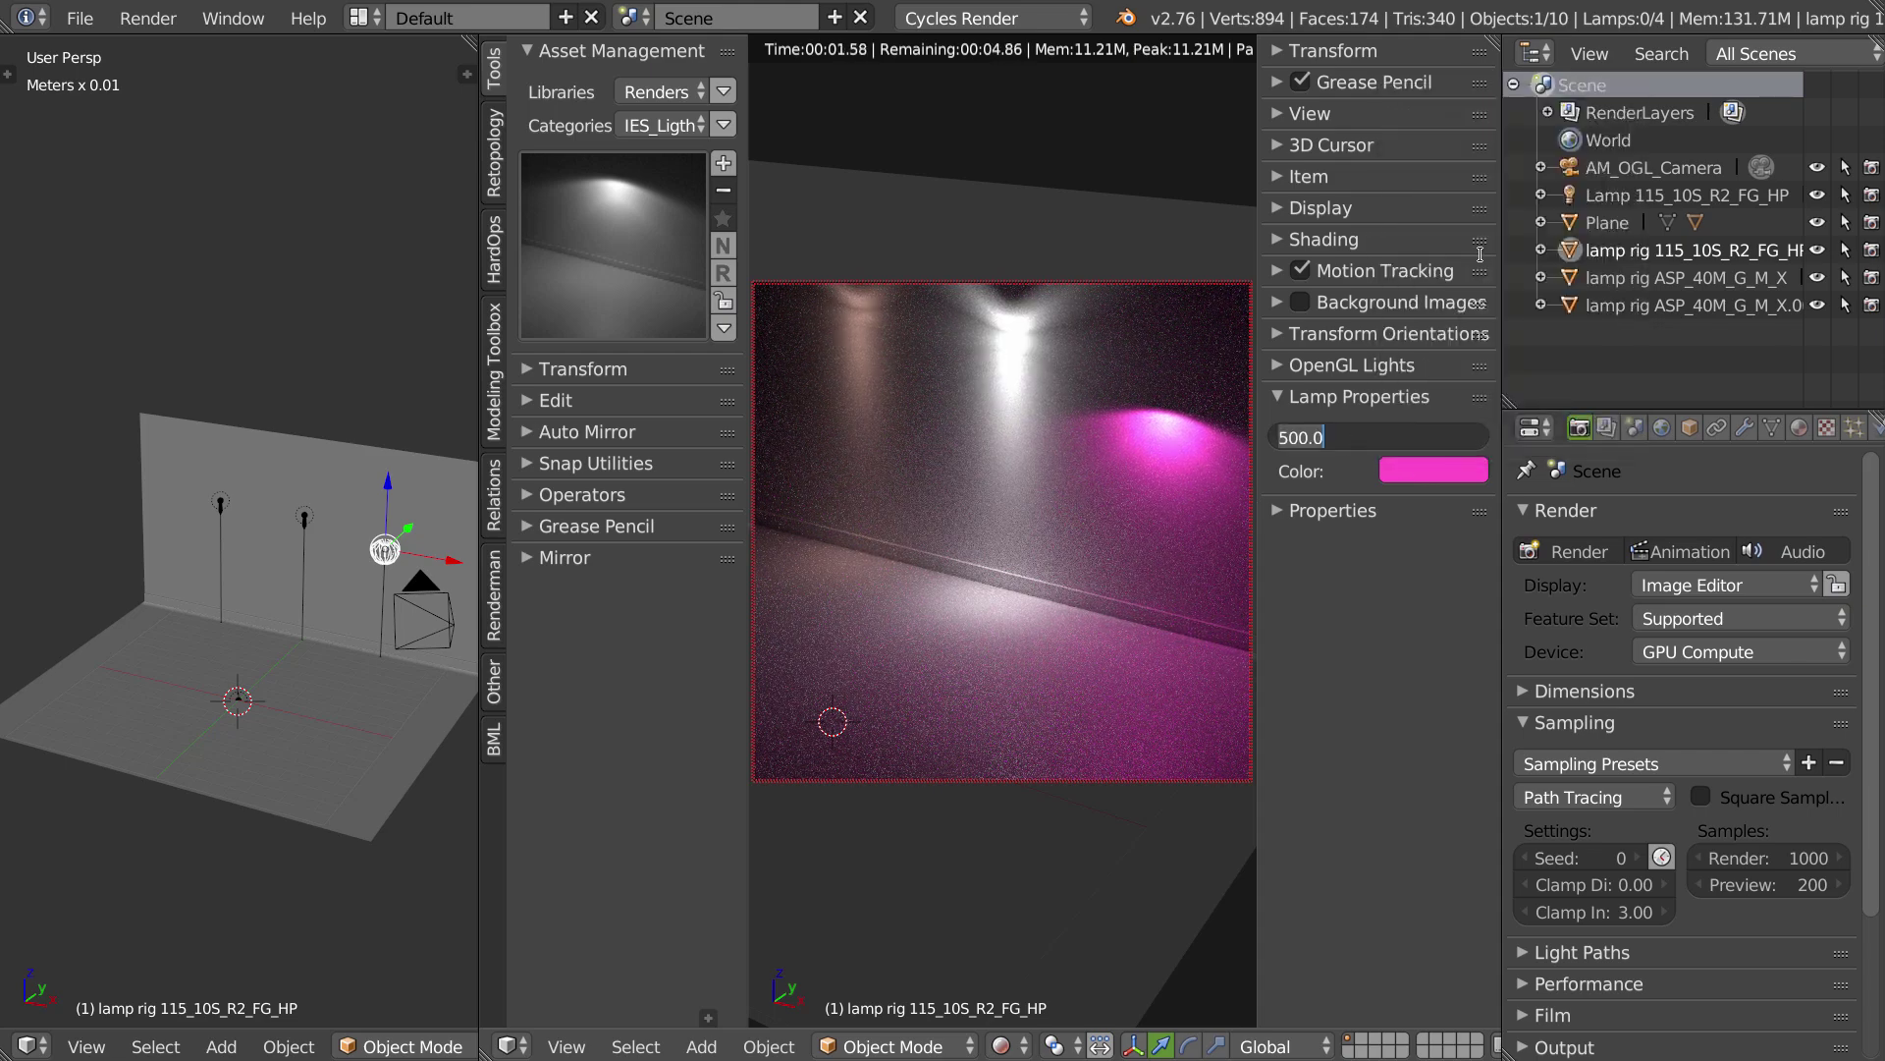
{"action": "type", "text": "200"}
{"action": "key", "text": "Return"}
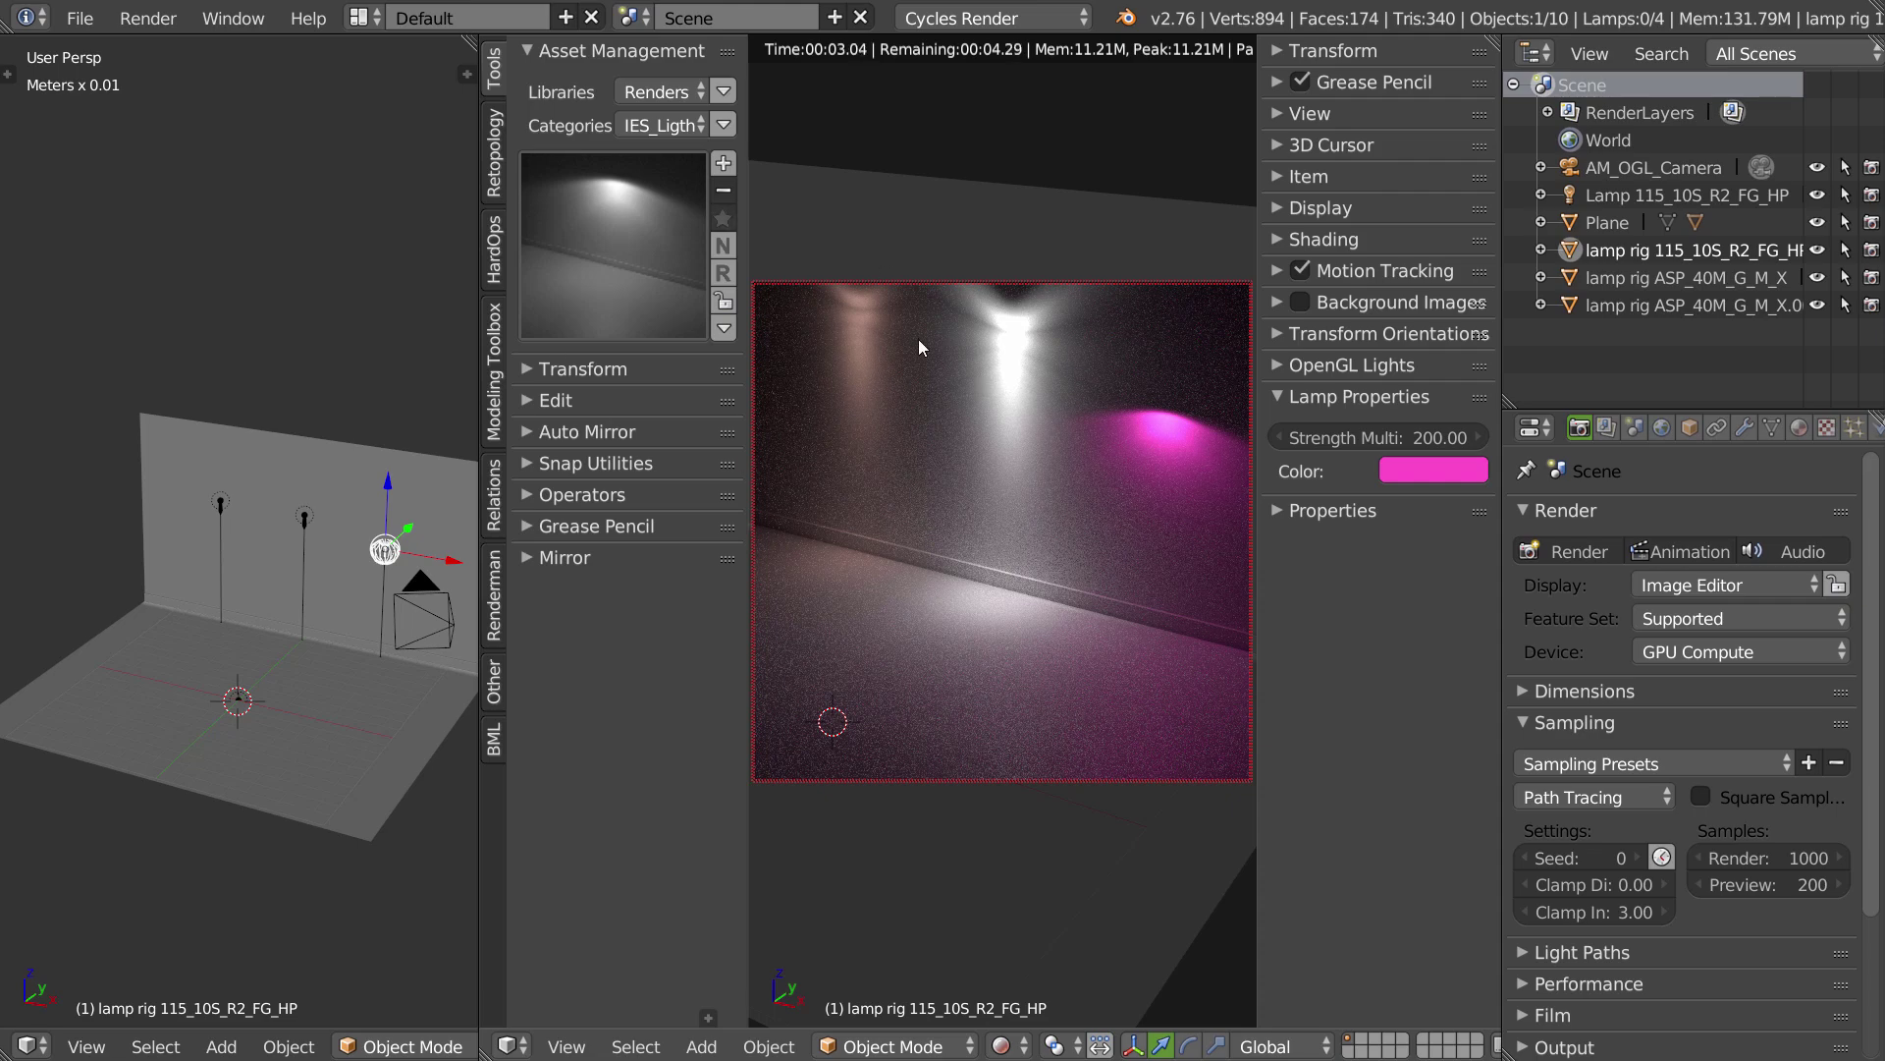
{"action": "left_click", "coordinate": [599, 283]}
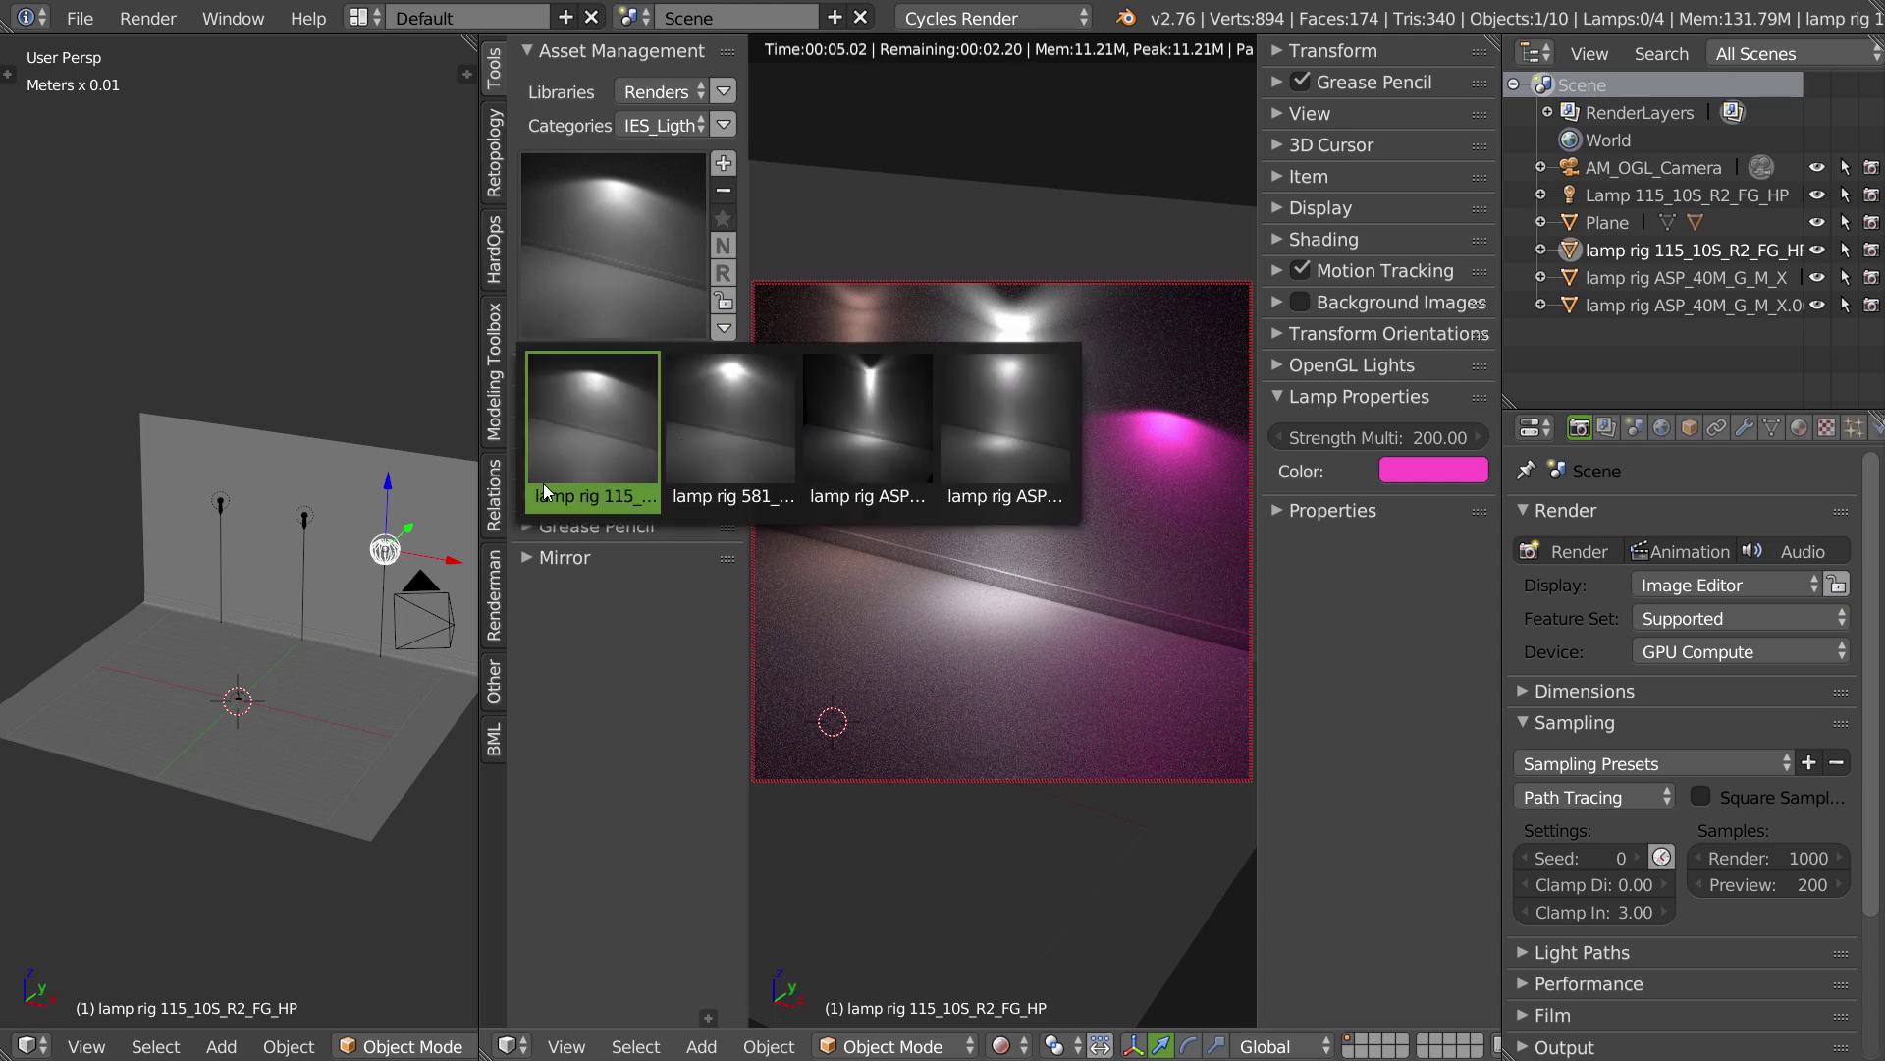
{"action": "left_click", "coordinate": [1012, 432]}
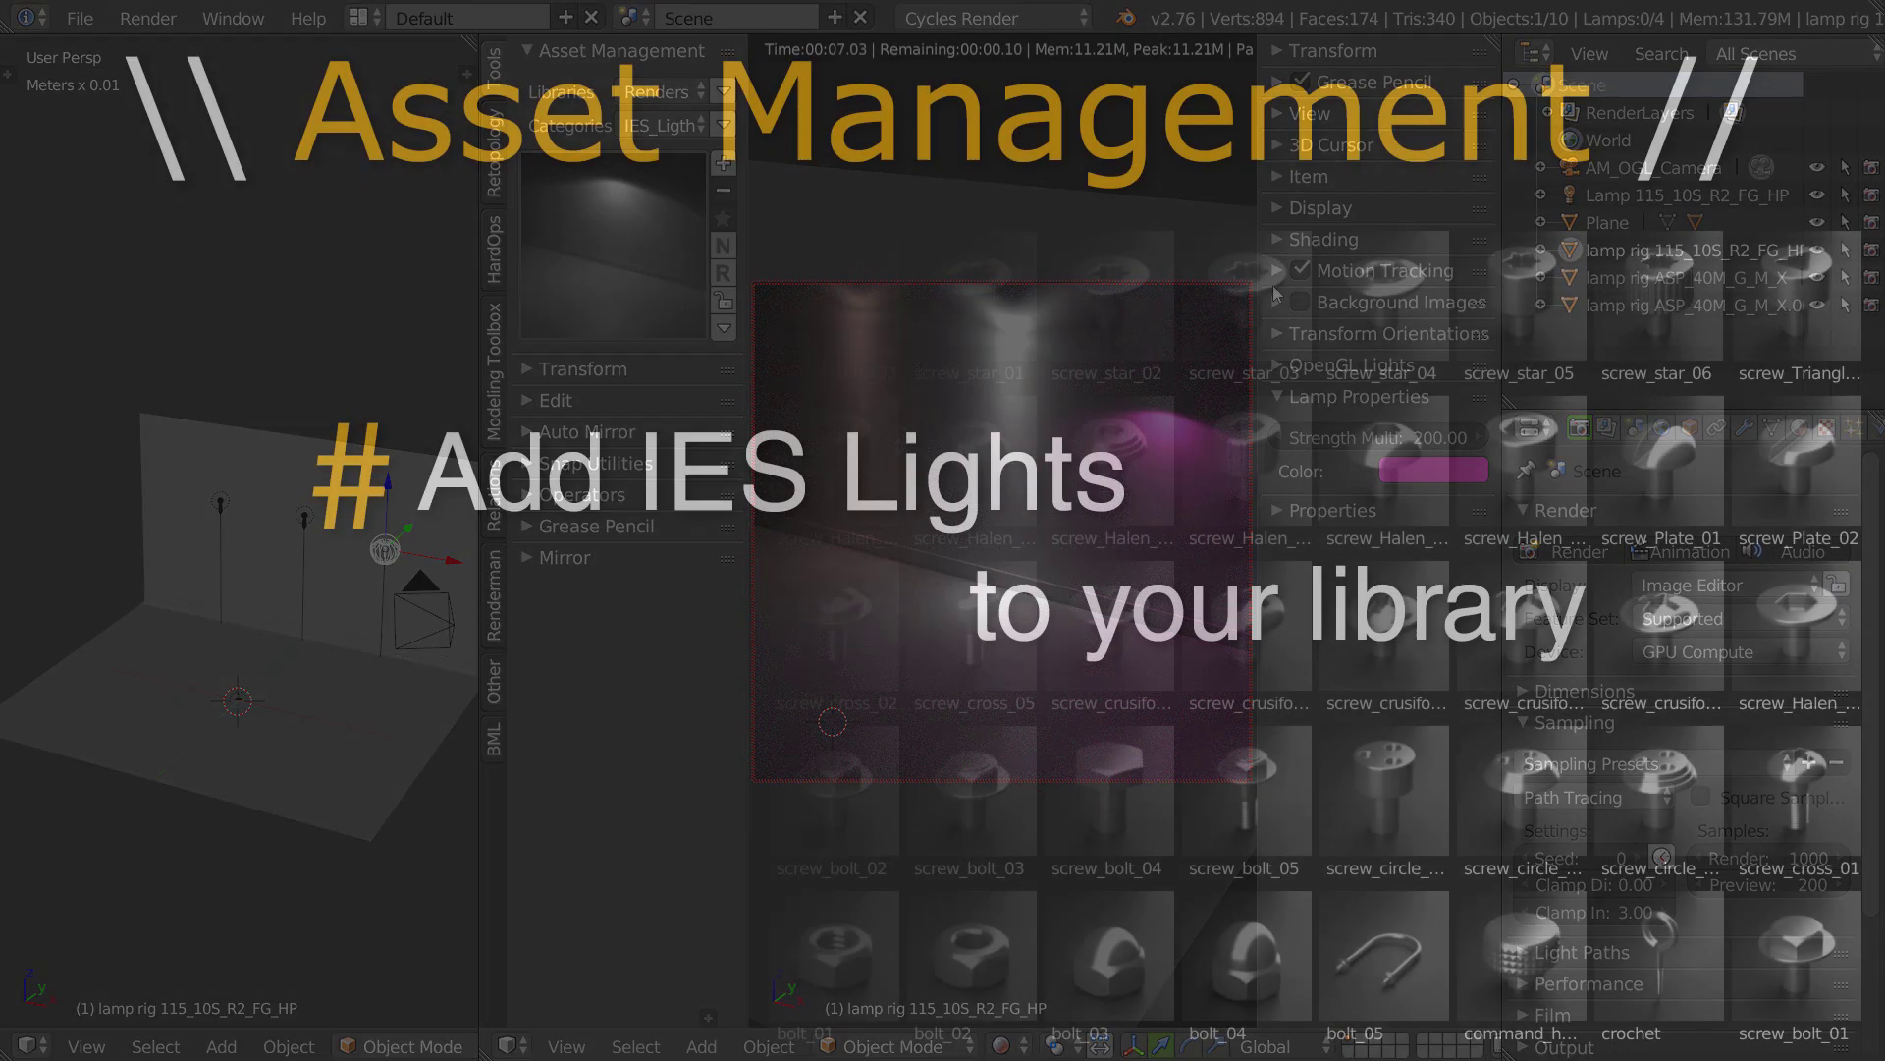